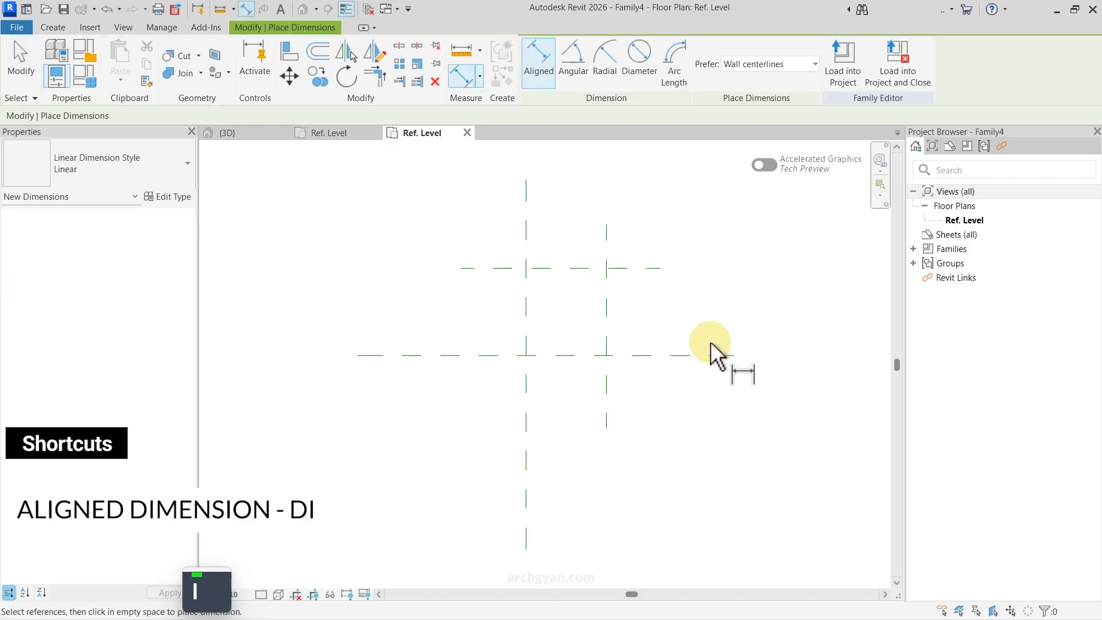
- Add an aligned dimension between the two vertical reference planes, placed above the horizontal planes
key(Escape)
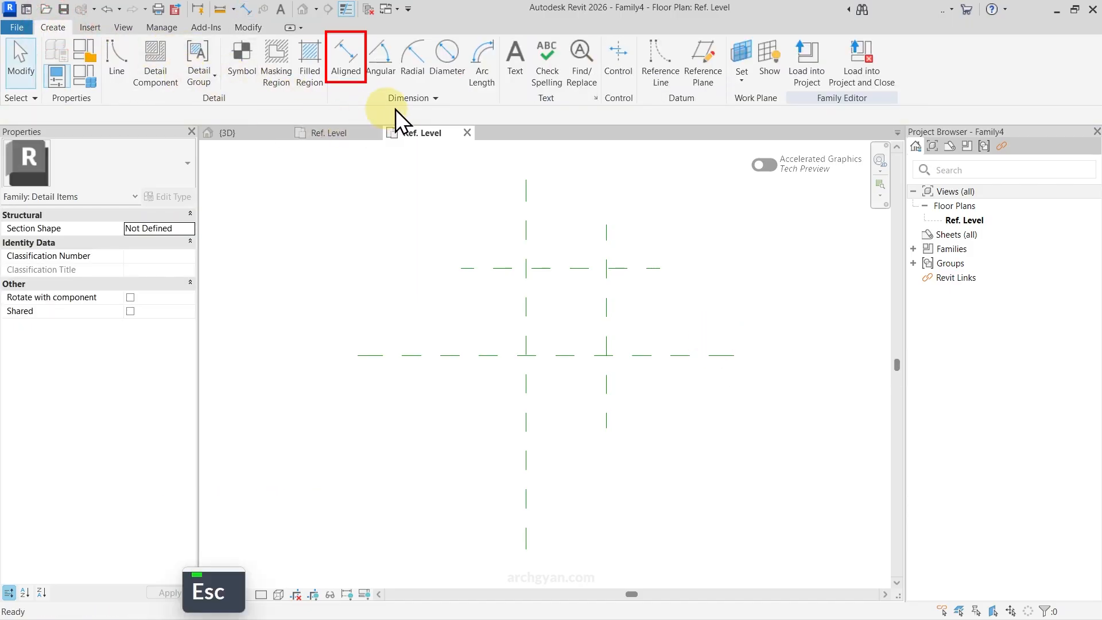
click(346, 57)
key(Escape)
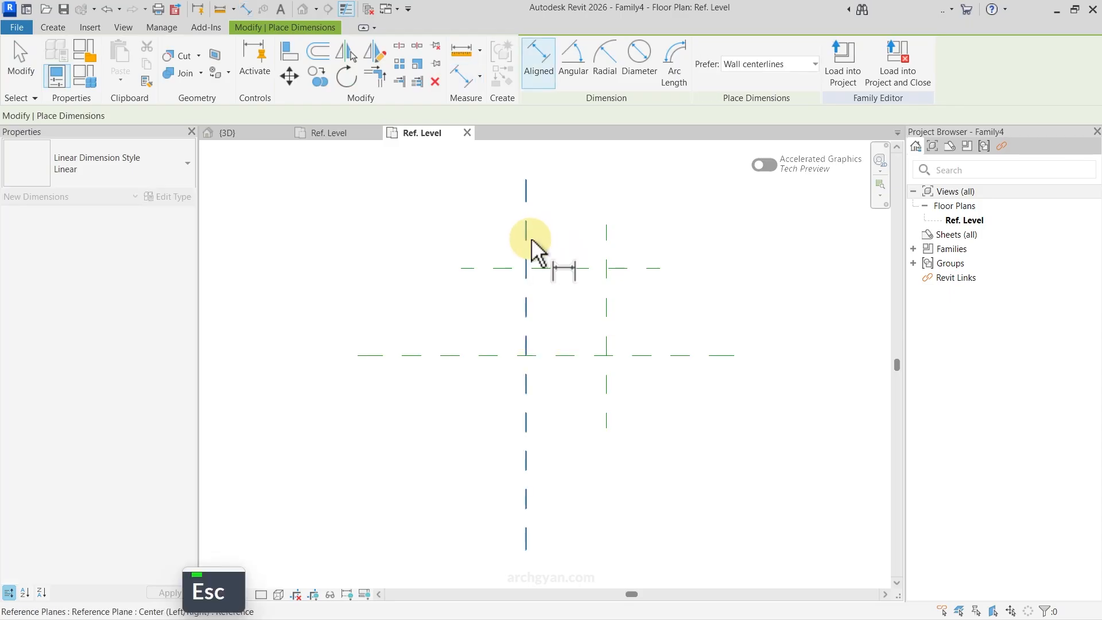
click(531, 236)
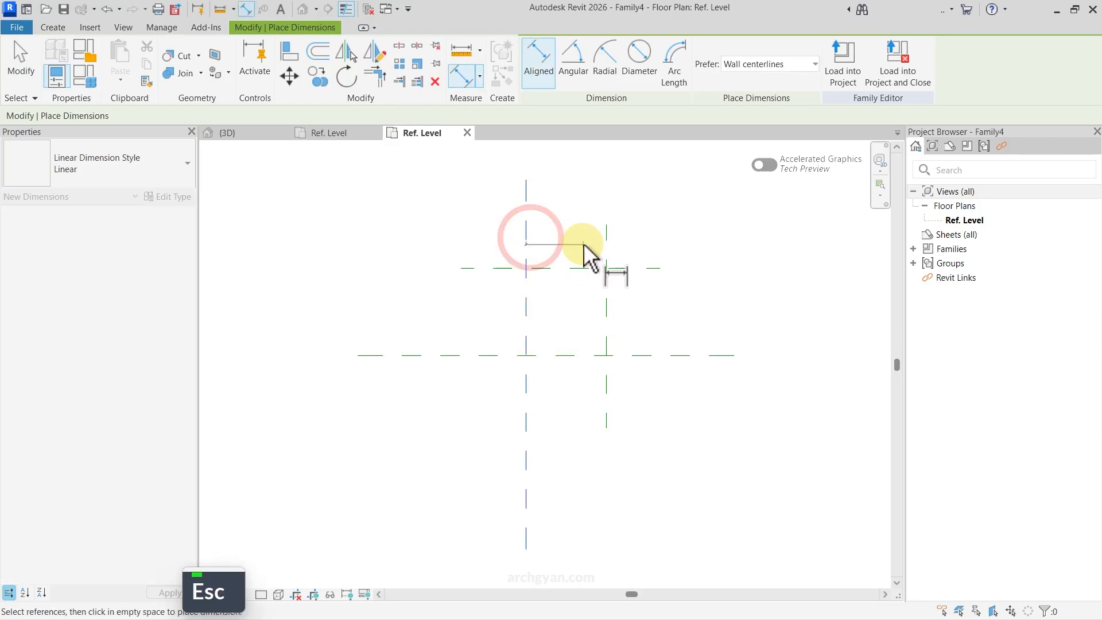
click(607, 242)
click(583, 203)
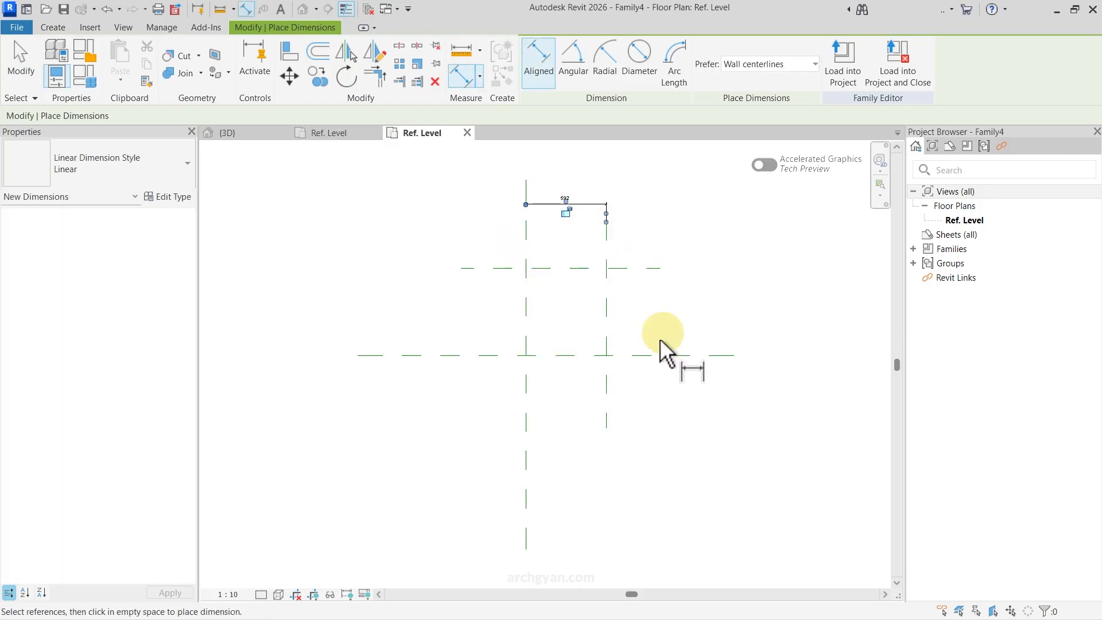
- Dimension the distance between the two horizontal reference planes, placing the dimension to their right, and finish dimensioning
click(636, 355)
click(634, 269)
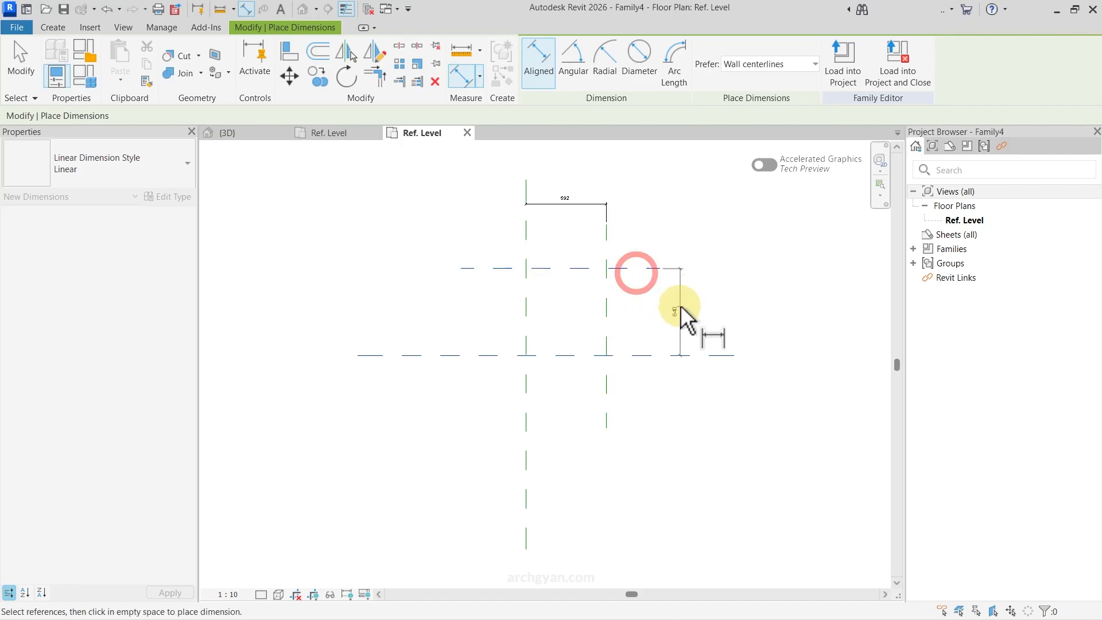
click(688, 300)
key(Escape)
key(Escape)
key(Escape)
key(Escape)
key(Escape)
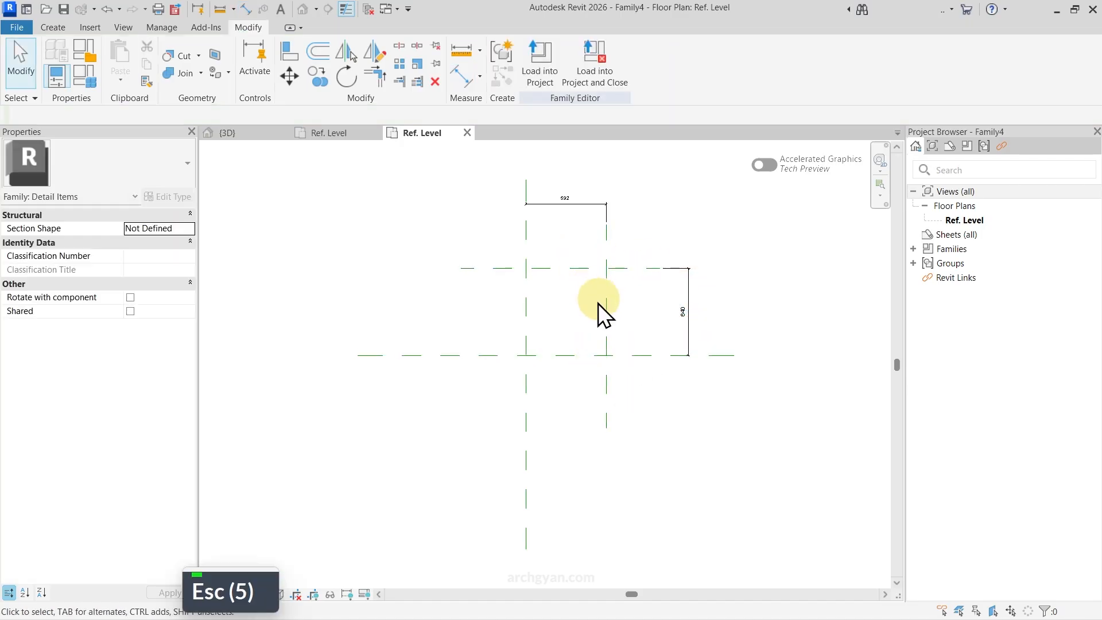
- Label both dimensions with one new family type parameter named Width, grouped under Dimensions
click(689, 307)
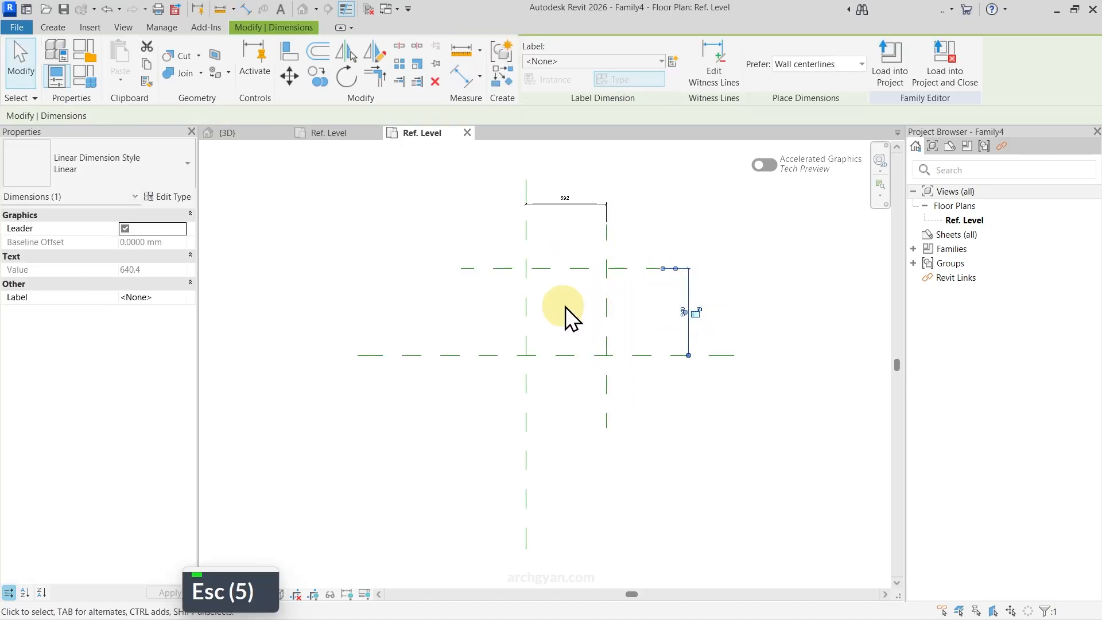
ctrl+click(570, 203)
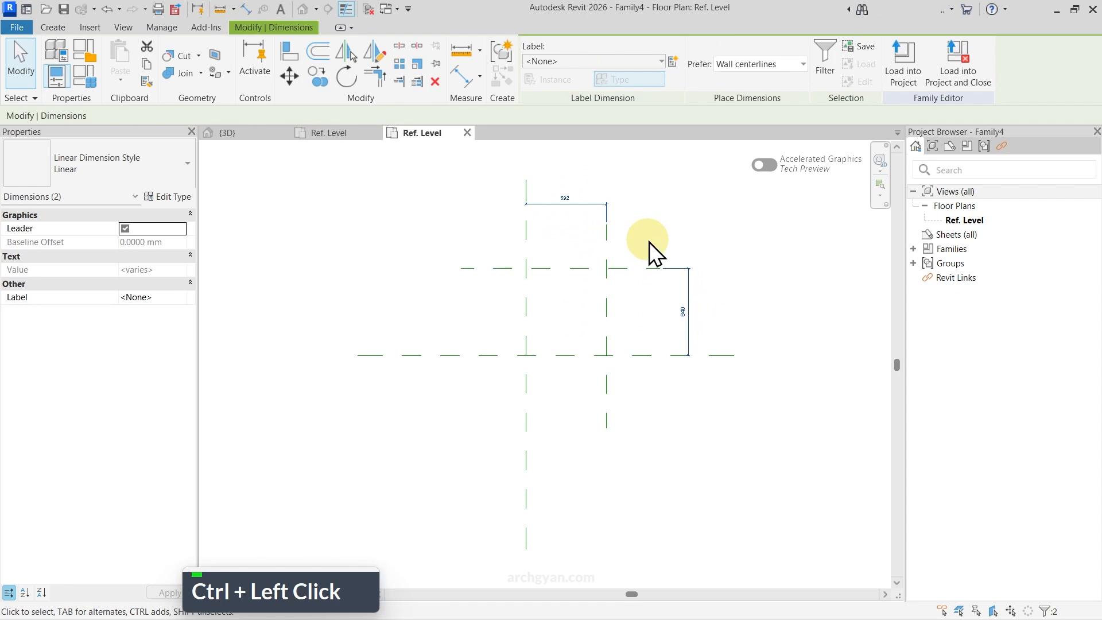
click(671, 61)
text(Door Width)
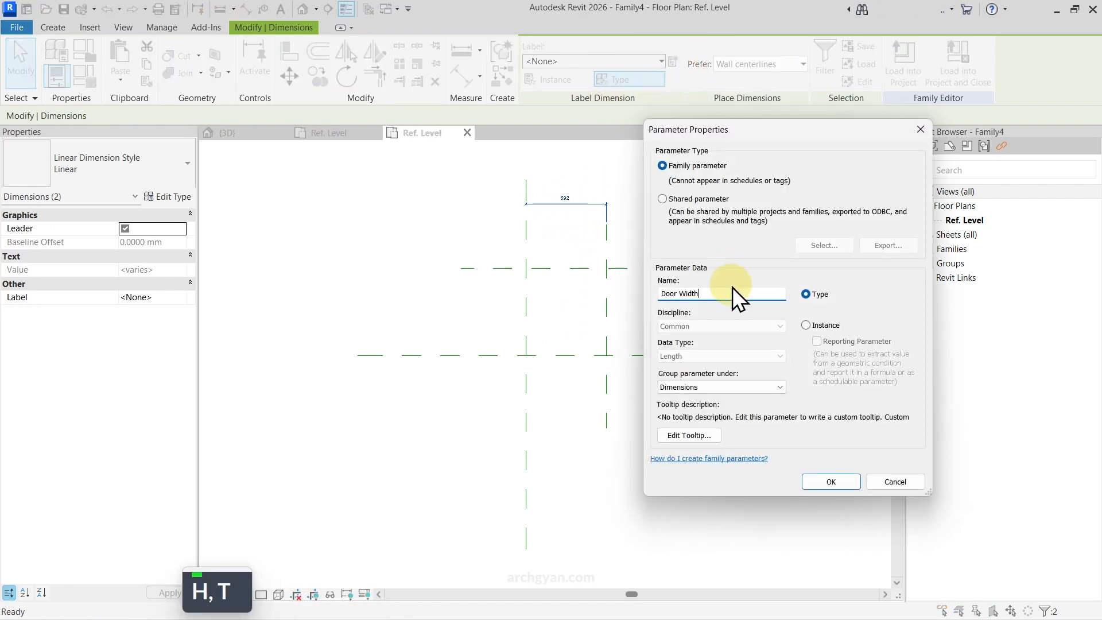
key(ctrl+a)
text(W)
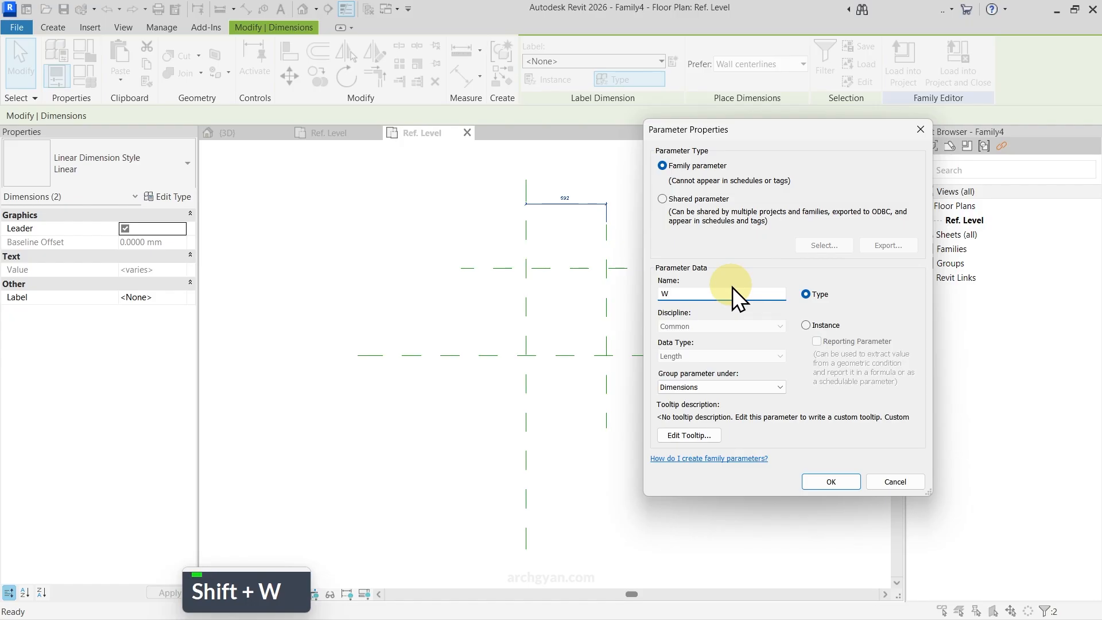
text(idth)
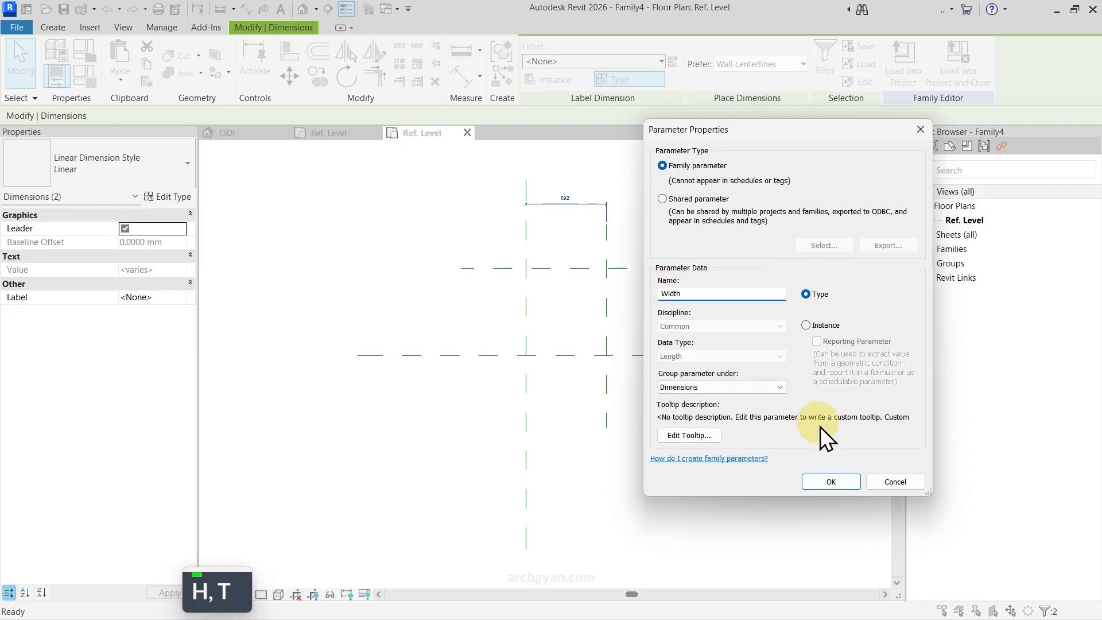
click(844, 481)
middle_click(439, 418)
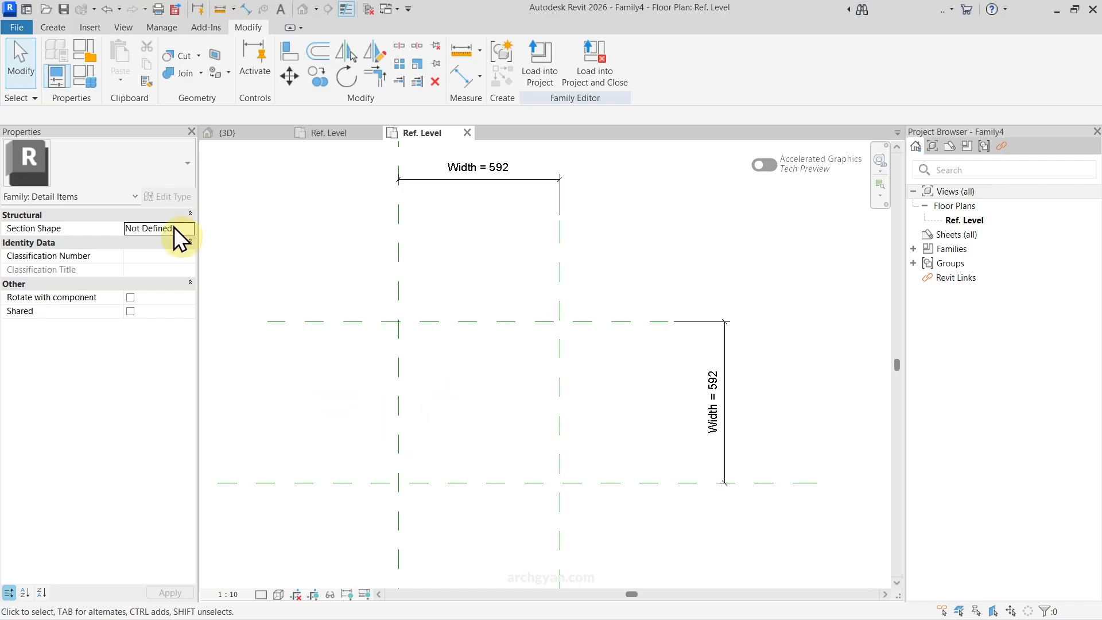
- Draw a <Hidden Lines> detail line along the left vertical plane, from the lower to the upper horizontal plane, snapping to the intersections
click(59, 29)
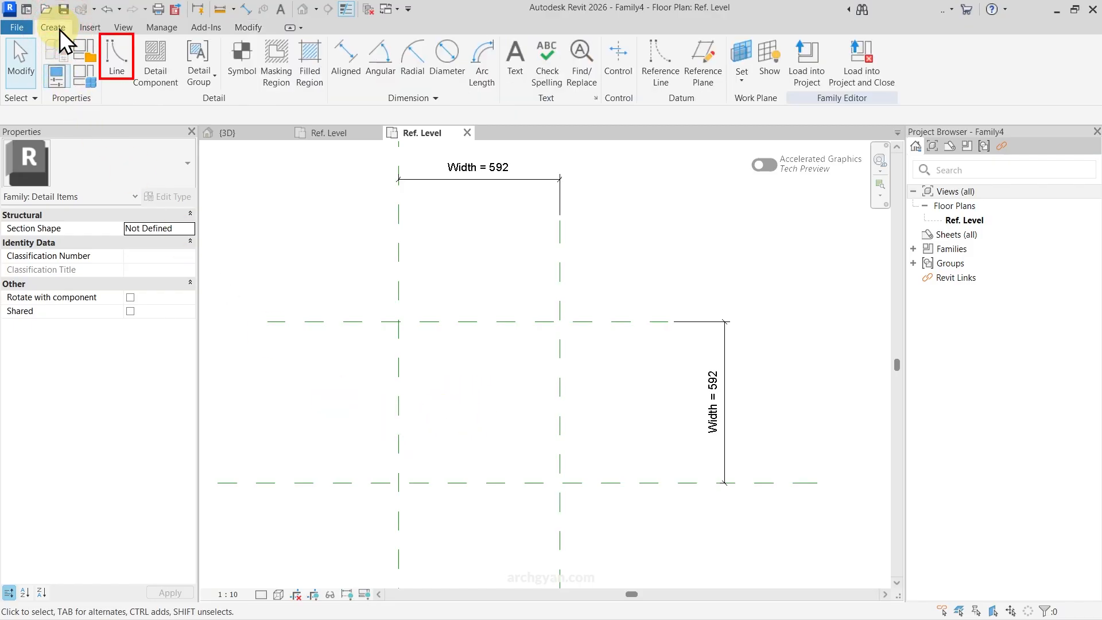
click(126, 57)
click(643, 72)
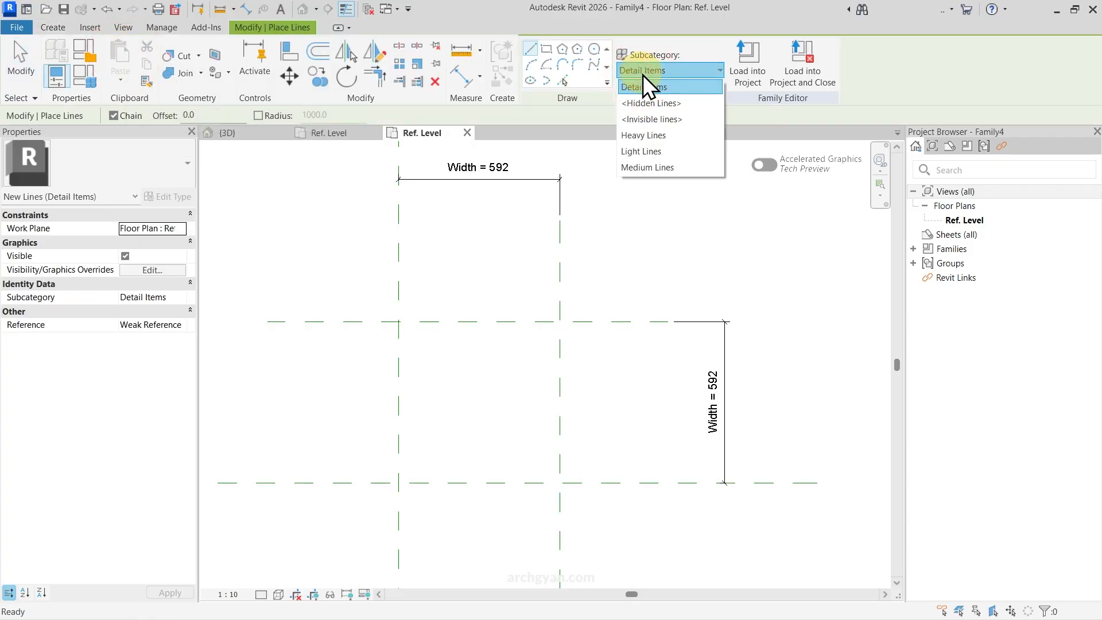
click(673, 102)
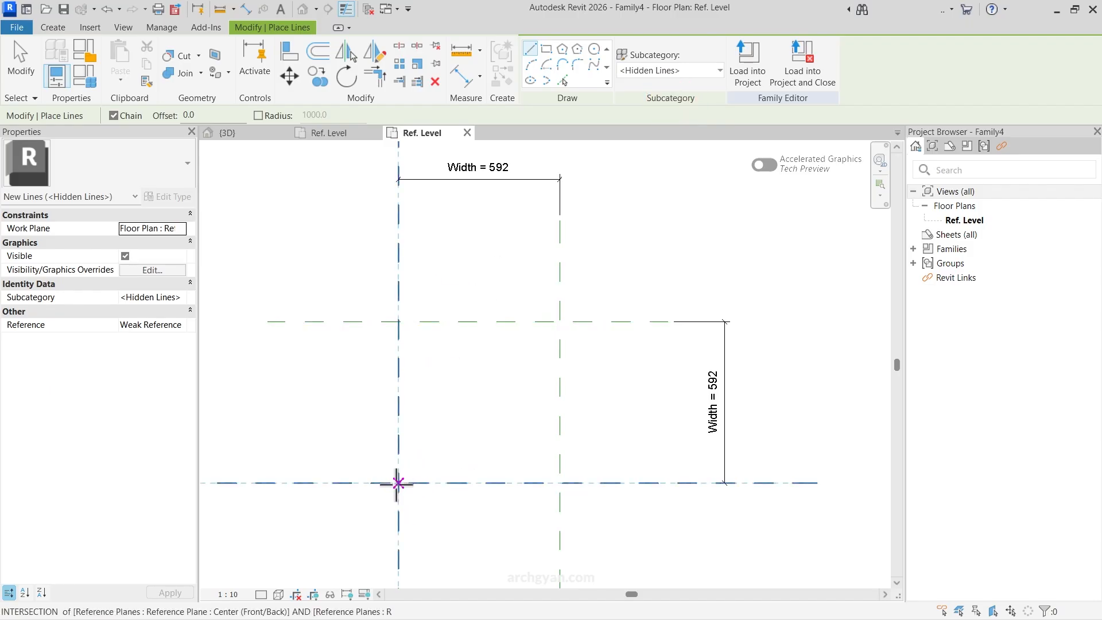
key(s)
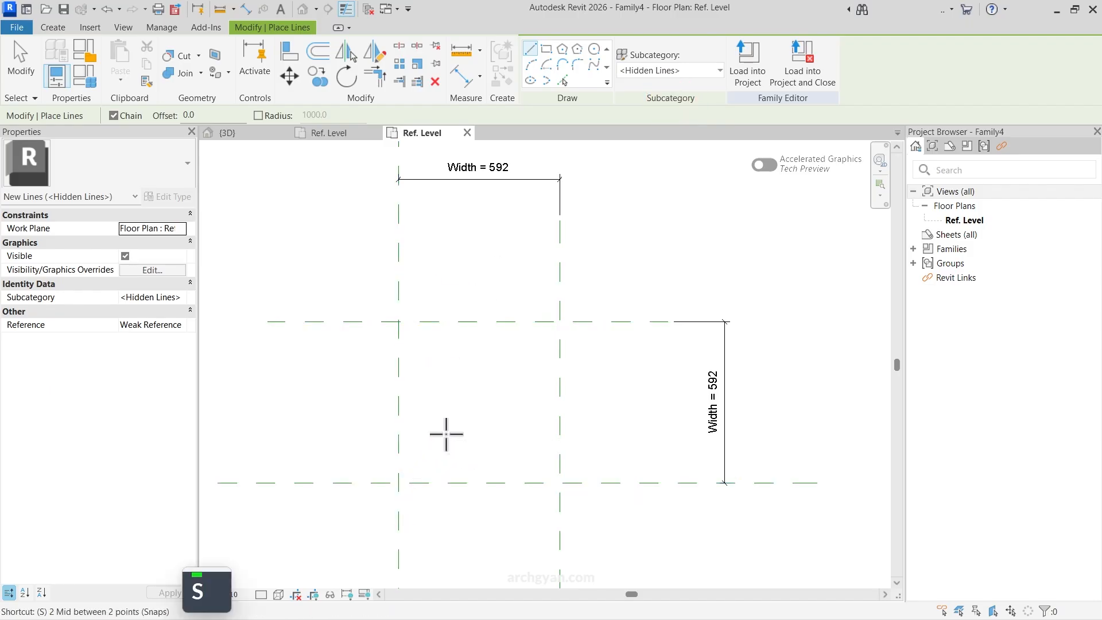
key(i)
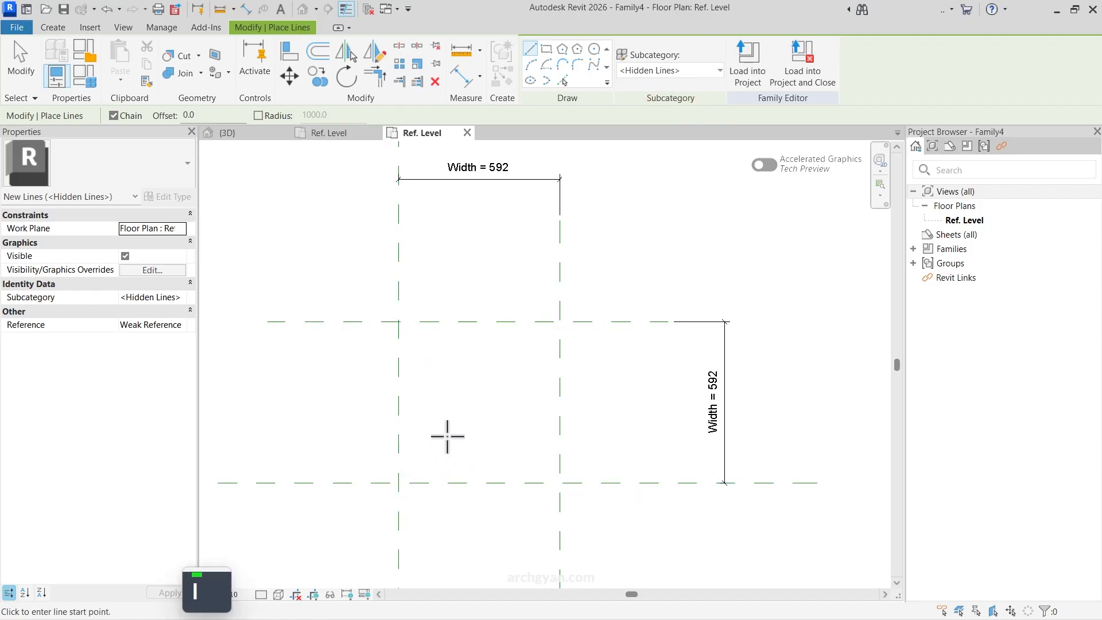
click(398, 483)
click(560, 483)
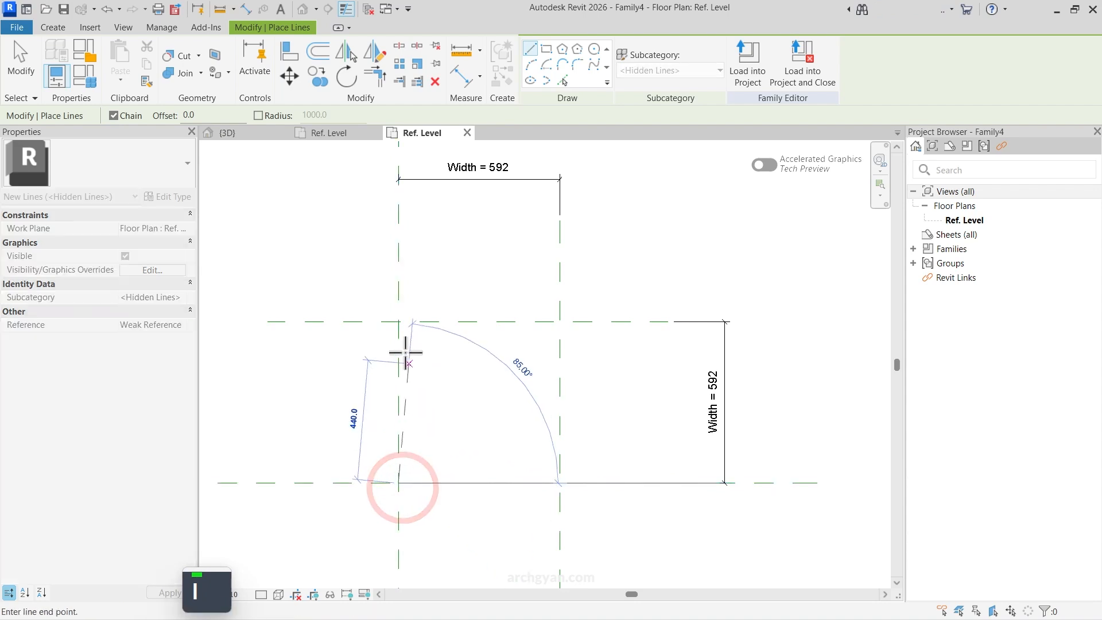
click(398, 321)
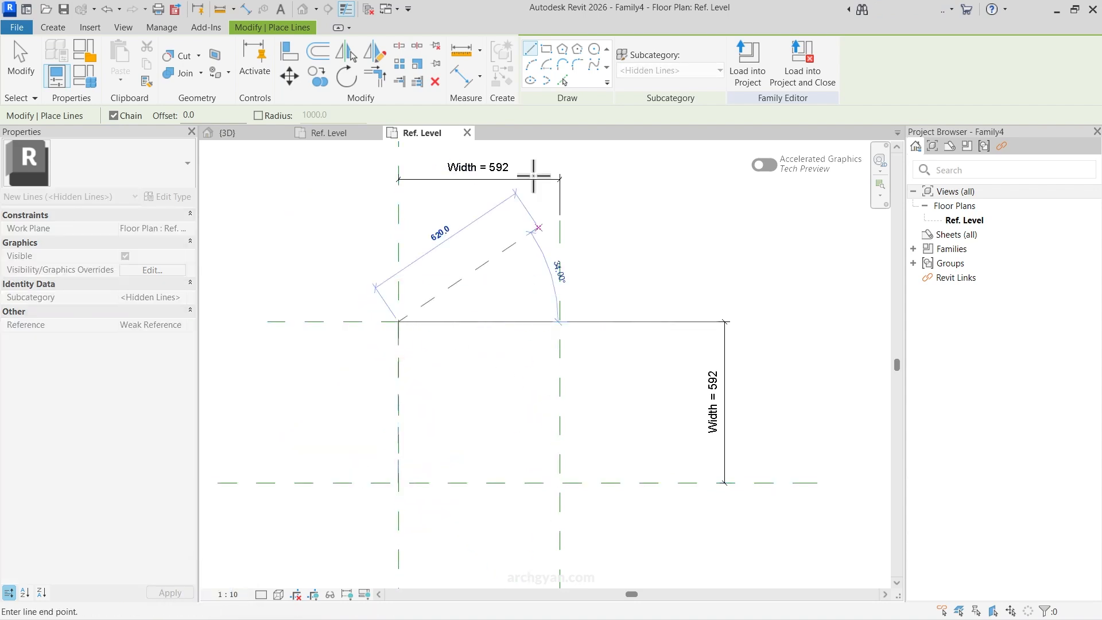
- Draw the door-swing arc from the line's upper end to the intersection of the right vertical and lower horizontal planes
click(531, 64)
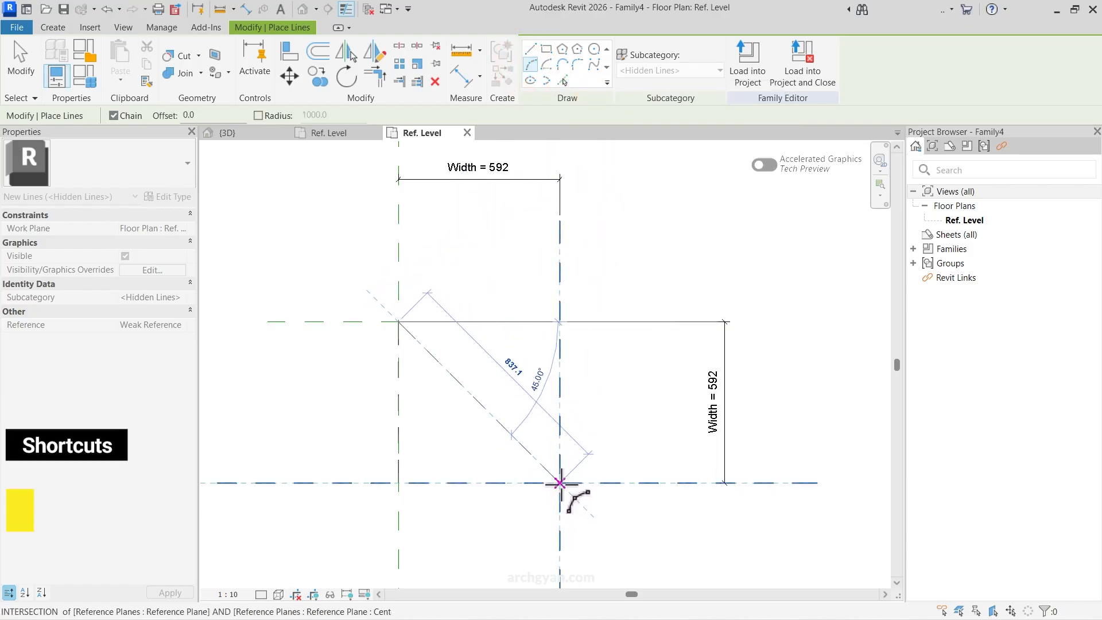
key(s)
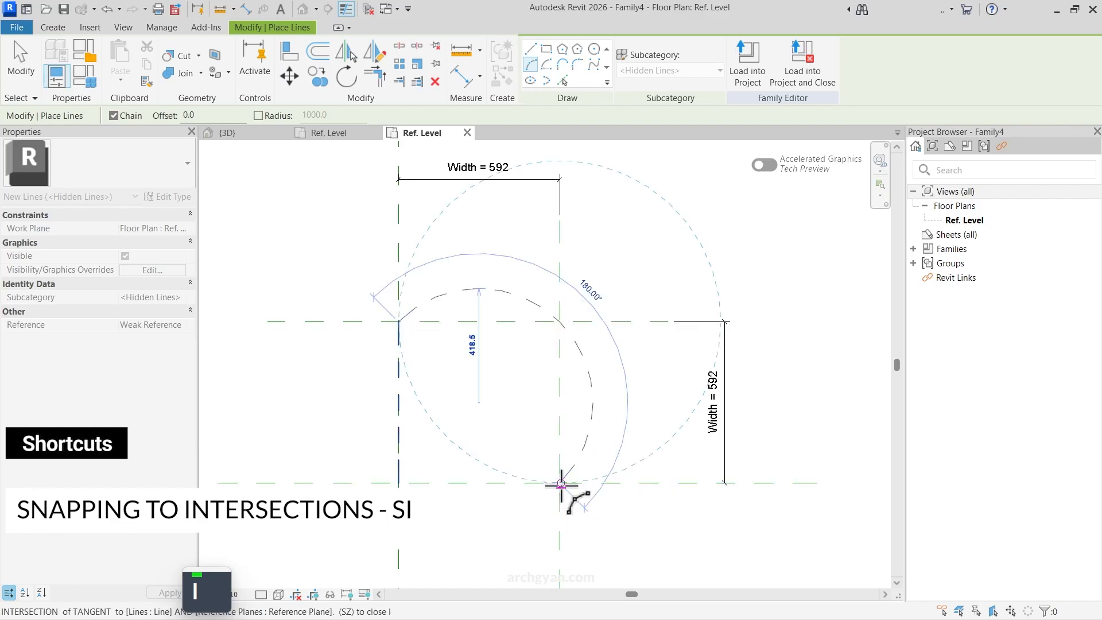
click(559, 483)
click(523, 404)
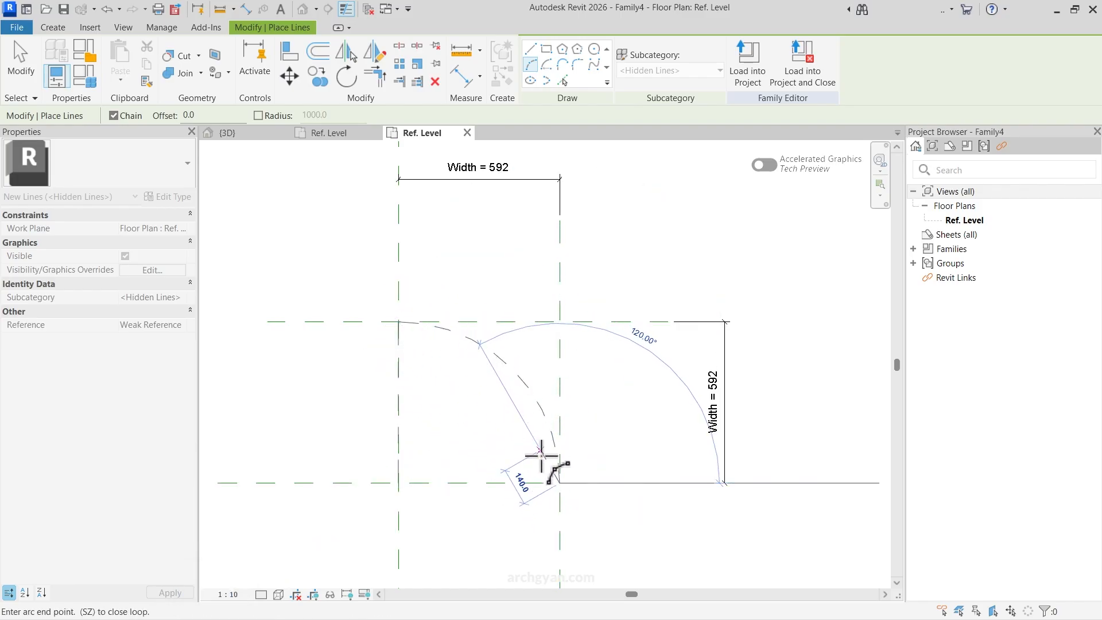
- Close the door-swing outline with a straight hidden line from the arc's end to the lower-left plane intersection
click(530, 50)
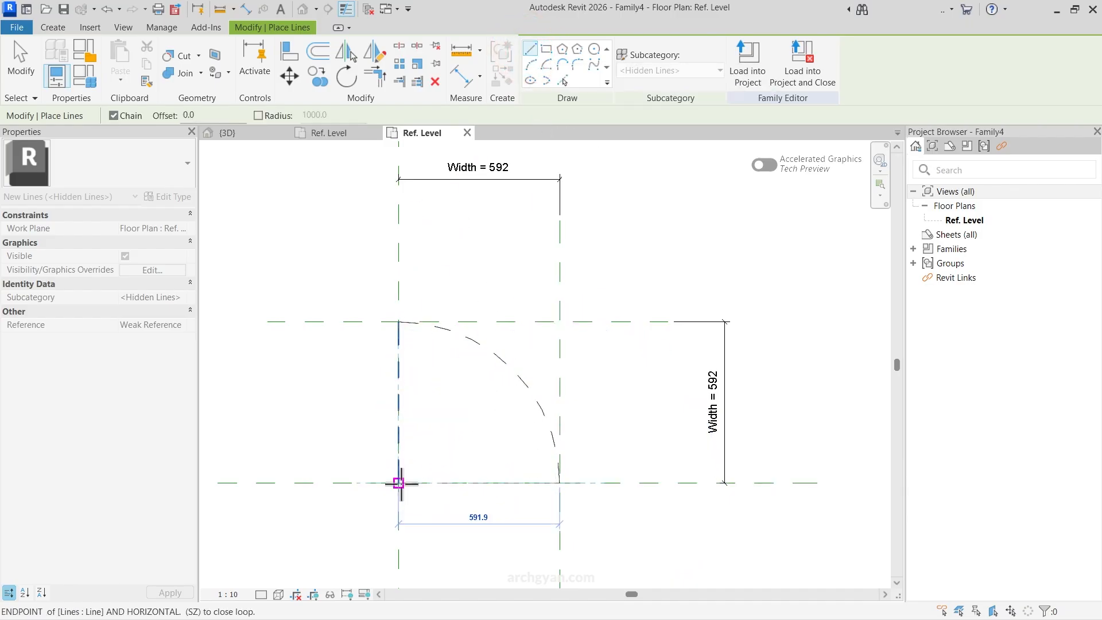
key(s)
key(i)
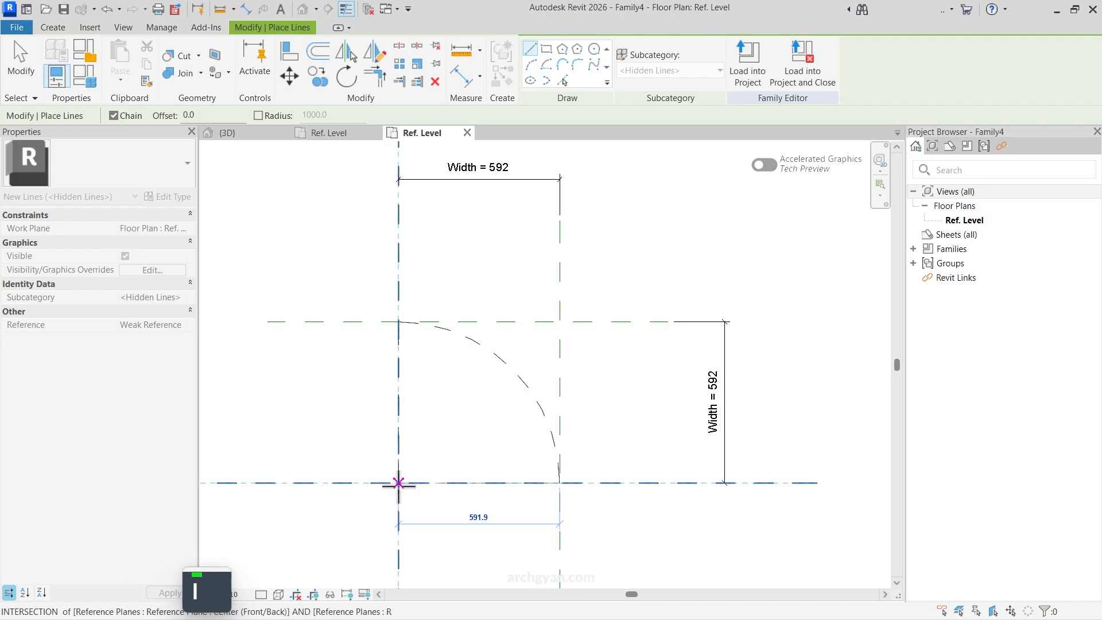
click(398, 483)
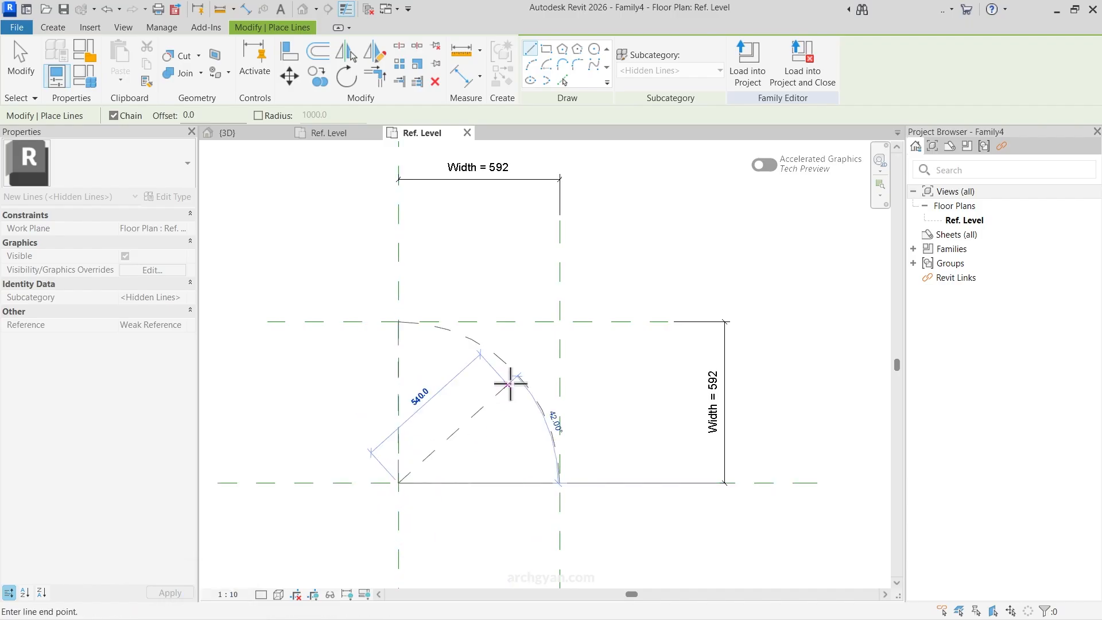
key(Escape)
key(Escape)
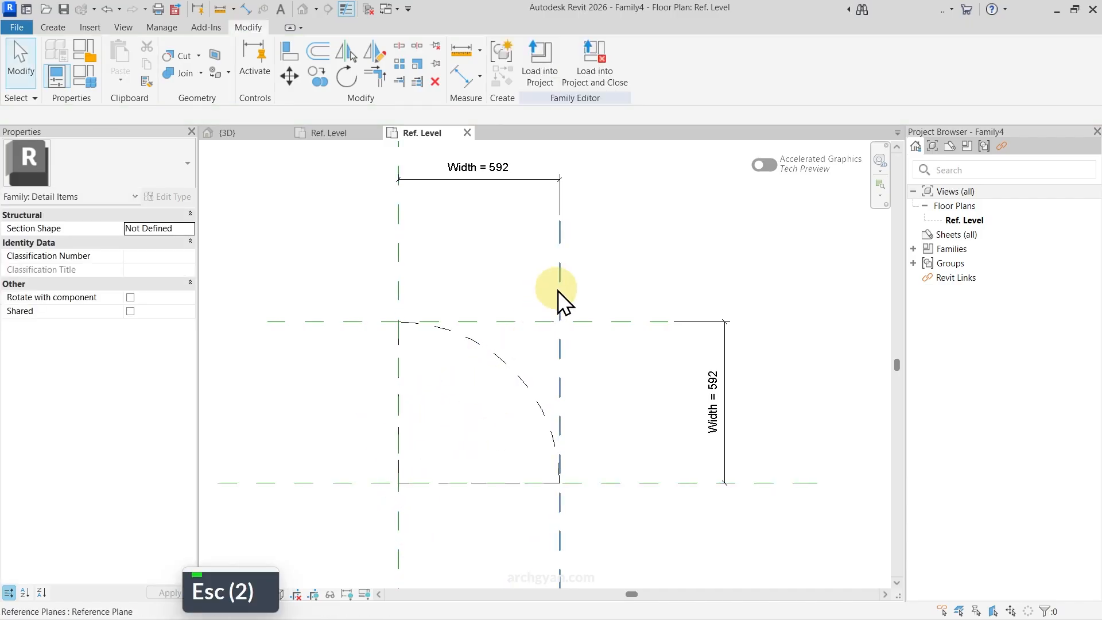
- Flex the symbol by moving the right vertical reference plane to a Width of 500 mm
click(559, 293)
drag(558, 392, 534, 402)
key(Escape)
key(Escape)
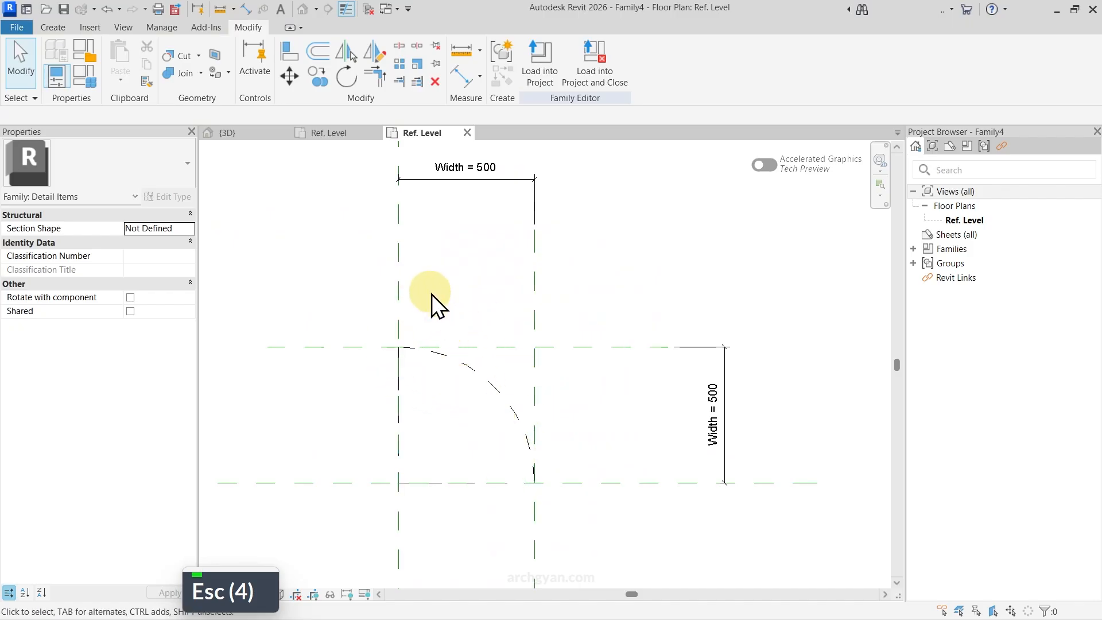
- Save the family as A_Door_2D-Opening_2026.rfa in the 10_Create Doors in Revit folder, adapting the existing door family's file name
key(ctrl+s)
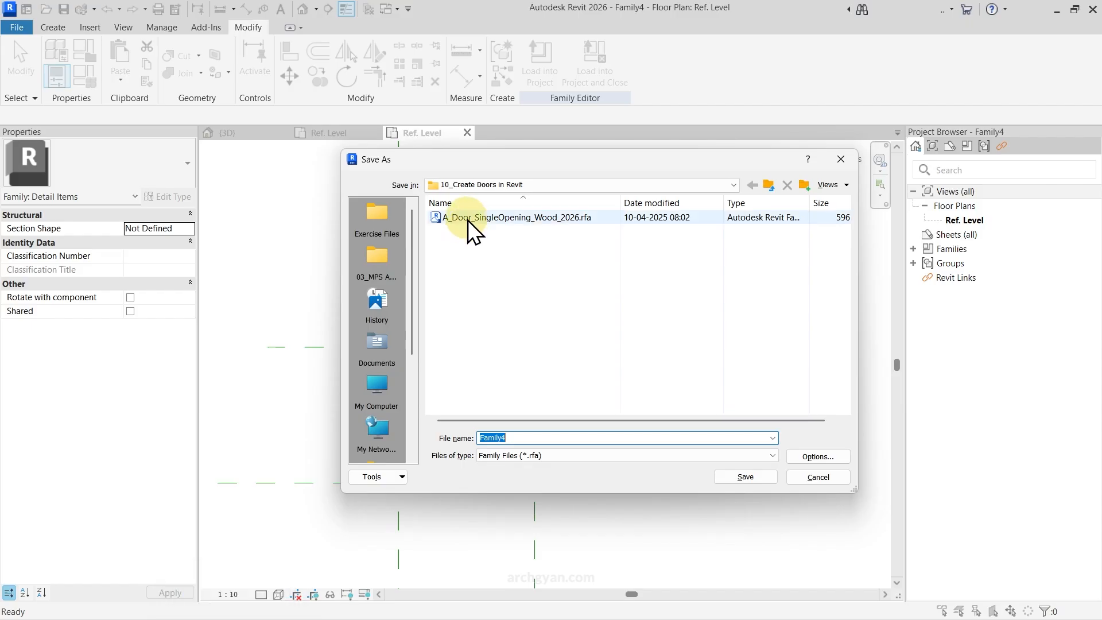
click(468, 219)
double_click(511, 437)
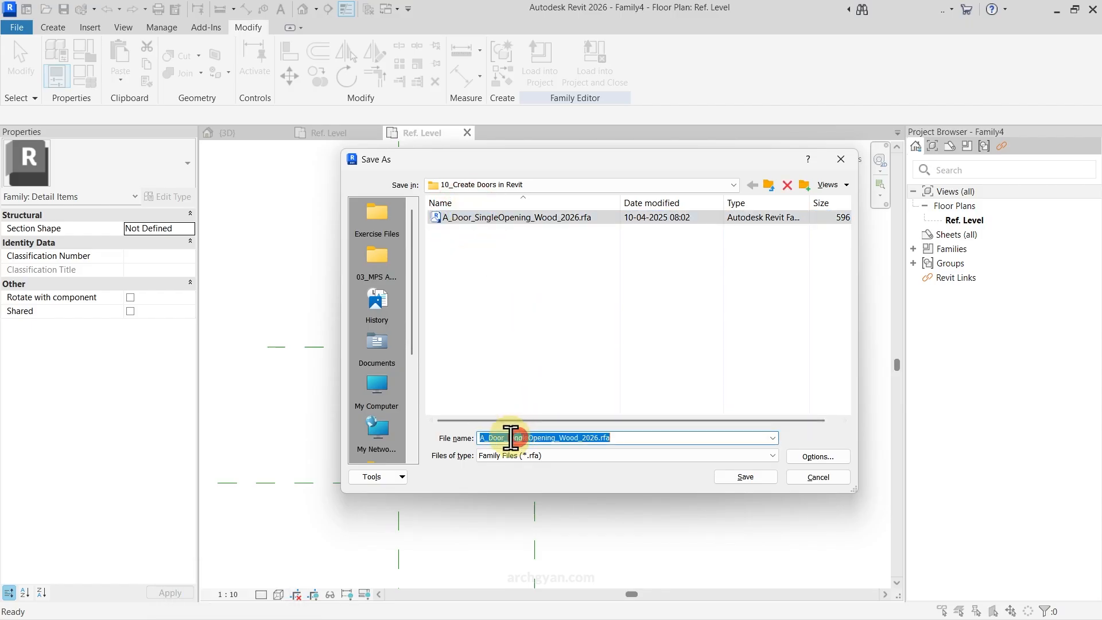
click(509, 437)
key(shift+Right)
key(shift+Right)
key(shift+Right)
key(shift+Right)
key(shift+Right)
key(shift+Right)
key(shift+Right)
key(shift+Right)
key(shift+Right)
key(shift+Right)
key(shift+Right)
key(shift+Right)
key(shift+Right)
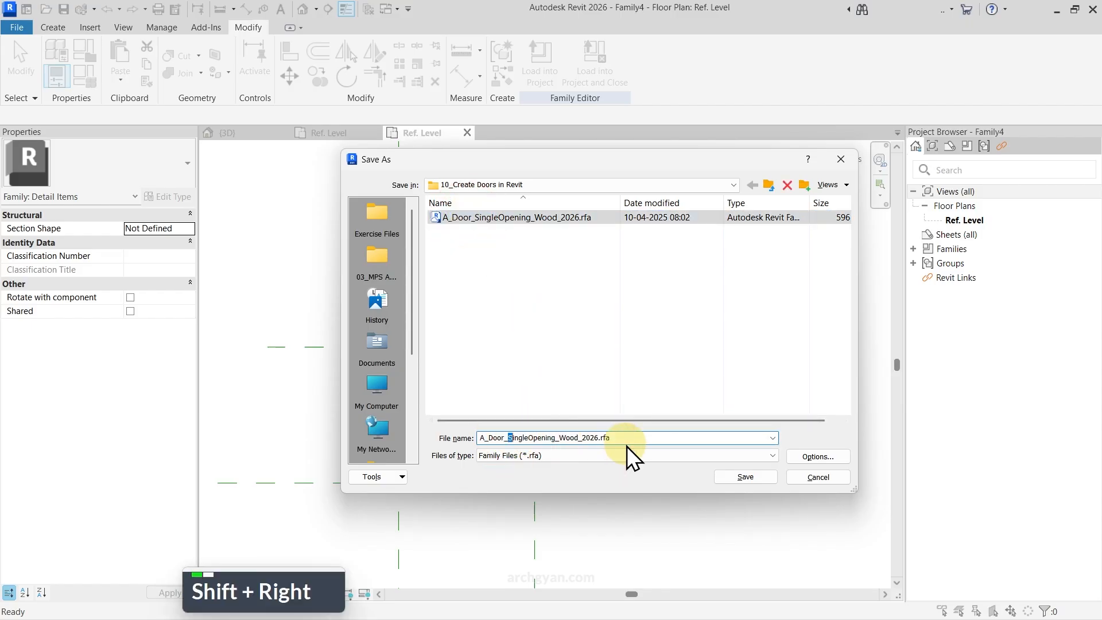
text(2D-Opening)
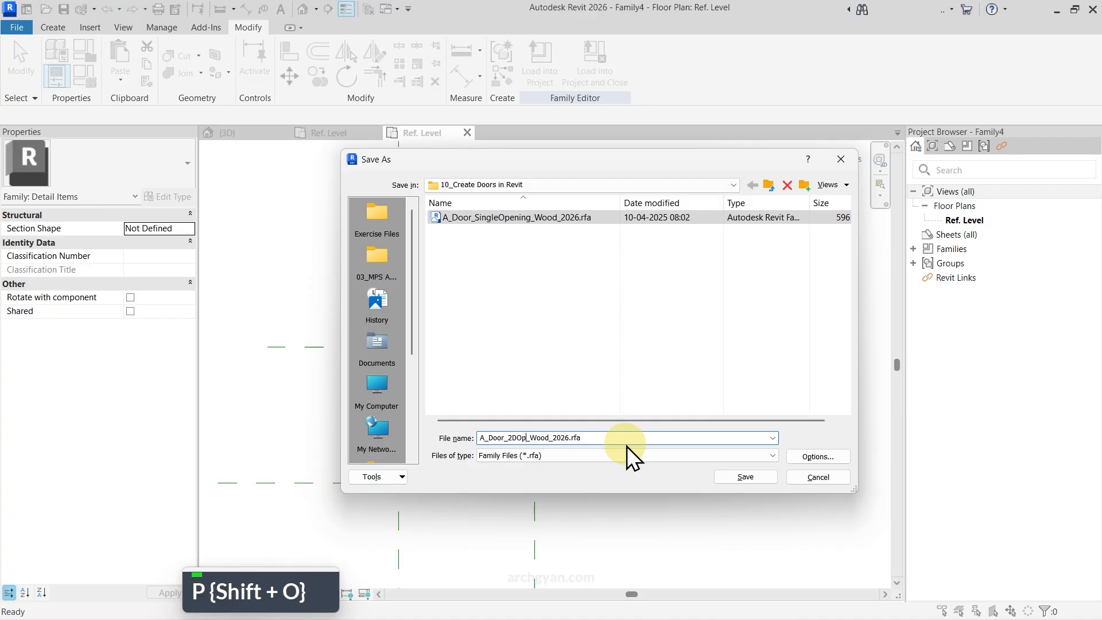
key(Delete)
key(Delete)
key(Delete)
key(Delete)
key(Delete)
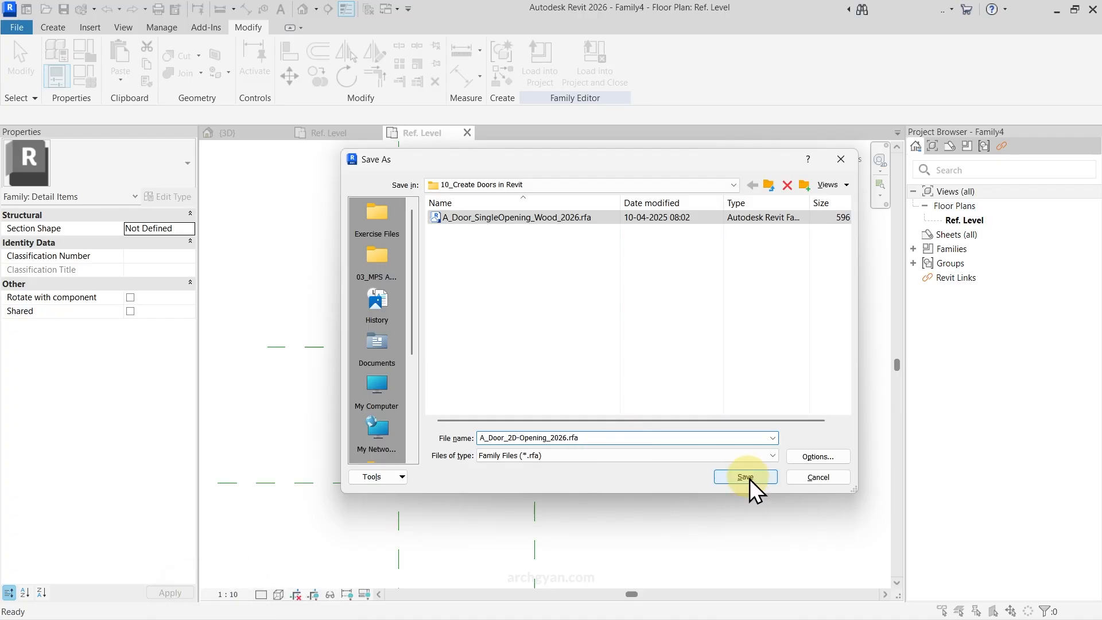
click(749, 479)
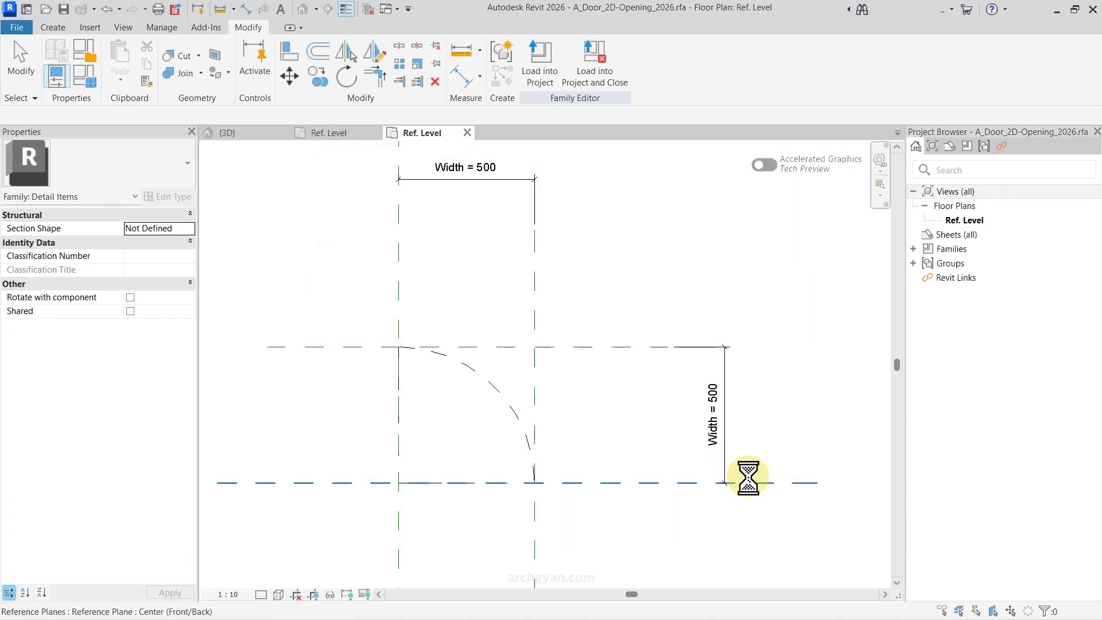
- Load the 2D opening detail family into the A_Door_SingleOpening_Wood_2026 door family
click(589, 452)
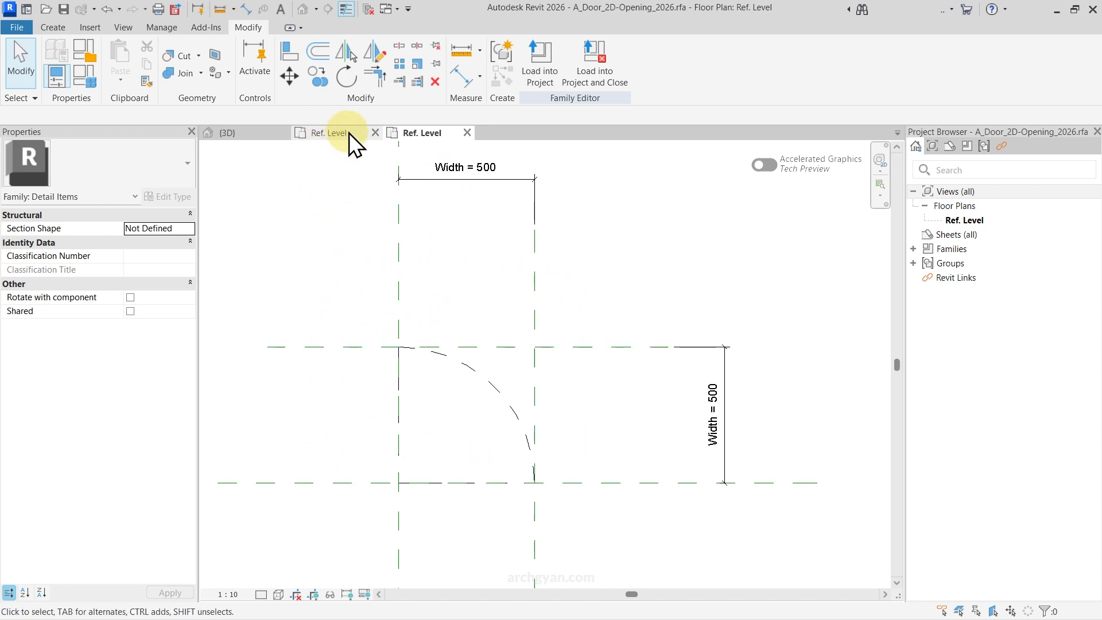
click(540, 60)
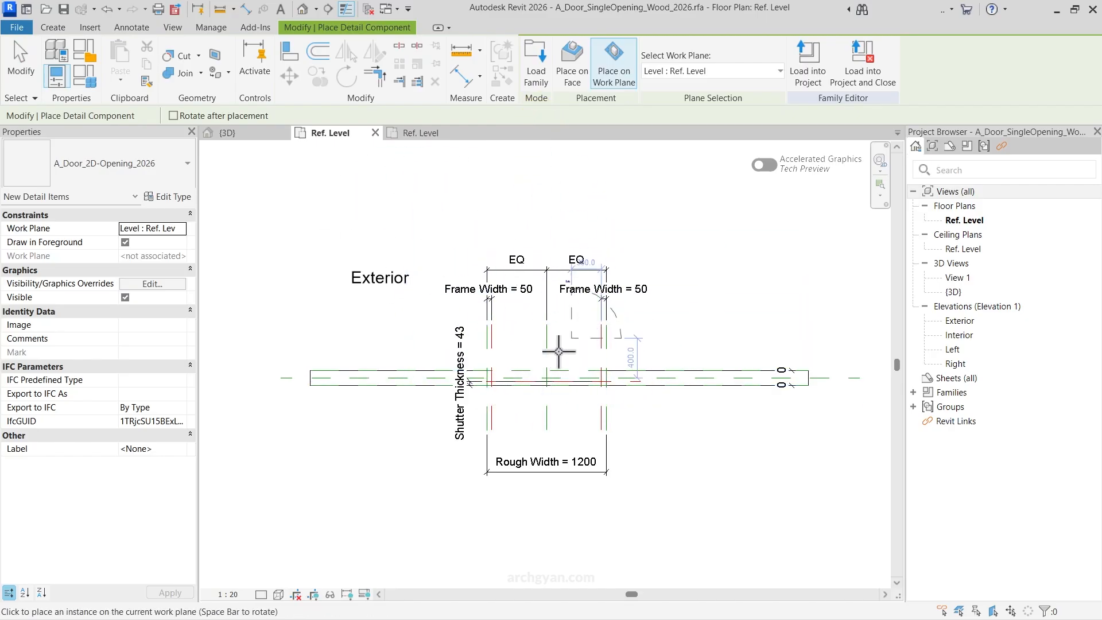
- Place one instance of the 2D opening symbol in plan, on the exterior side of the wall near the frame's left side
scroll(526, 359, up, 3)
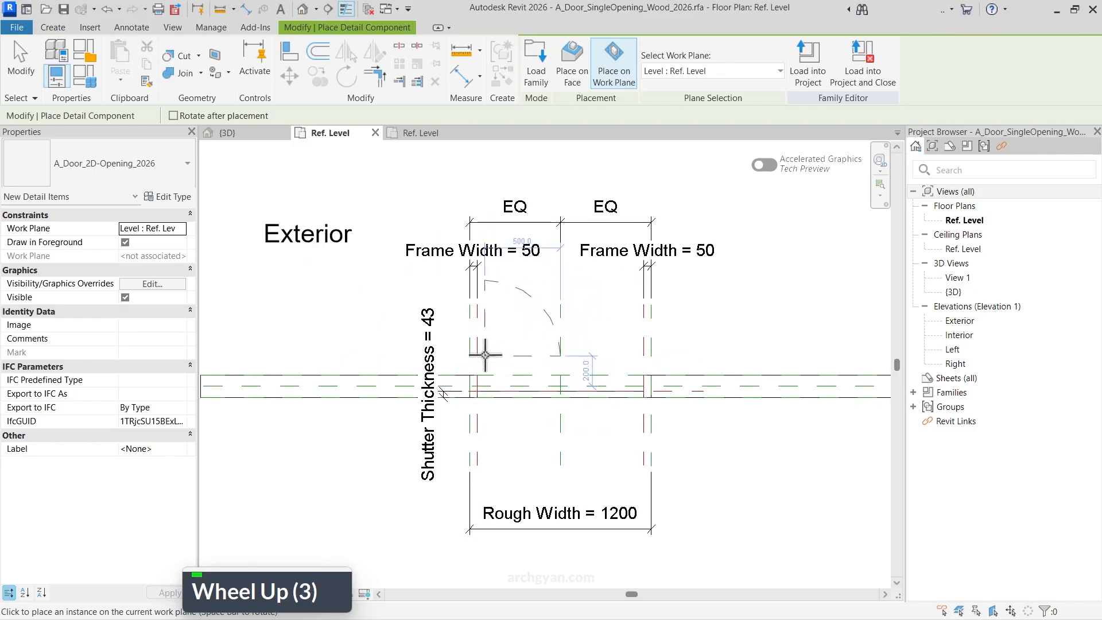
click(499, 363)
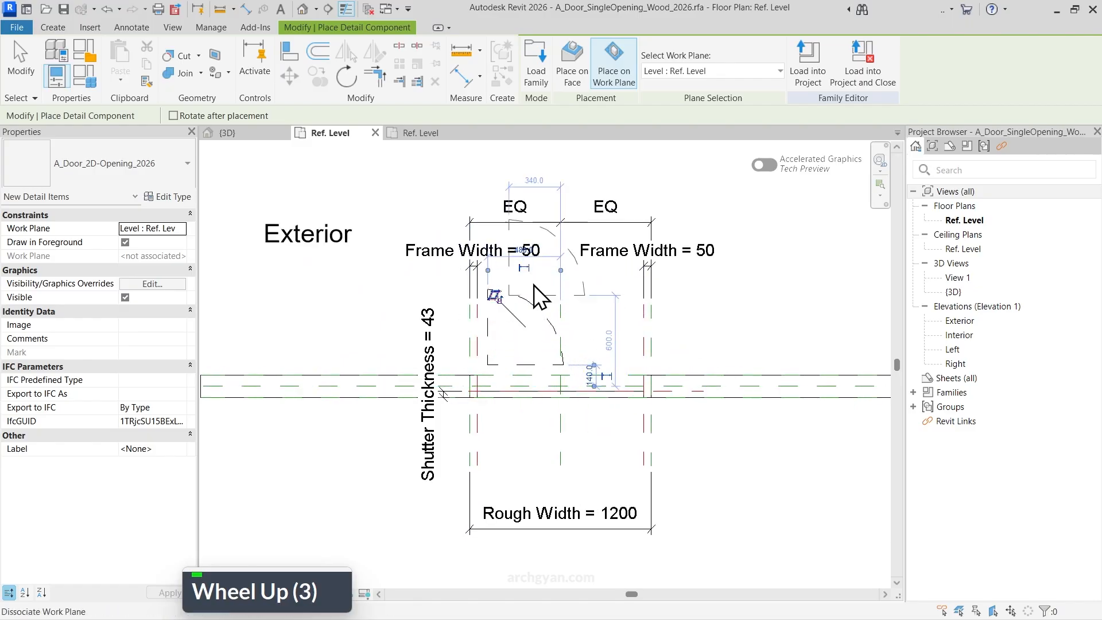
key(Escape)
key(Escape)
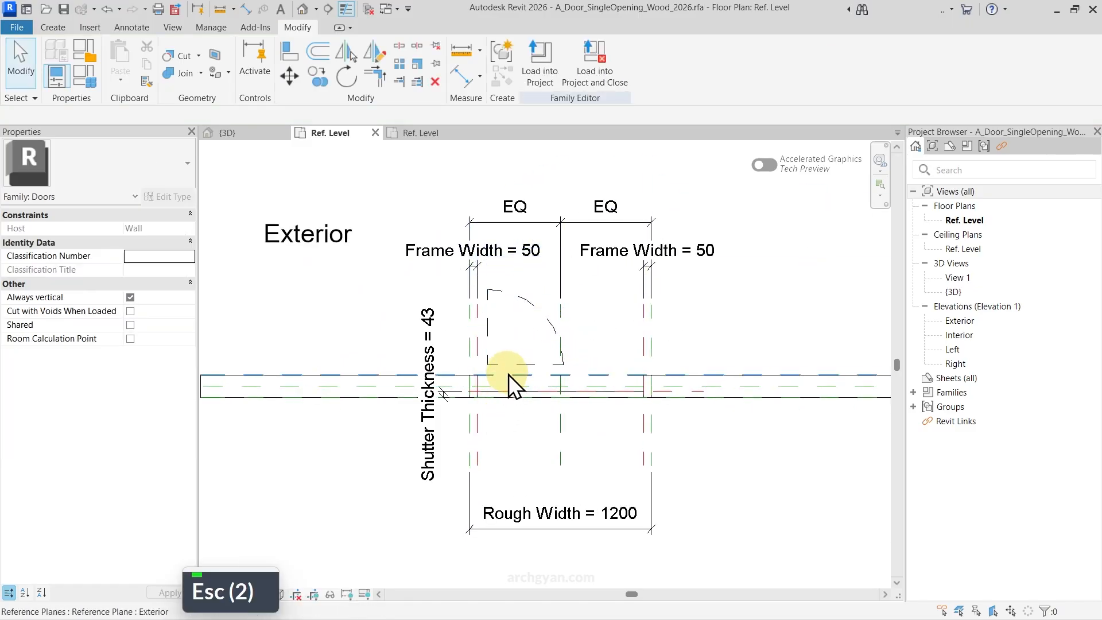
scroll(509, 374, up, 4)
scroll(505, 384, down, 5)
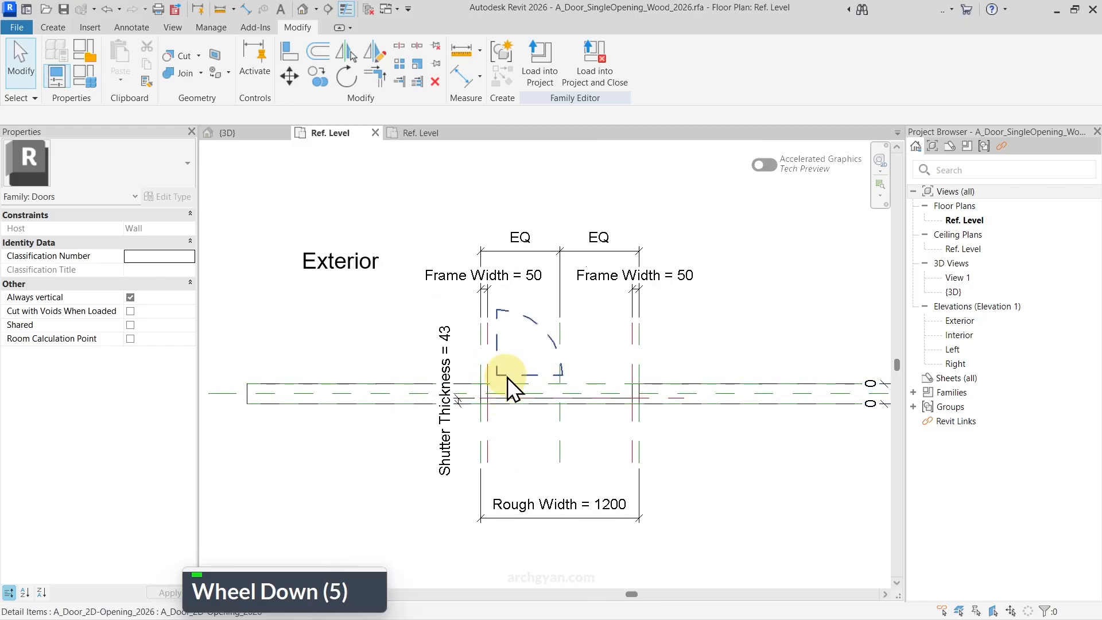
key(a)
key(l)
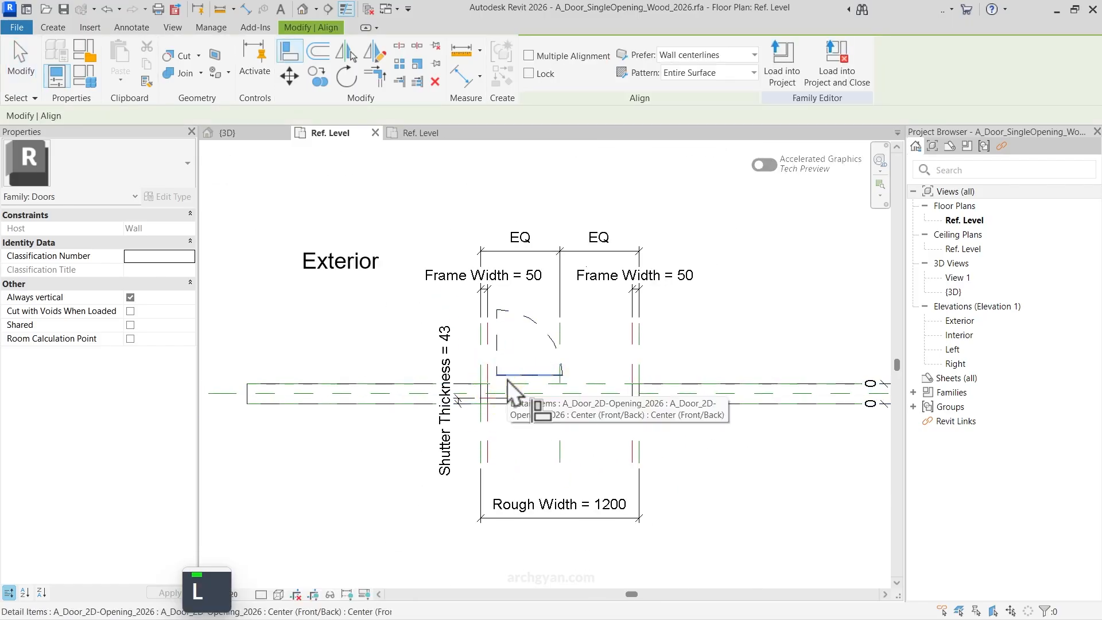
click(508, 380)
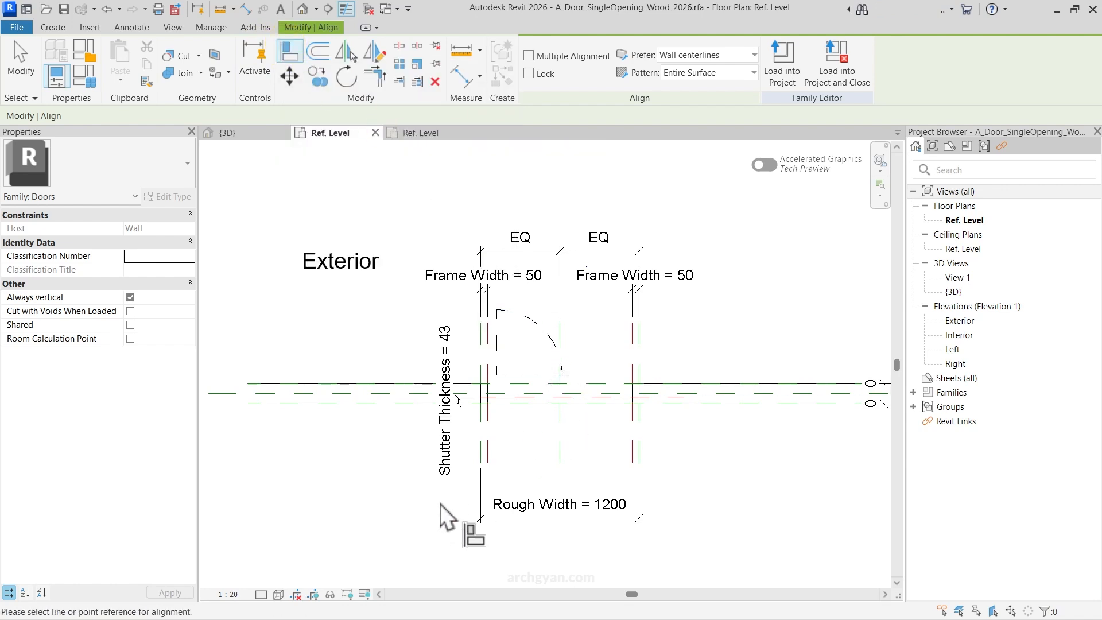
scroll(701, 441, up, 4)
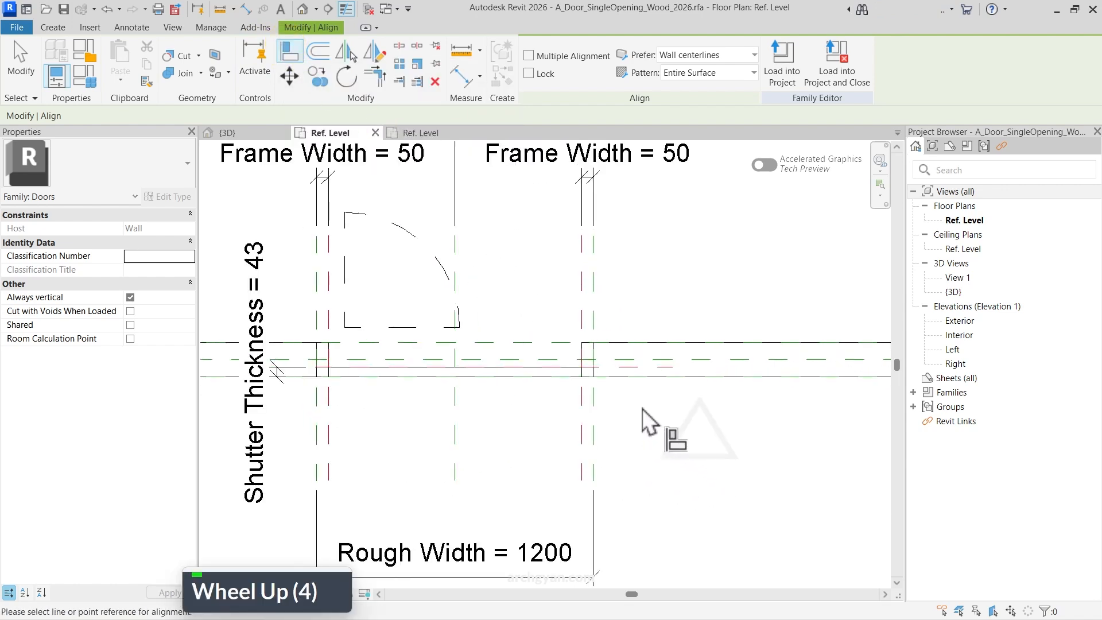
scroll(623, 368, up, 3)
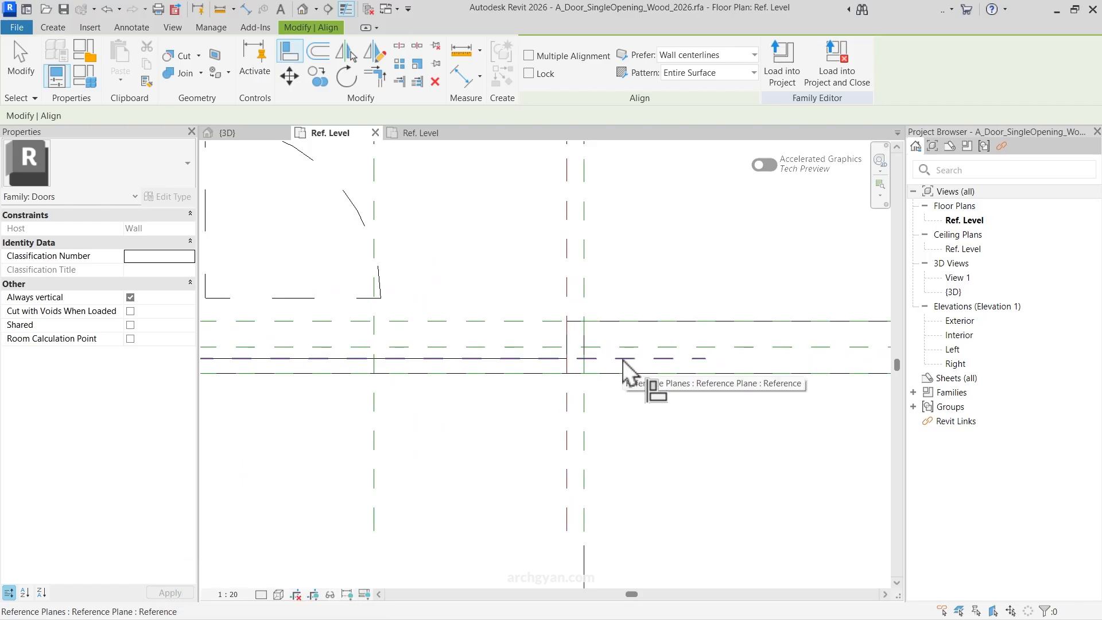
click(623, 358)
scroll(717, 378, down, 5)
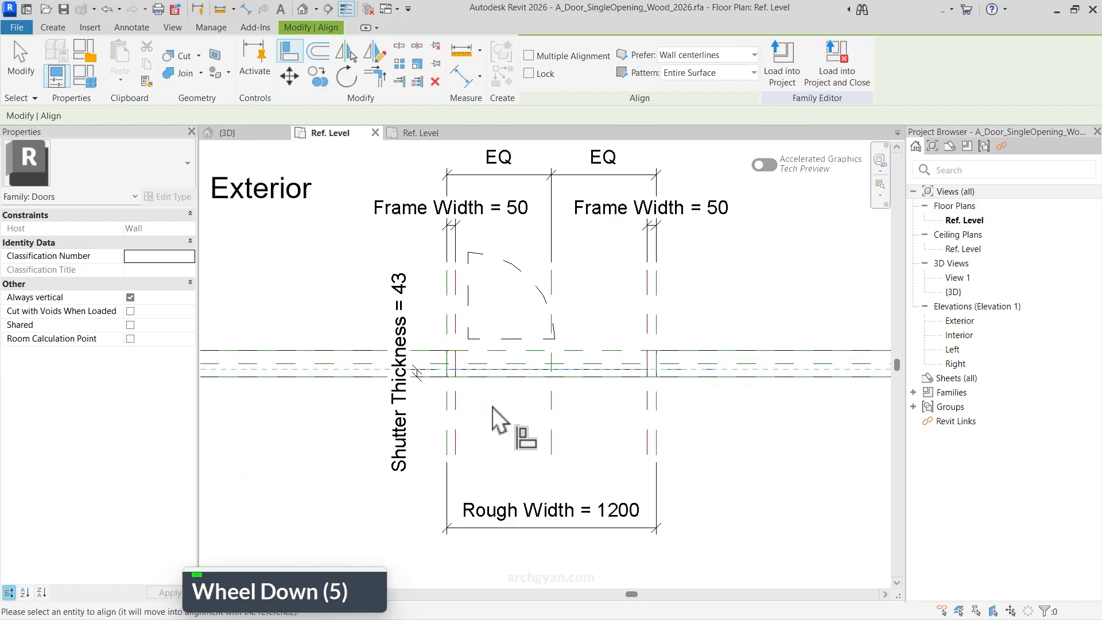
scroll(492, 383, up, 4)
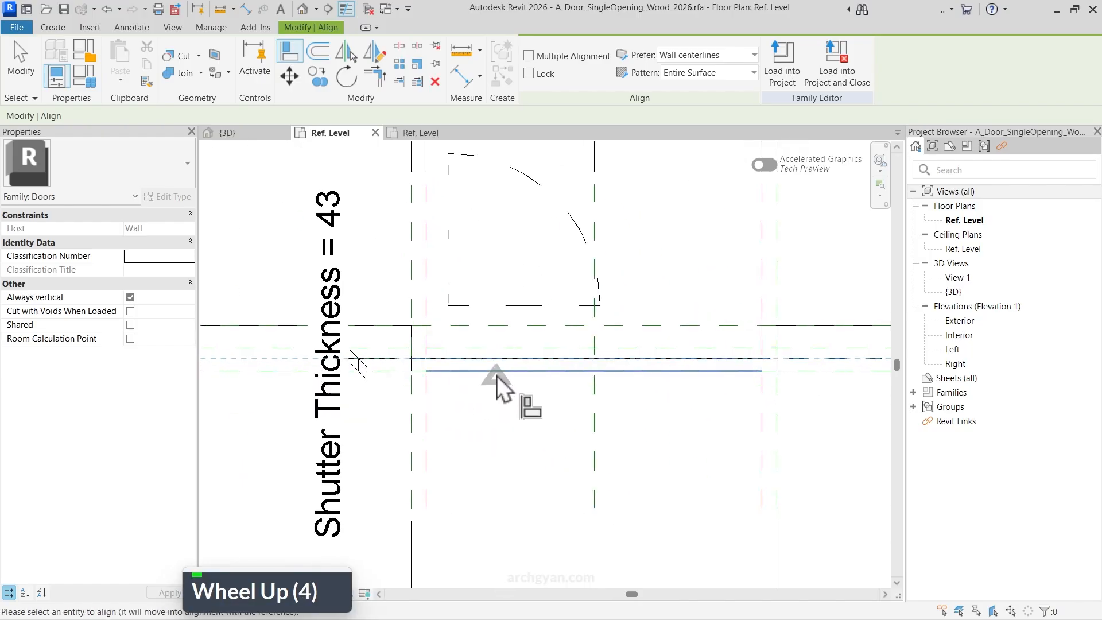
middle_click(482, 312)
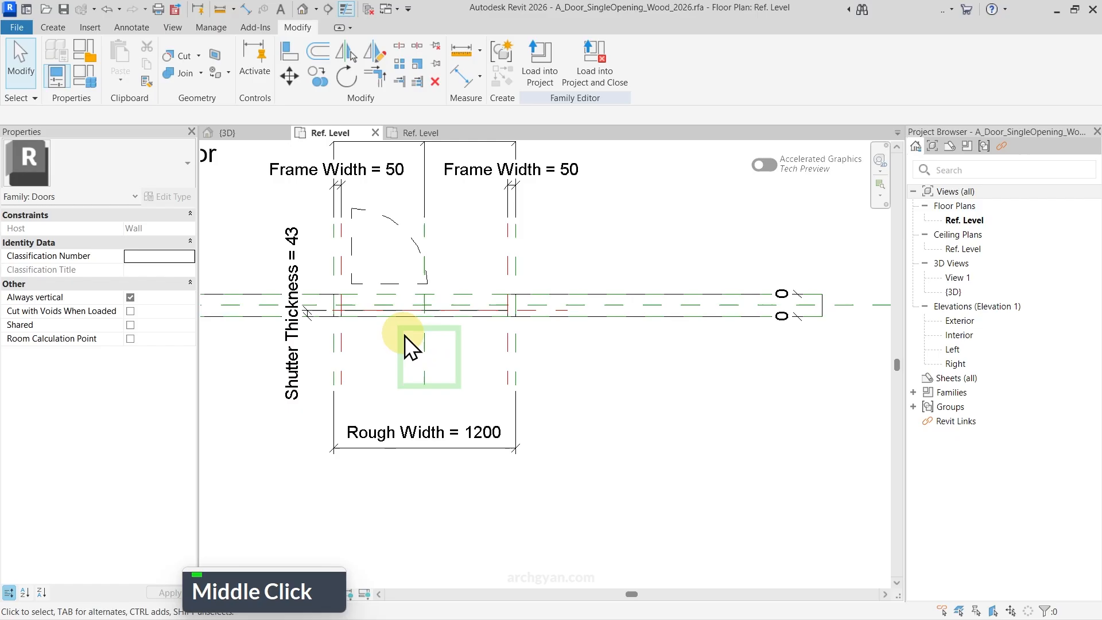
click(379, 283)
key(Escape)
key(Escape)
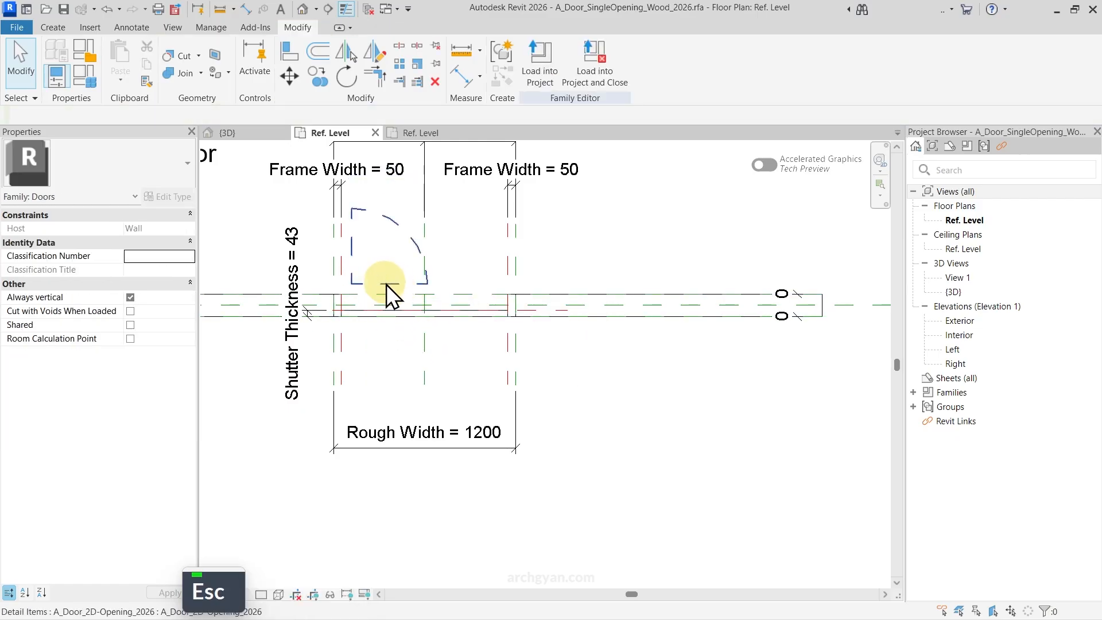
- Align the swing symbol's horizontal base line to the shutter thickness reference plane and lock the alignment
middle_drag(419, 368, 442, 430)
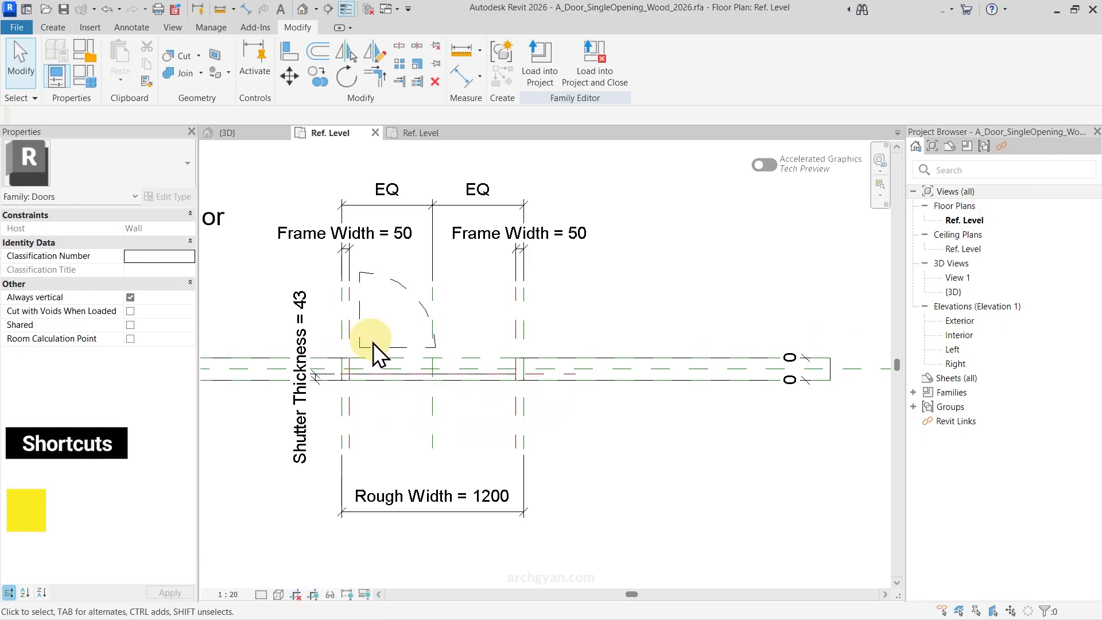
key(a)
key(l)
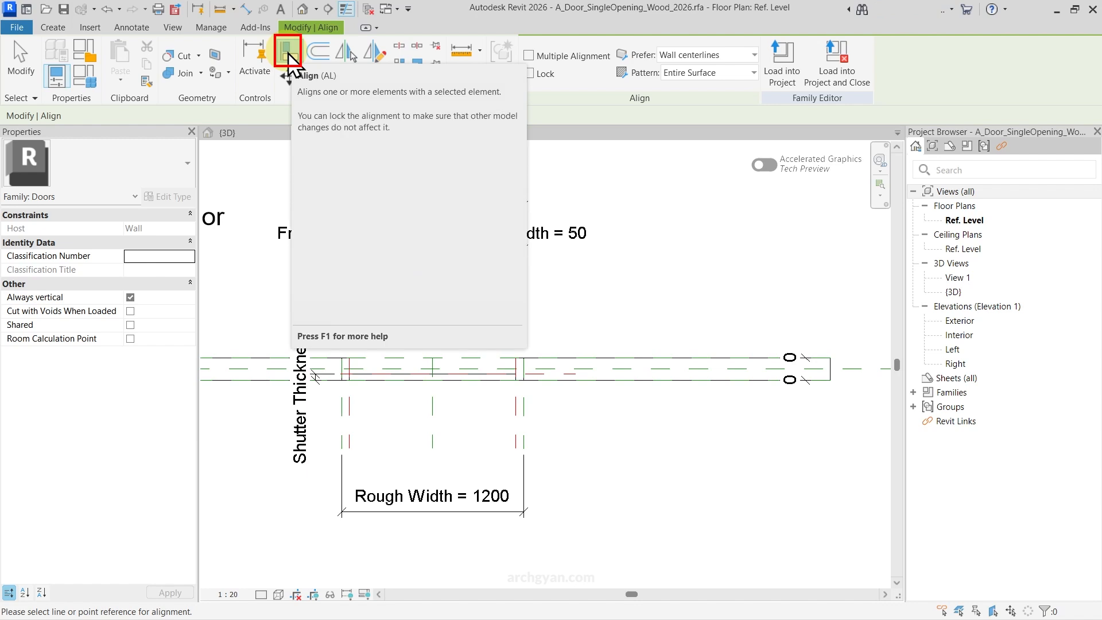
scroll(542, 414, up, 5)
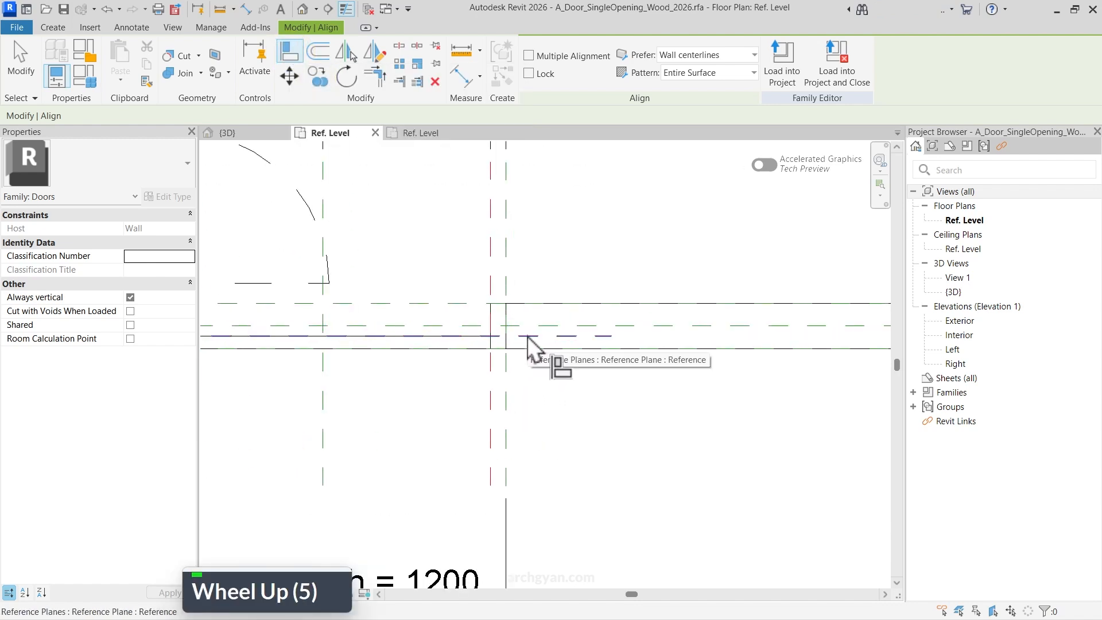
middle_drag(311, 303, 442, 382)
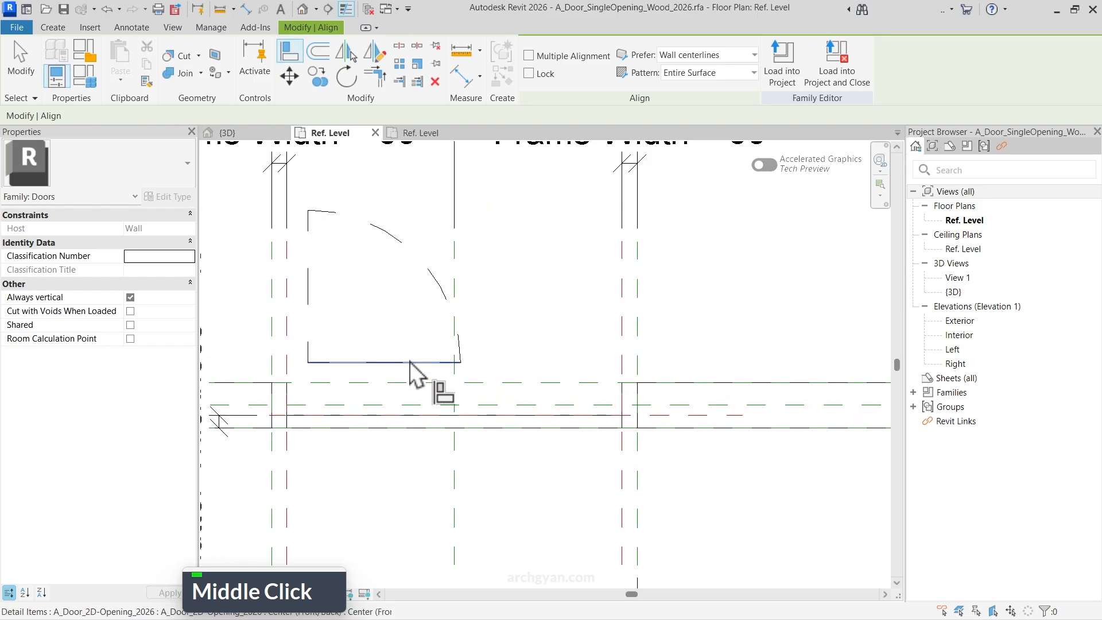
click(660, 415)
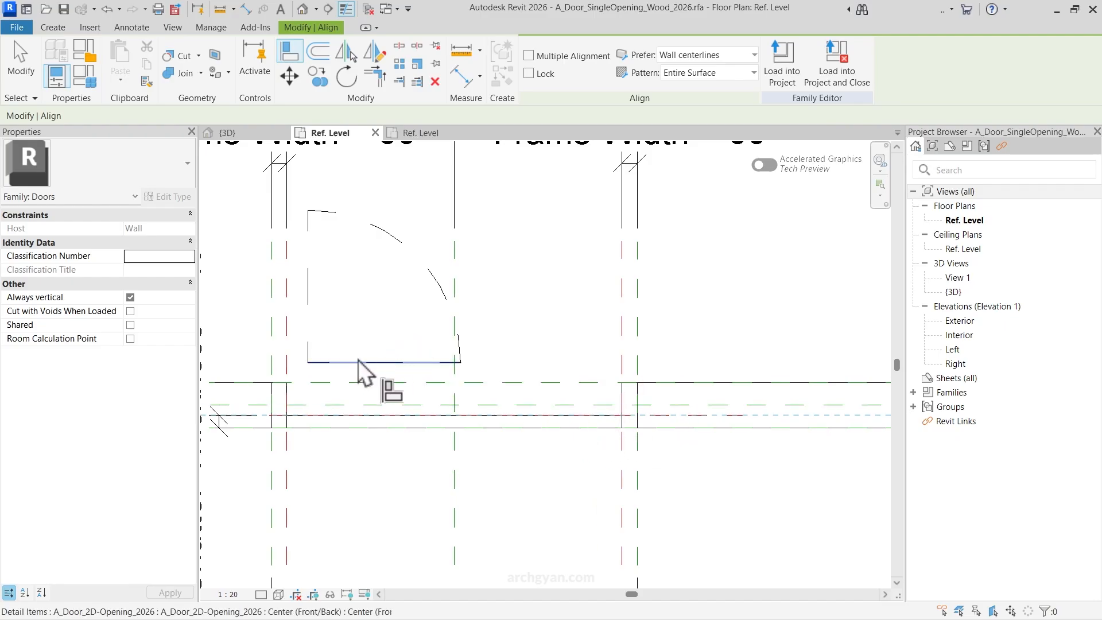
click(387, 362)
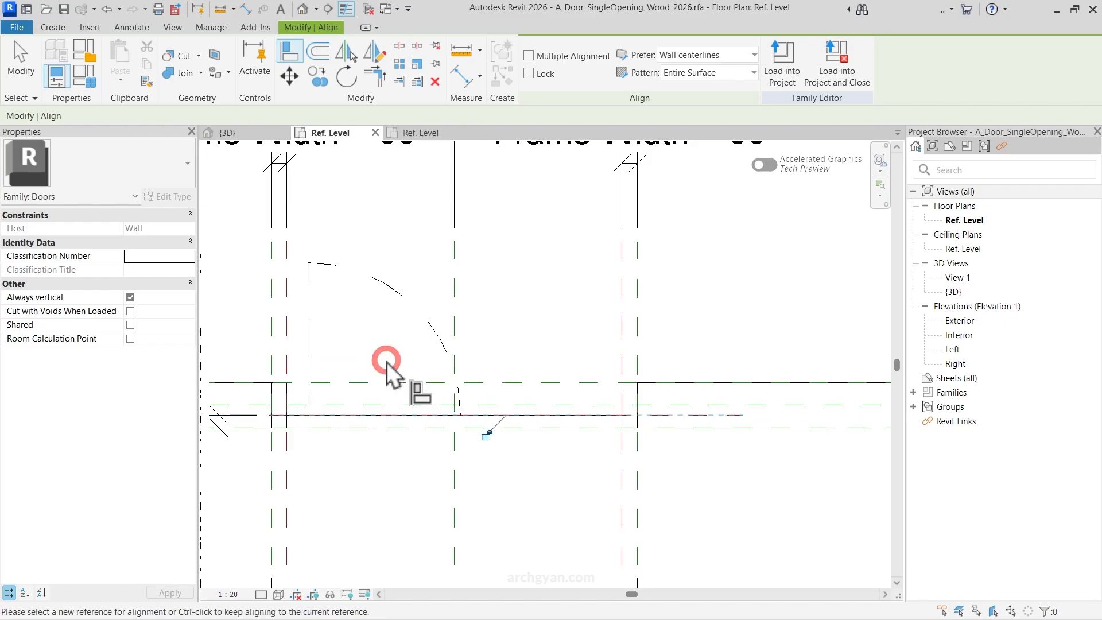
click(486, 437)
- Align the swing symbol's vertical edge to the inner reference plane of the left frame and lock the alignment
scroll(554, 499, down, 2)
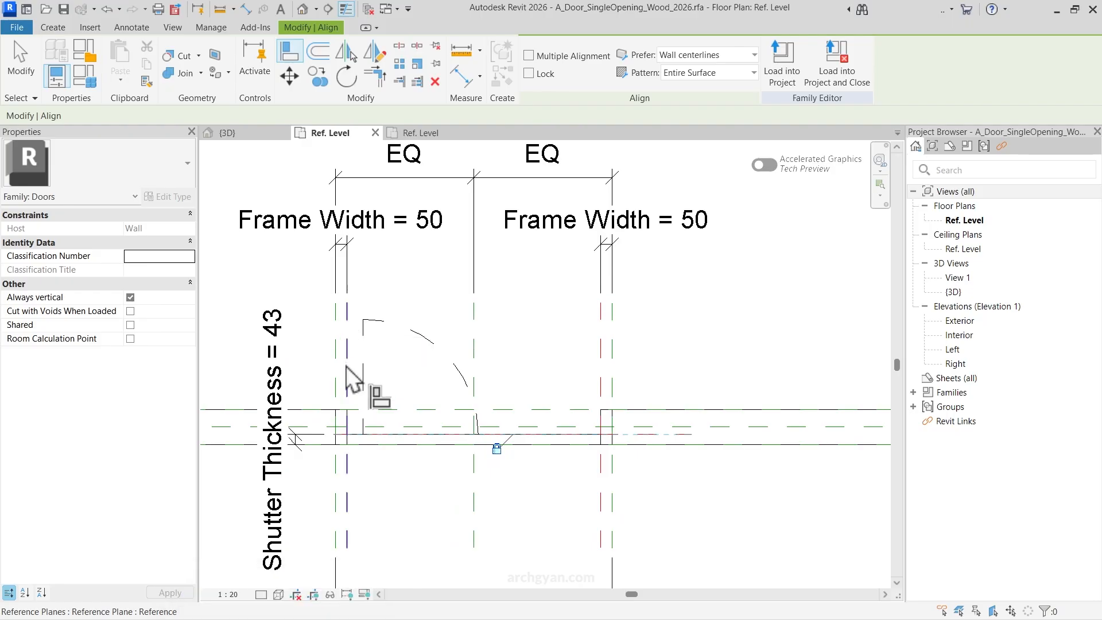
scroll(353, 385, up, 4)
click(340, 349)
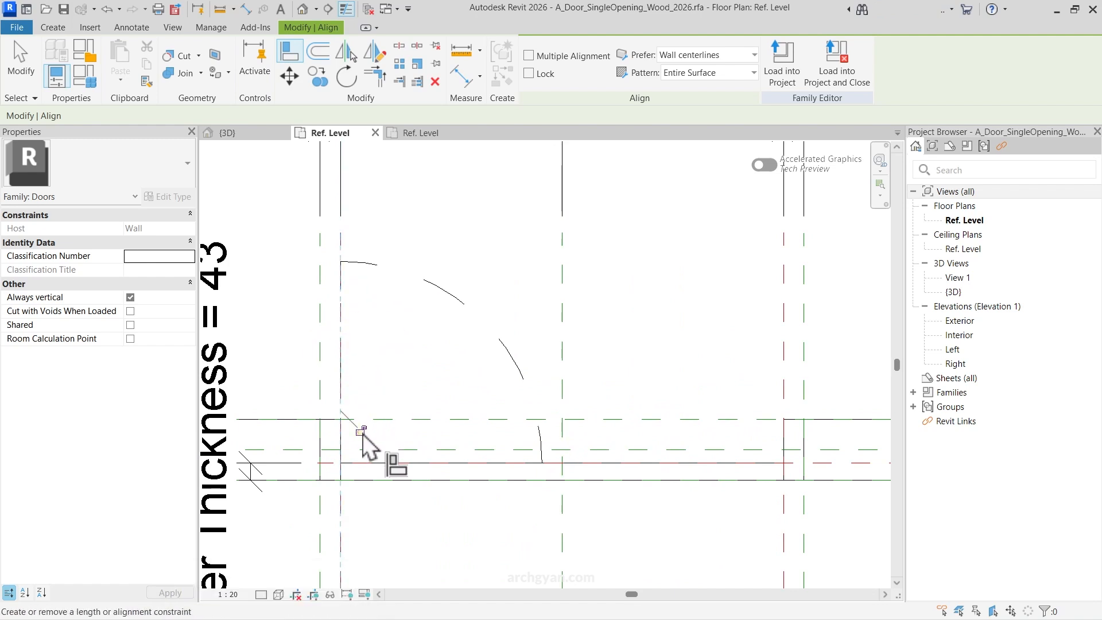
scroll(359, 456, down, 5)
key(Escape)
key(Escape)
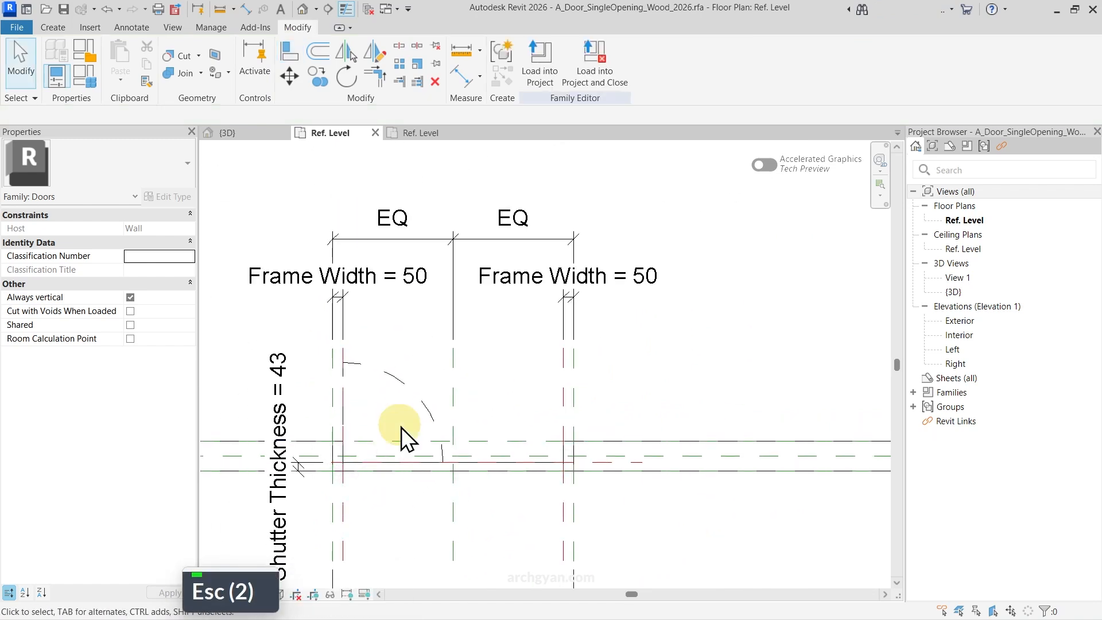
key(Escape)
- Associate the swing symbol's Width type parameter with the door family's Width parameter
click(381, 374)
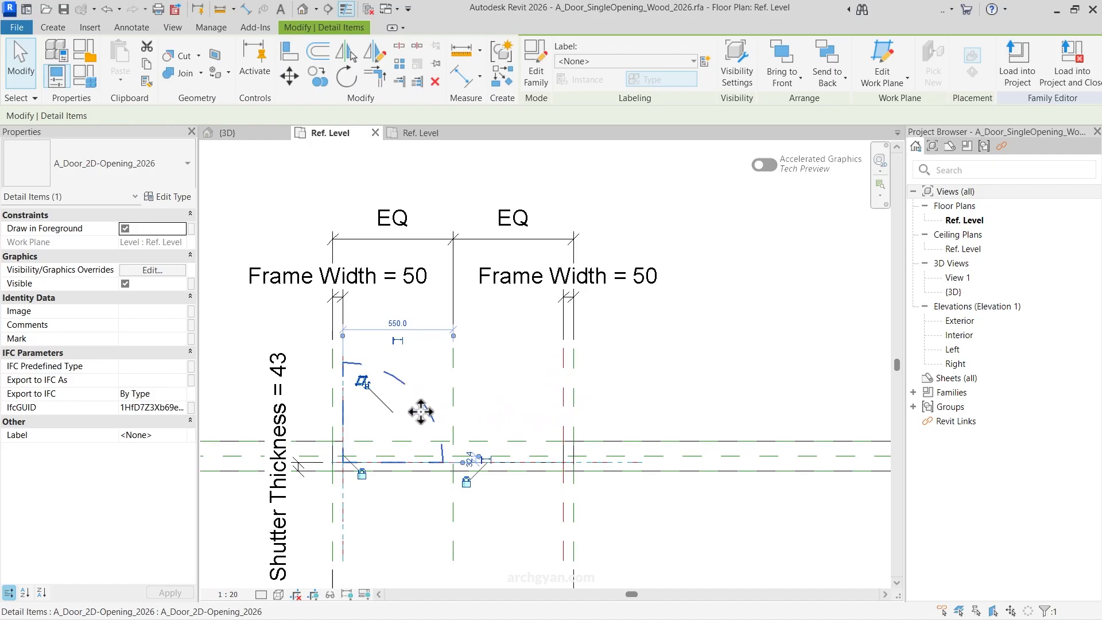
click(163, 197)
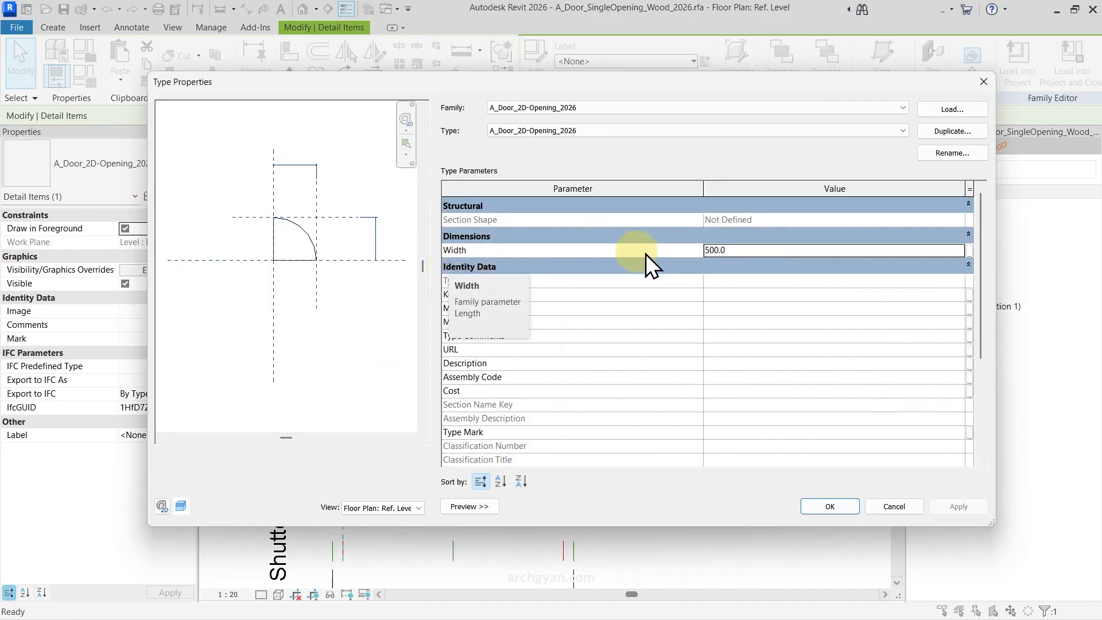
click(740, 249)
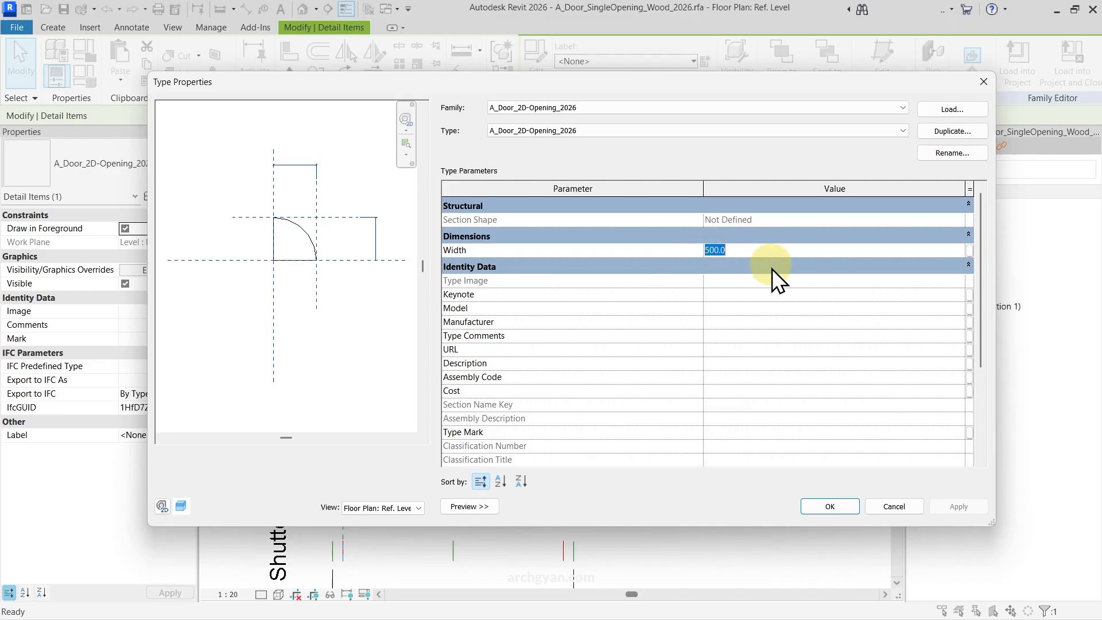
drag(401, 92, 550, 153)
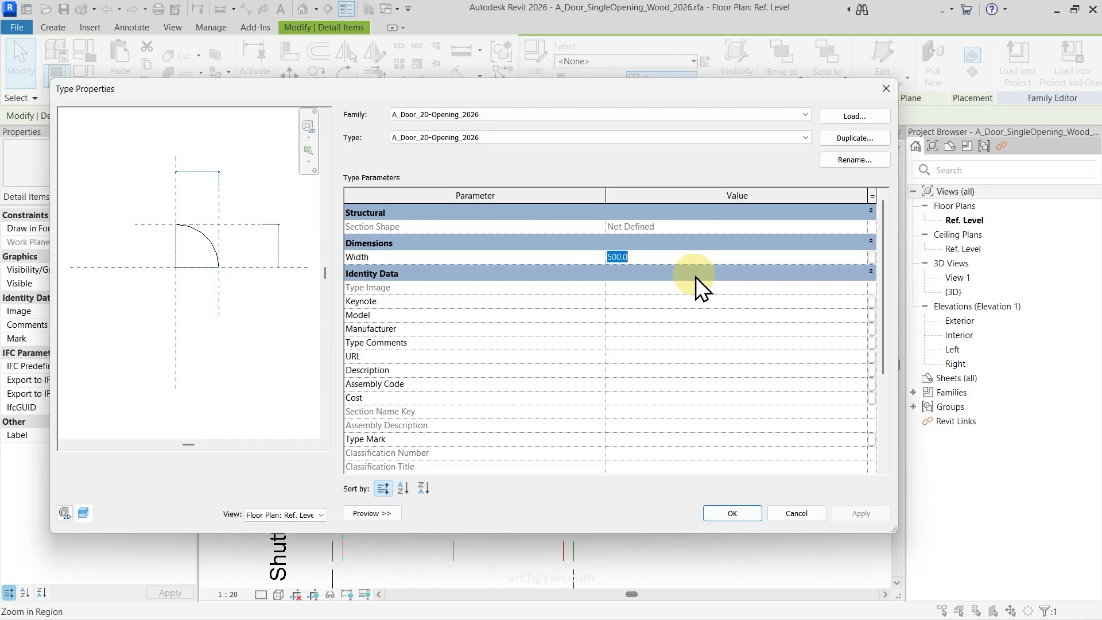
click(872, 259)
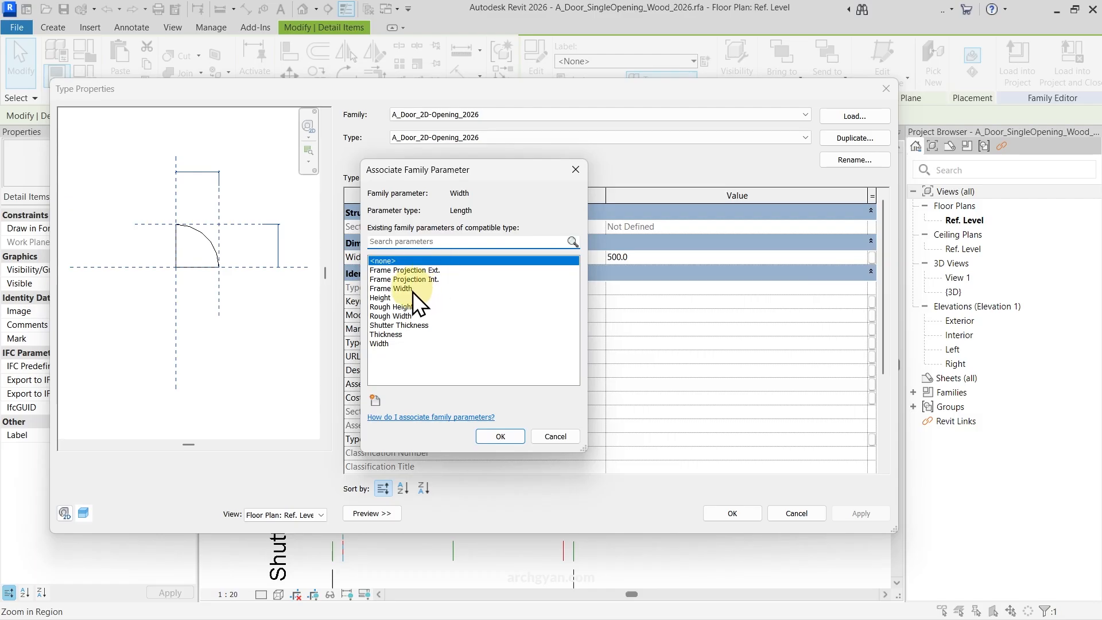
click(384, 343)
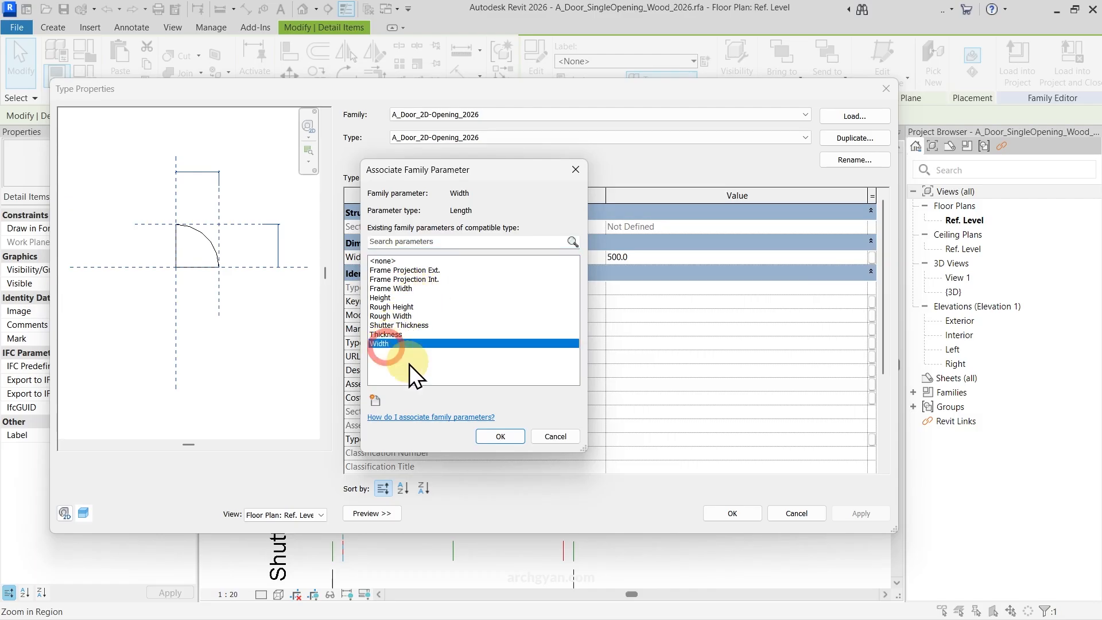
click(498, 436)
click(732, 513)
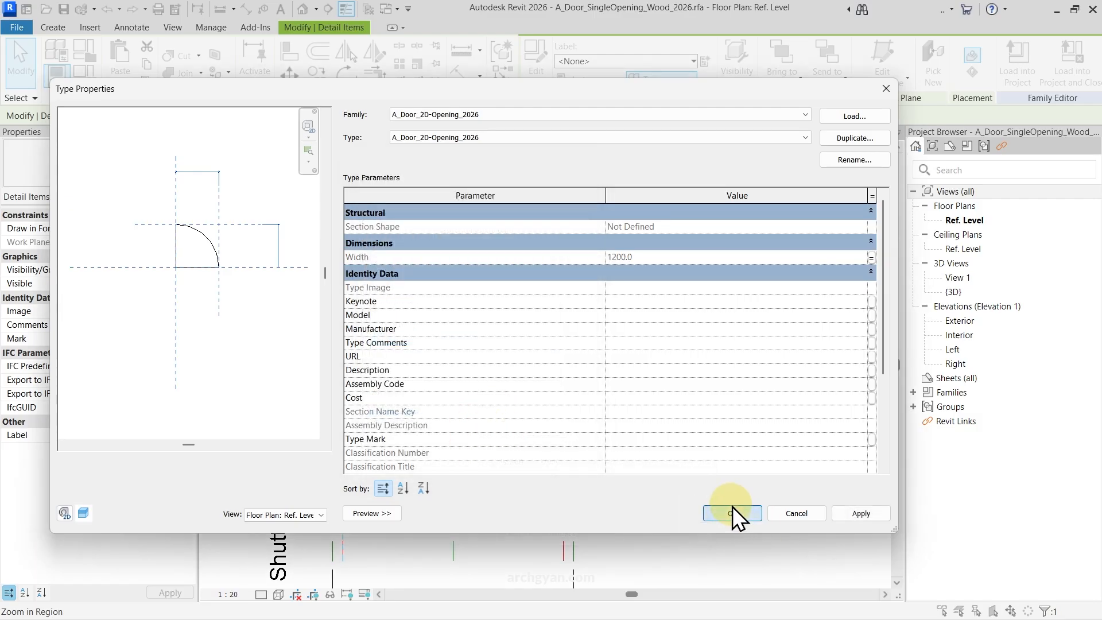
click(662, 358)
- Give the door family's Width parameter the formula Rough Width - (2*Frame Width)
scroll(643, 330, down, 2)
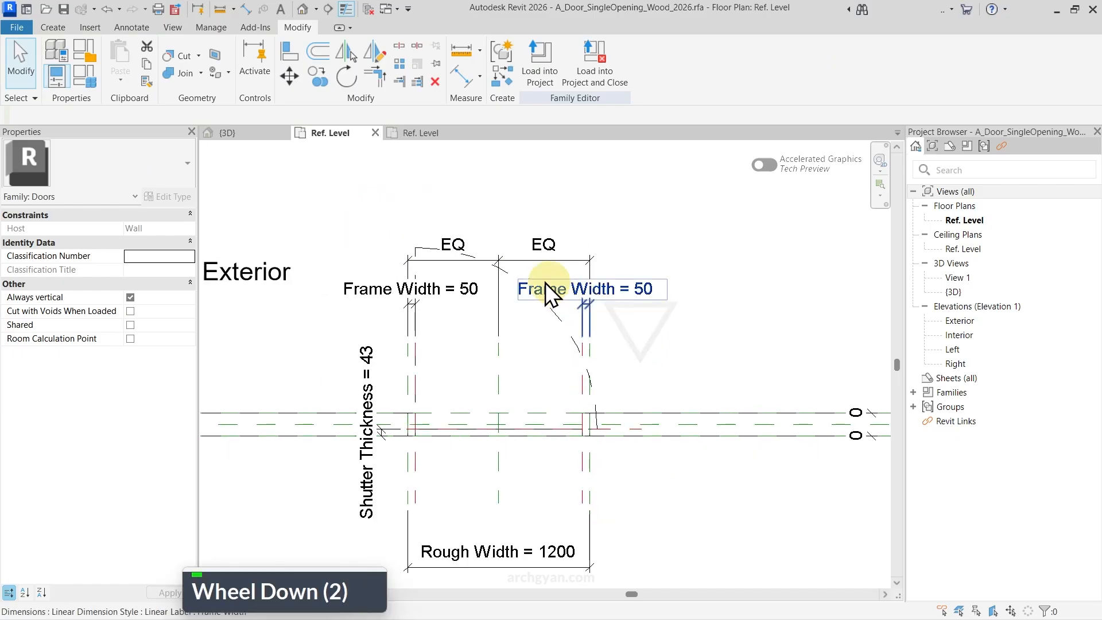
click(549, 315)
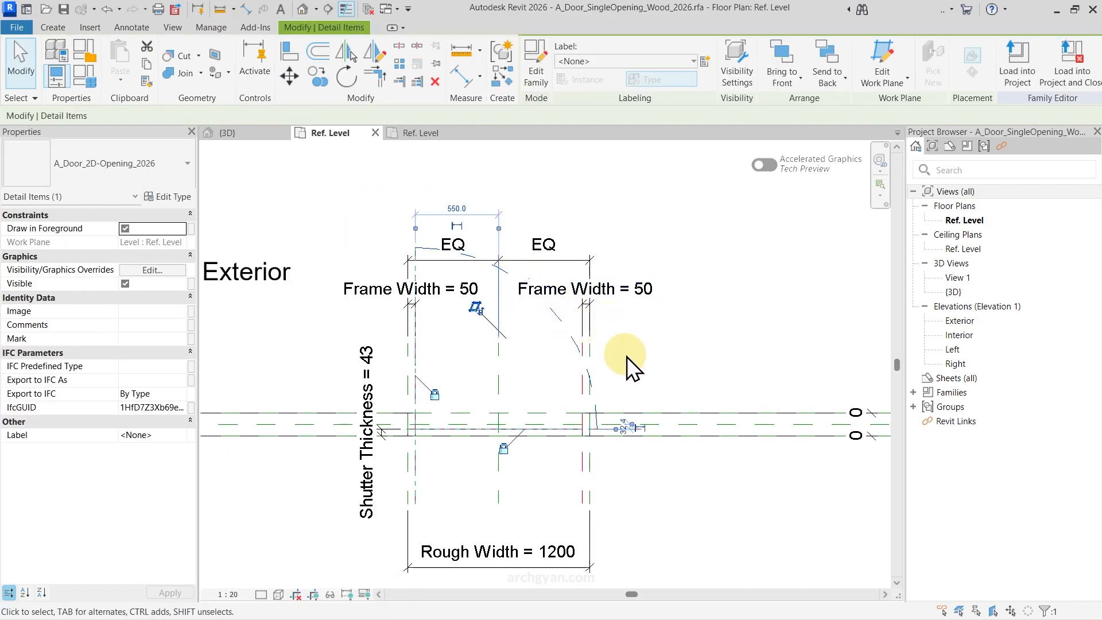
scroll(564, 432, up, 2)
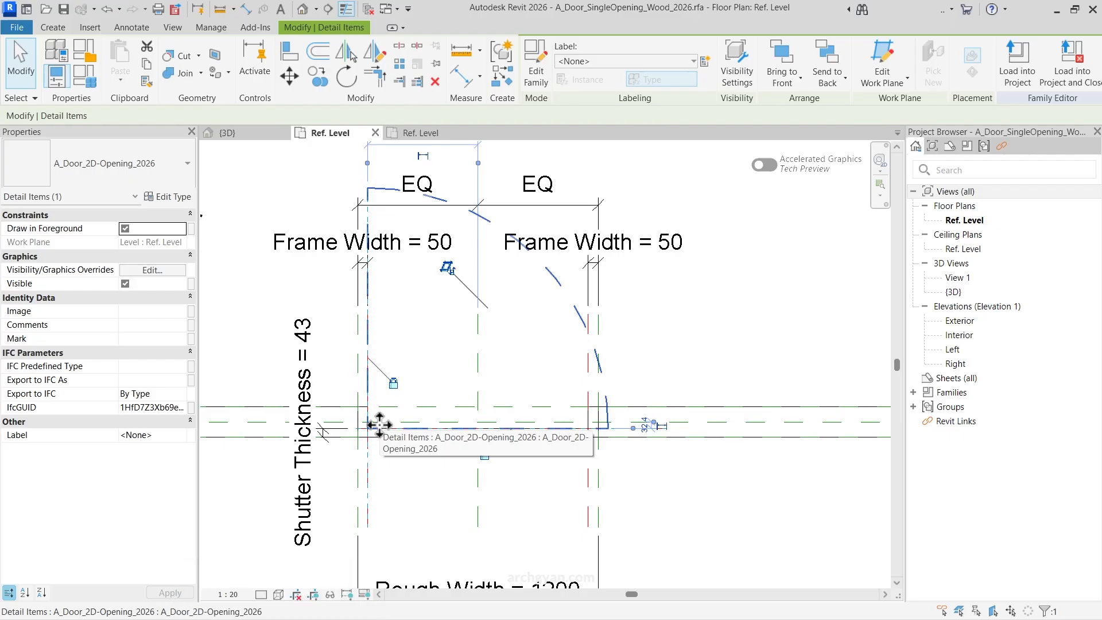
click(645, 329)
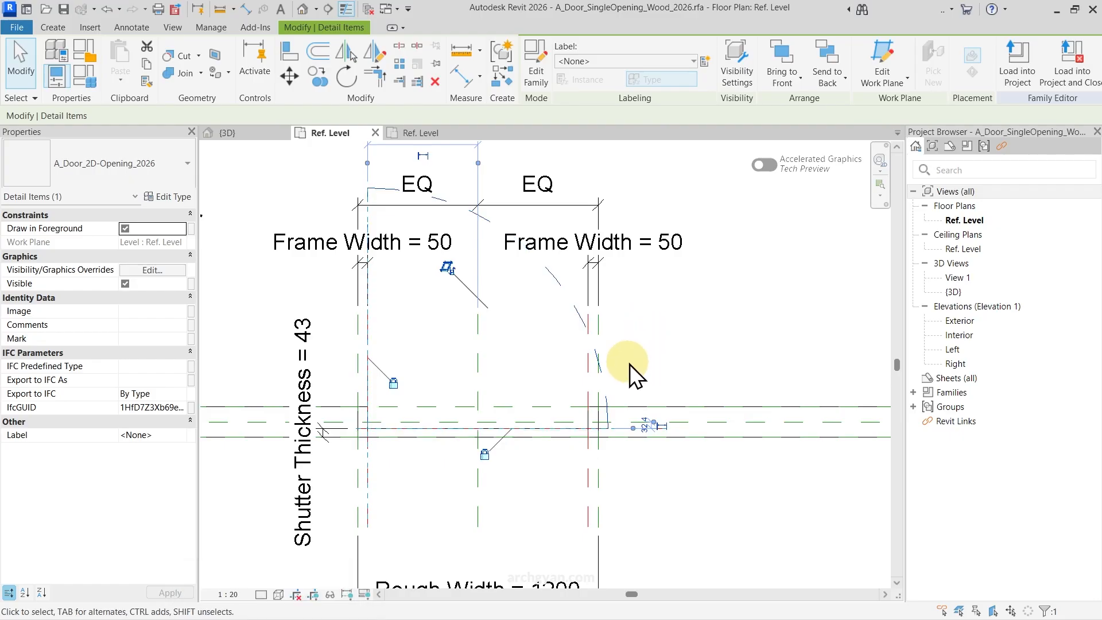
scroll(416, 419, up, 5)
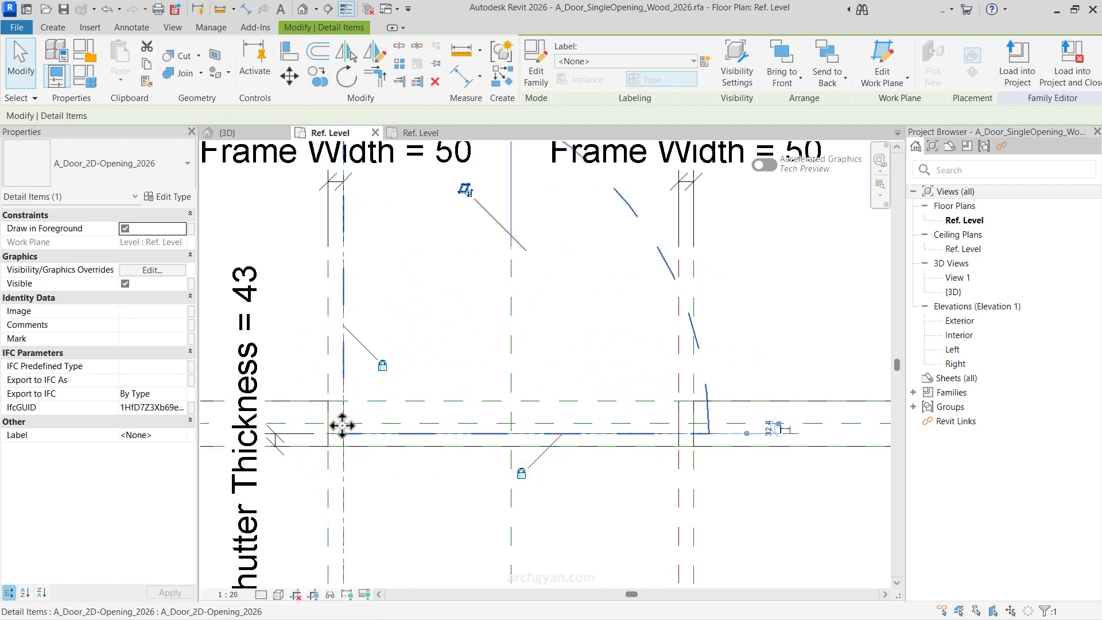
click(83, 79)
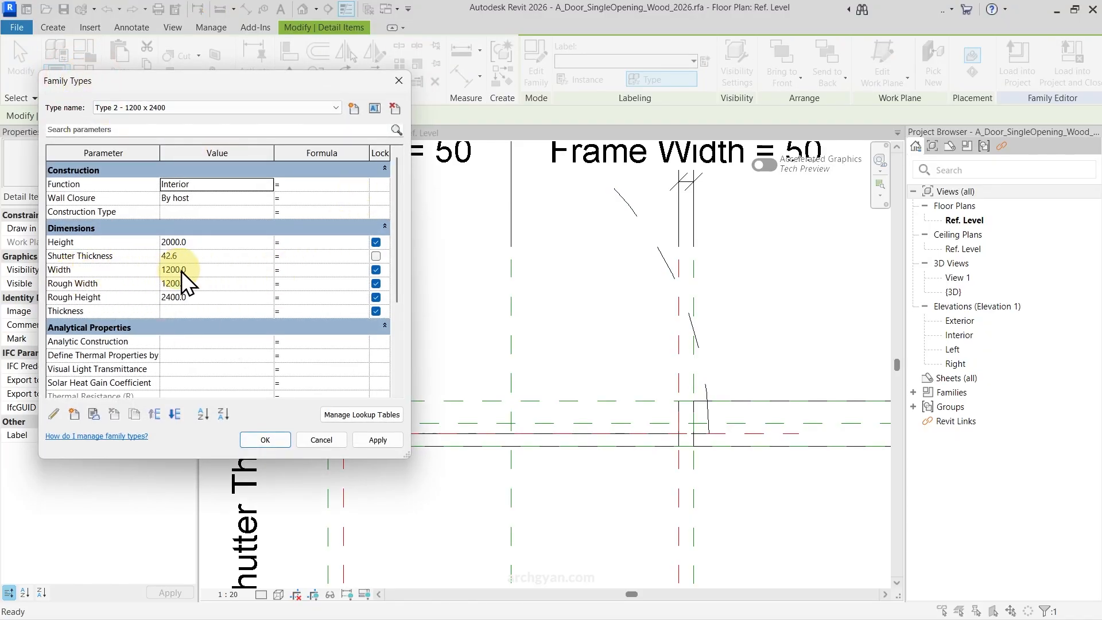
click(297, 269)
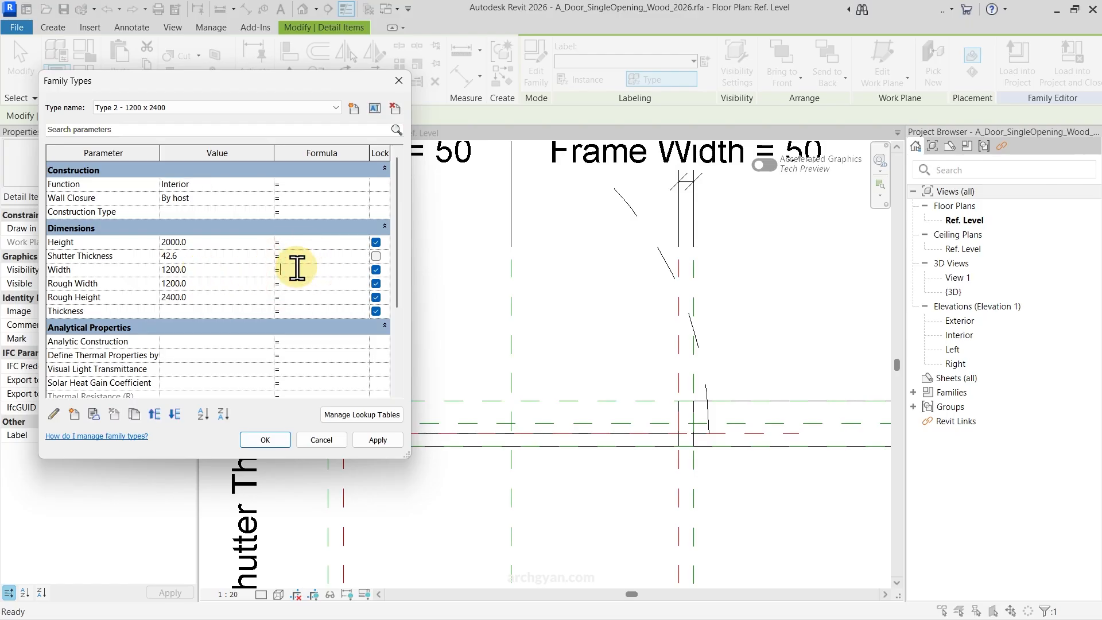
text(Rough)
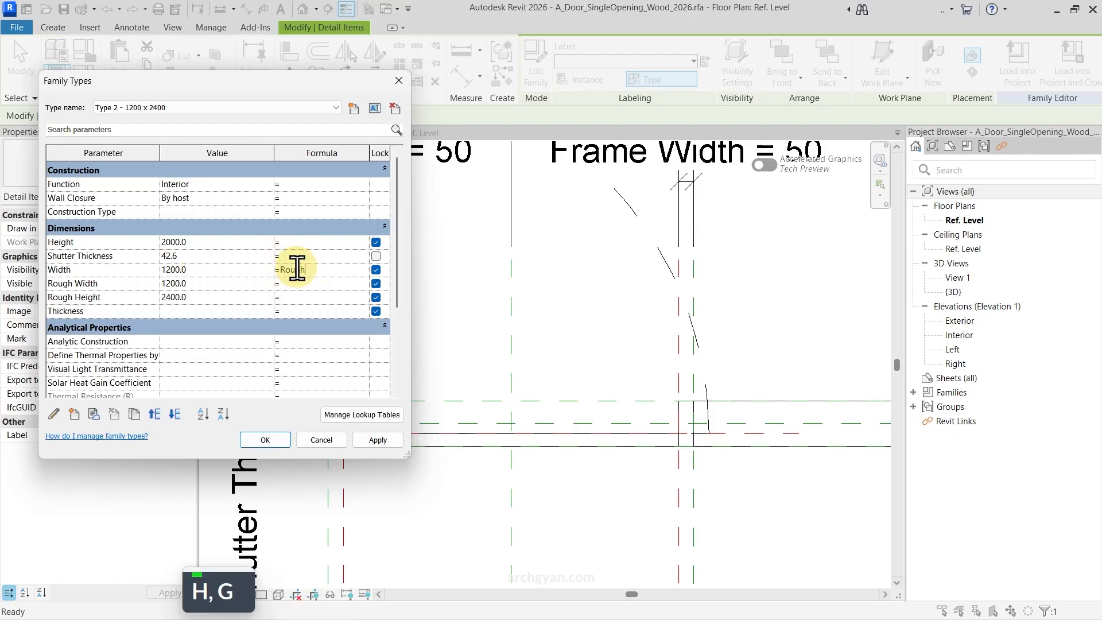
text( Width - (2)
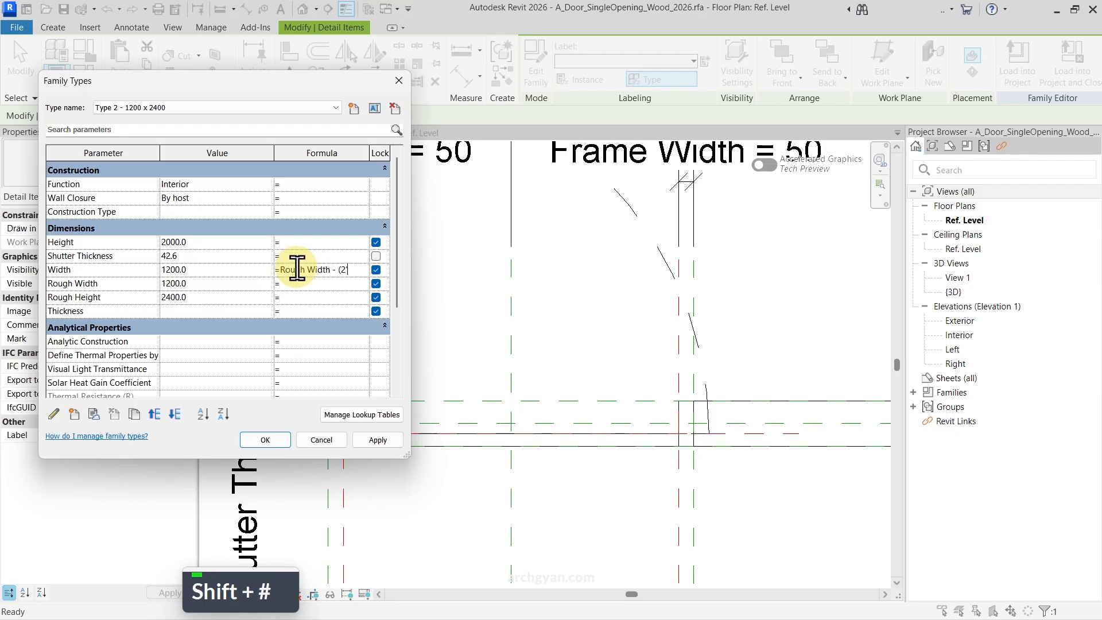
key(BackSpace)
key(shift)
key(shift)
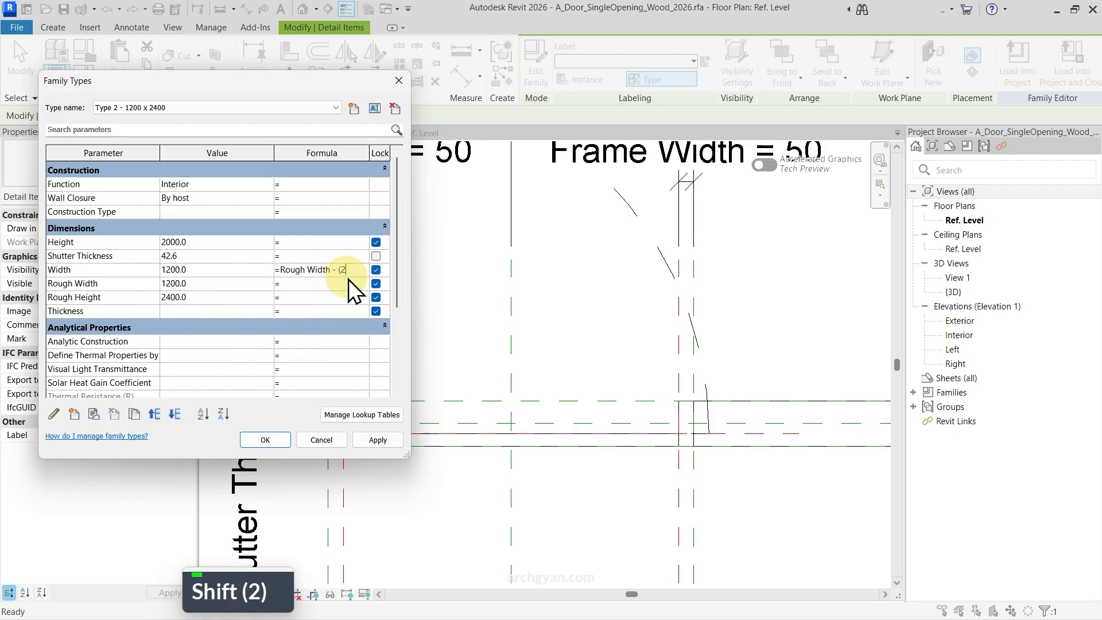
text(*)
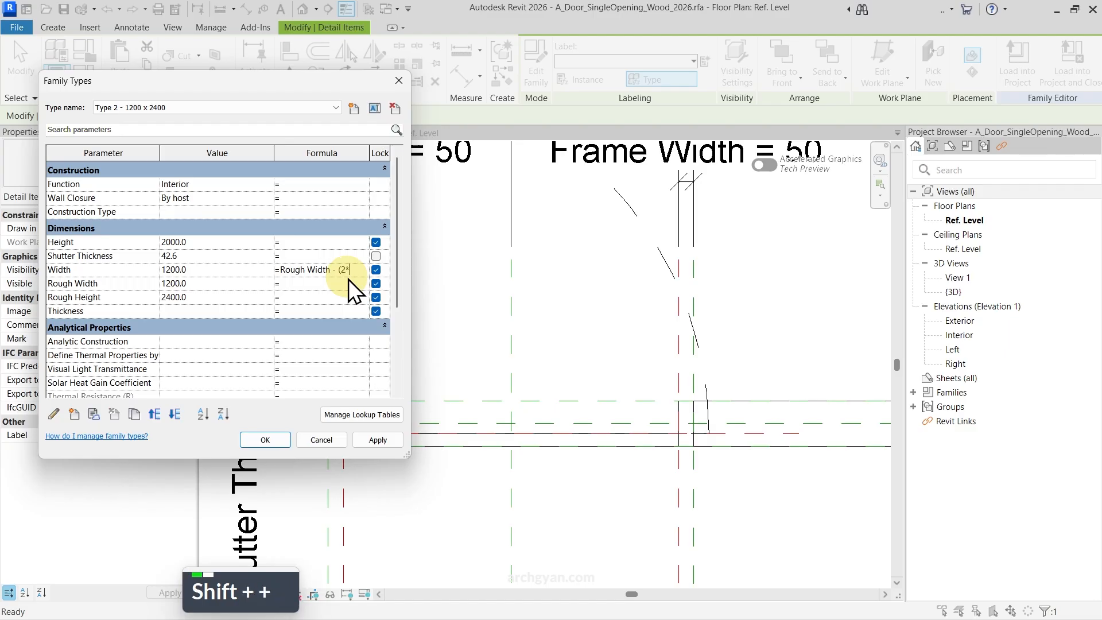
scroll(272, 332, down, 4)
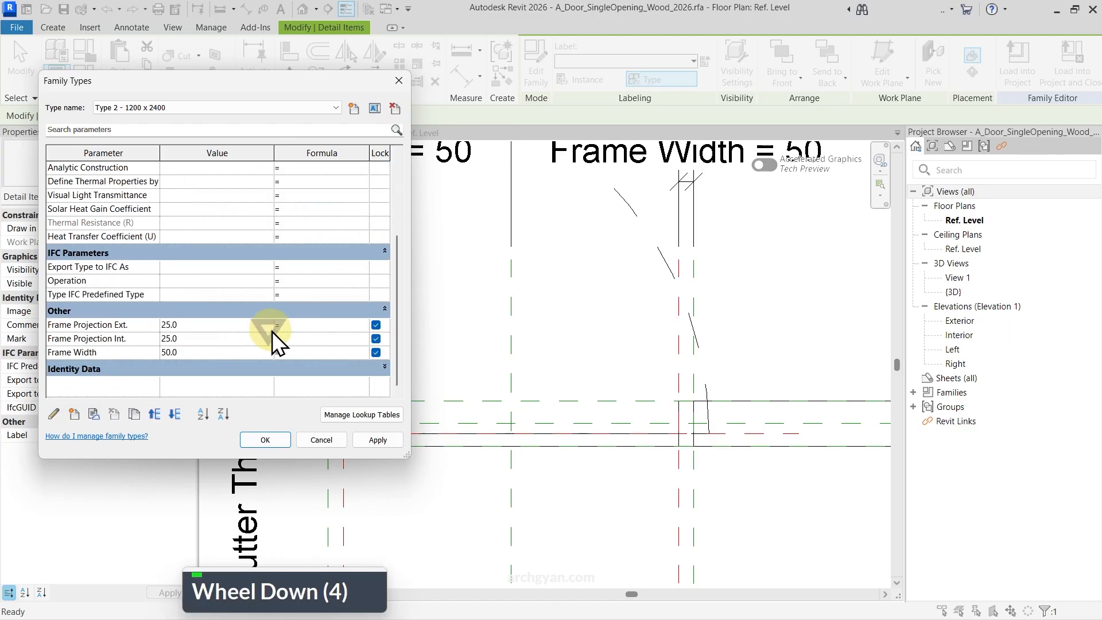
scroll(241, 333, up, 5)
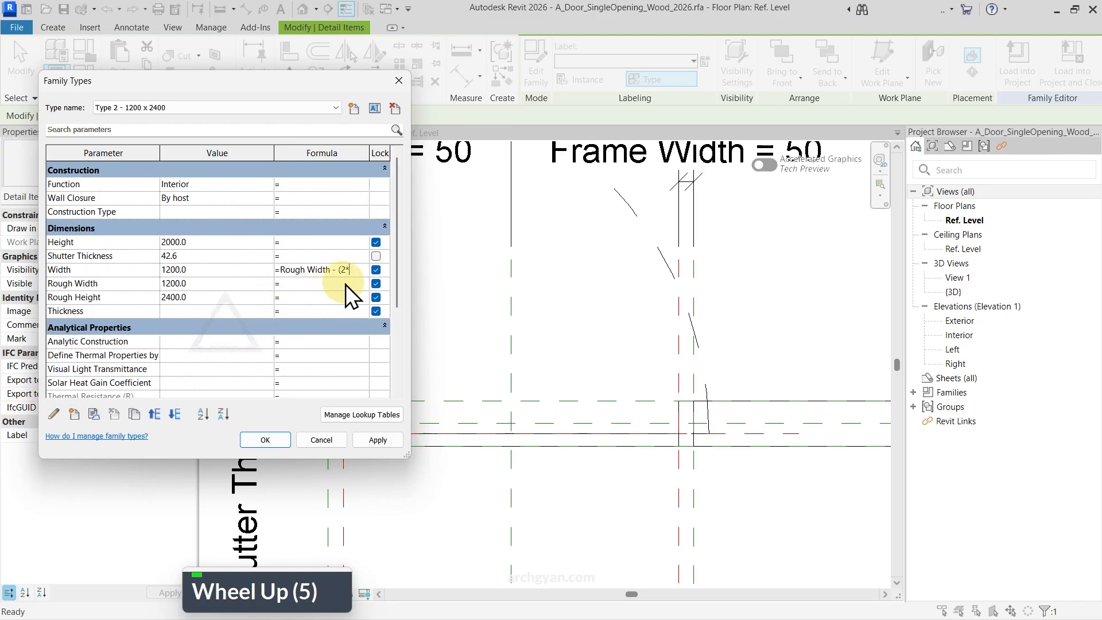
text(Fra)
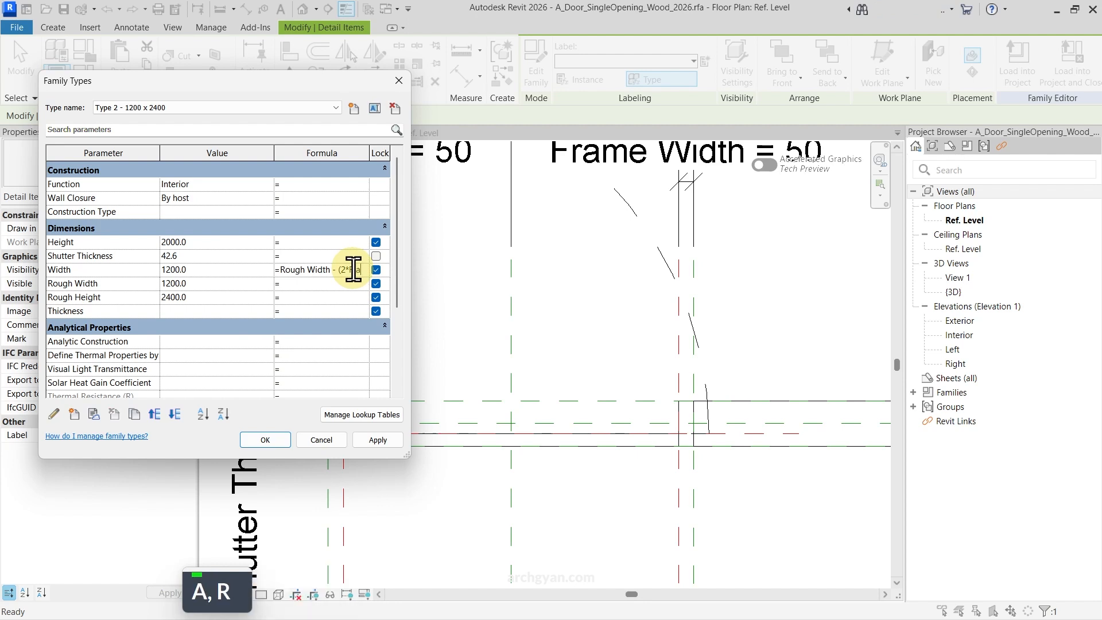
text(me Width))
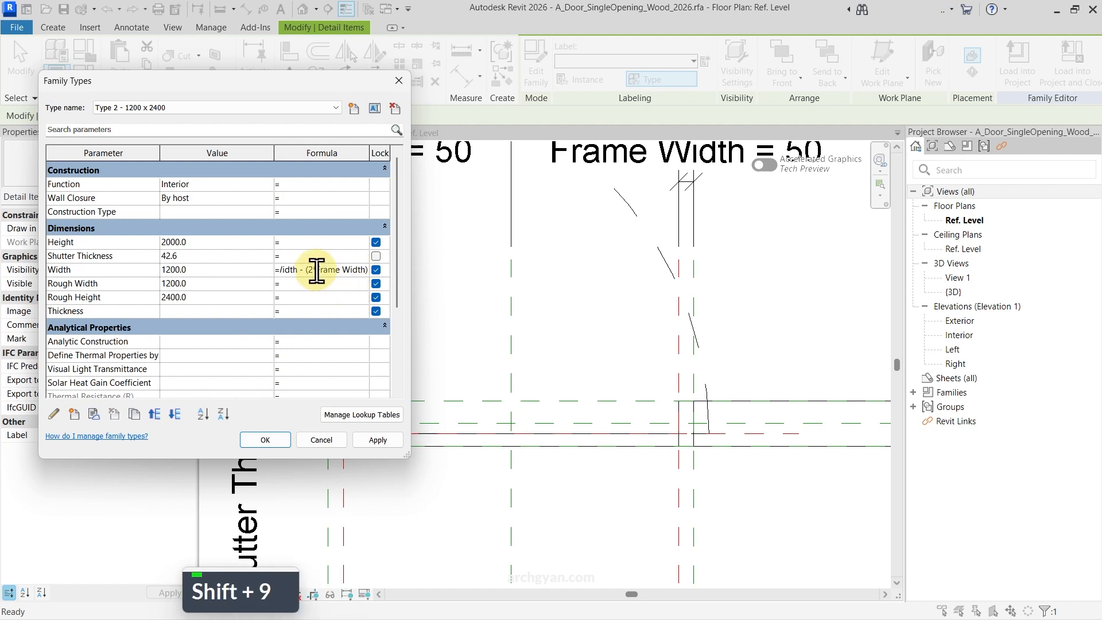
scroll(332, 302, down, 5)
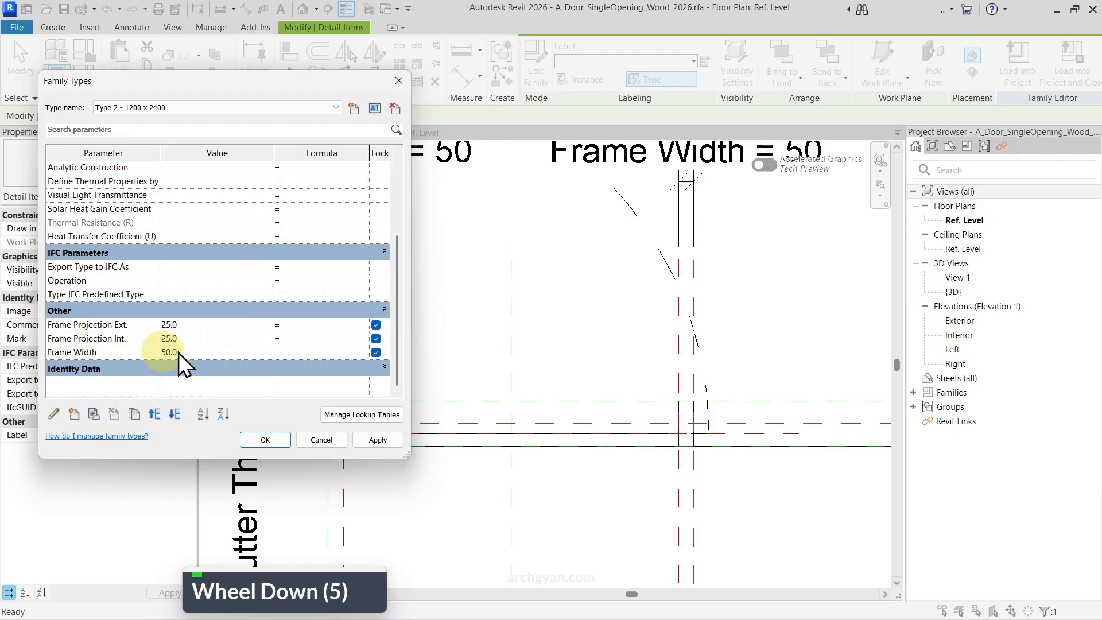
scroll(319, 291, up, 4)
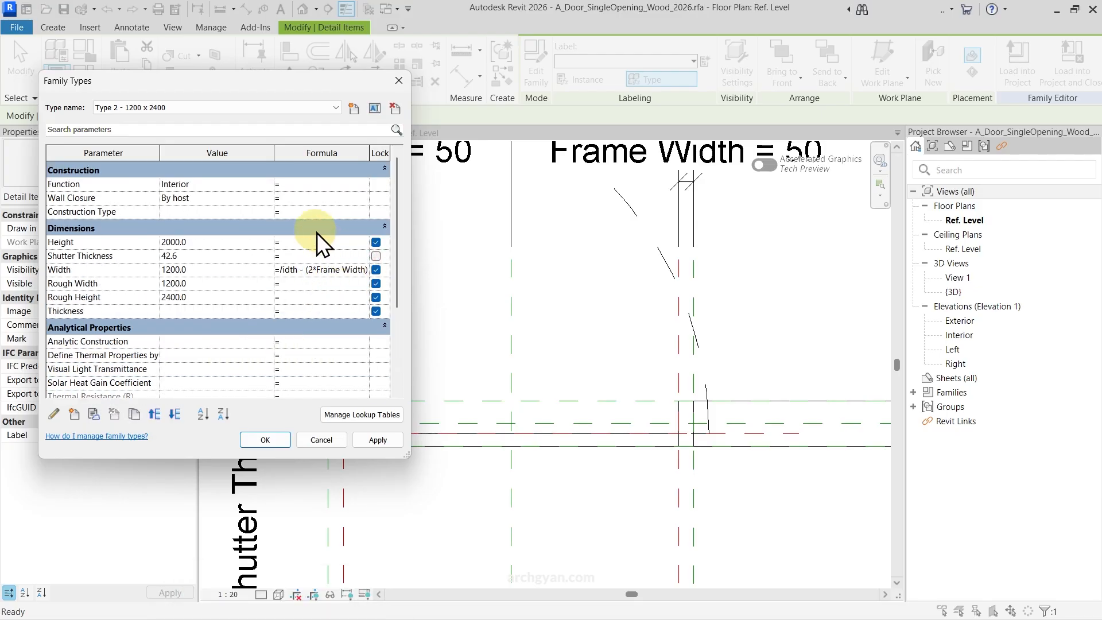
- Try to confirm the Width formula with the parameter name written in lower case as Frame width
key(BackSpace)
text(w)
key(Return)
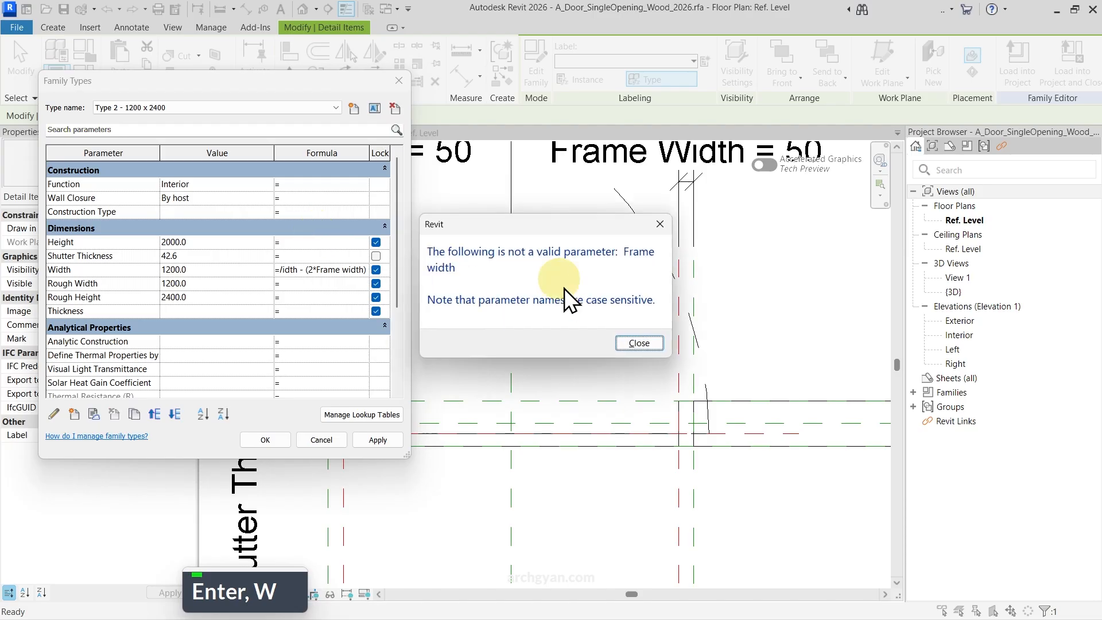
click(628, 346)
click(351, 270)
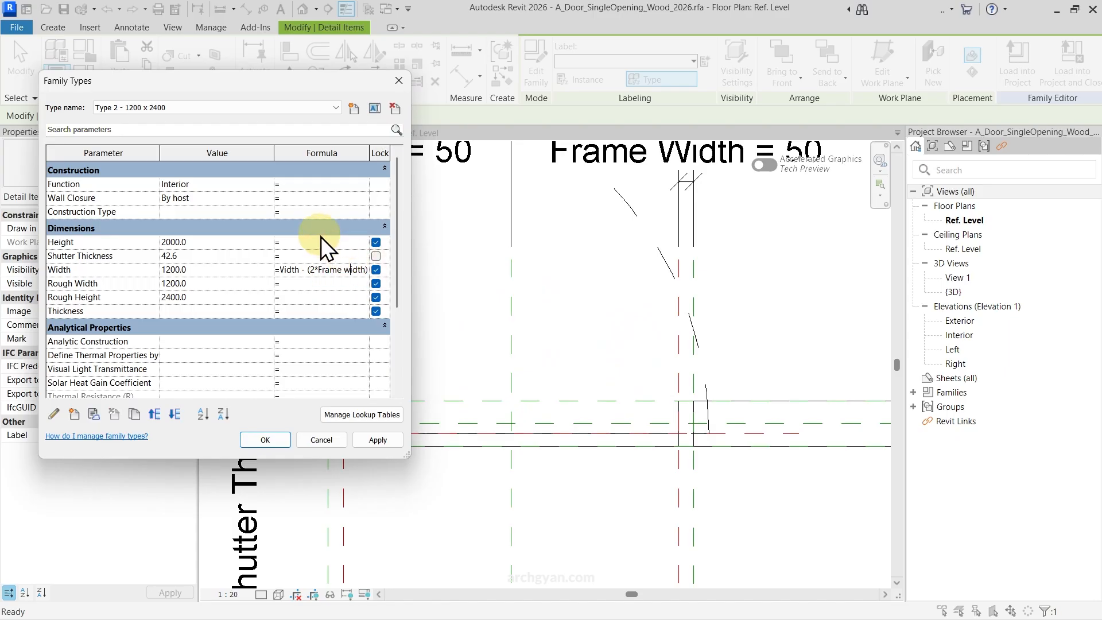
- Correct the Width formula to Rough Width - (2*Frame Width), with a capital W in Frame Width, and accept the family types
key(BackSpace)
text(W)
key(Return)
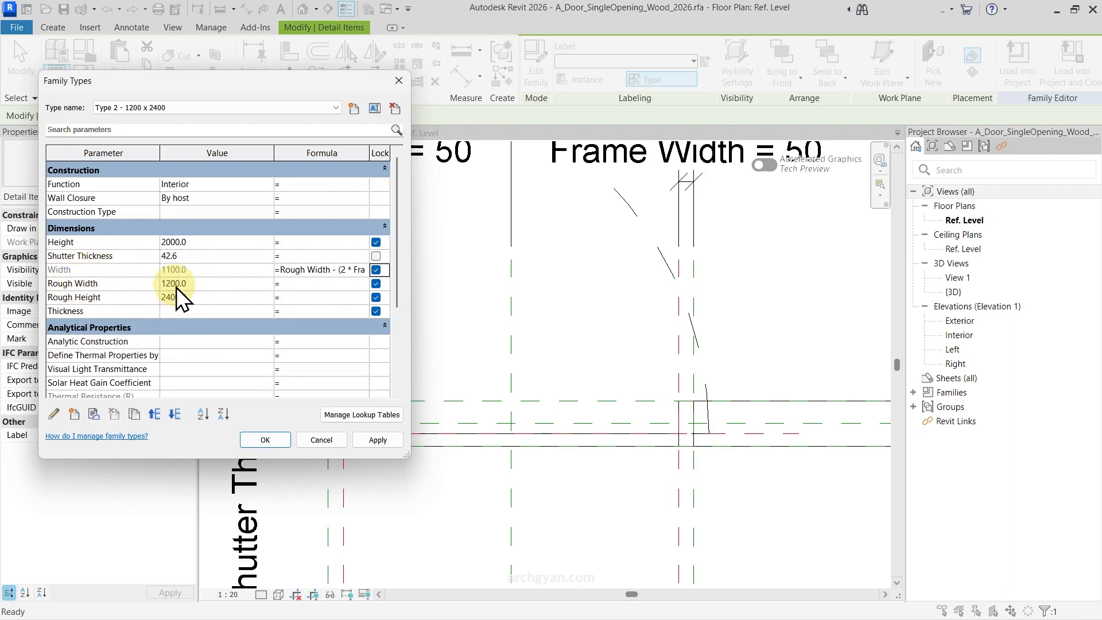
scroll(176, 287, down, 5)
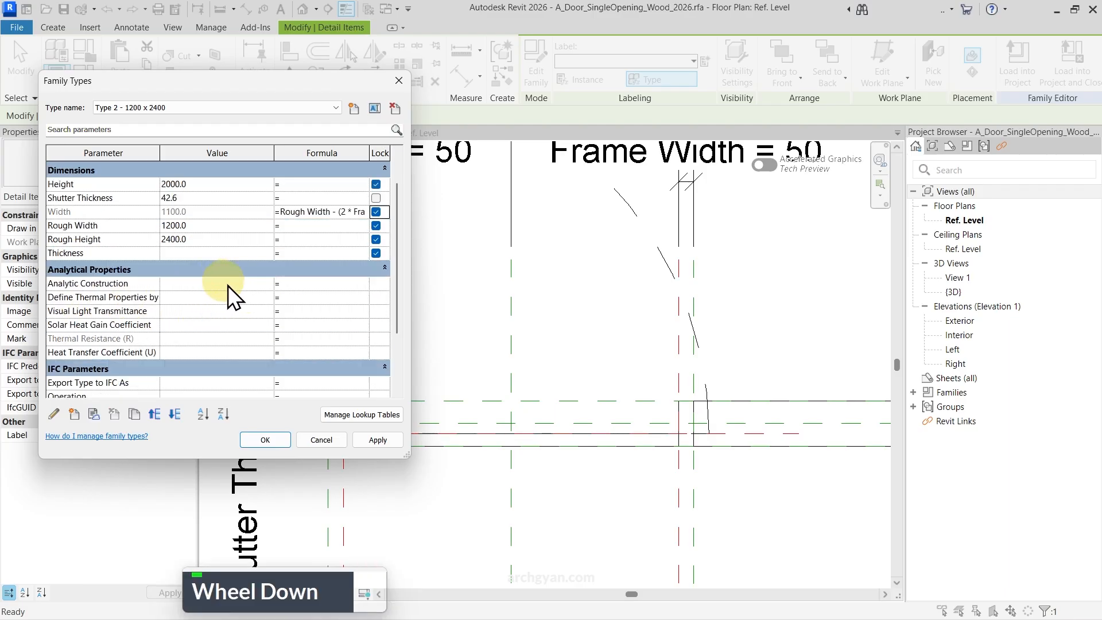
click(276, 438)
key(Escape)
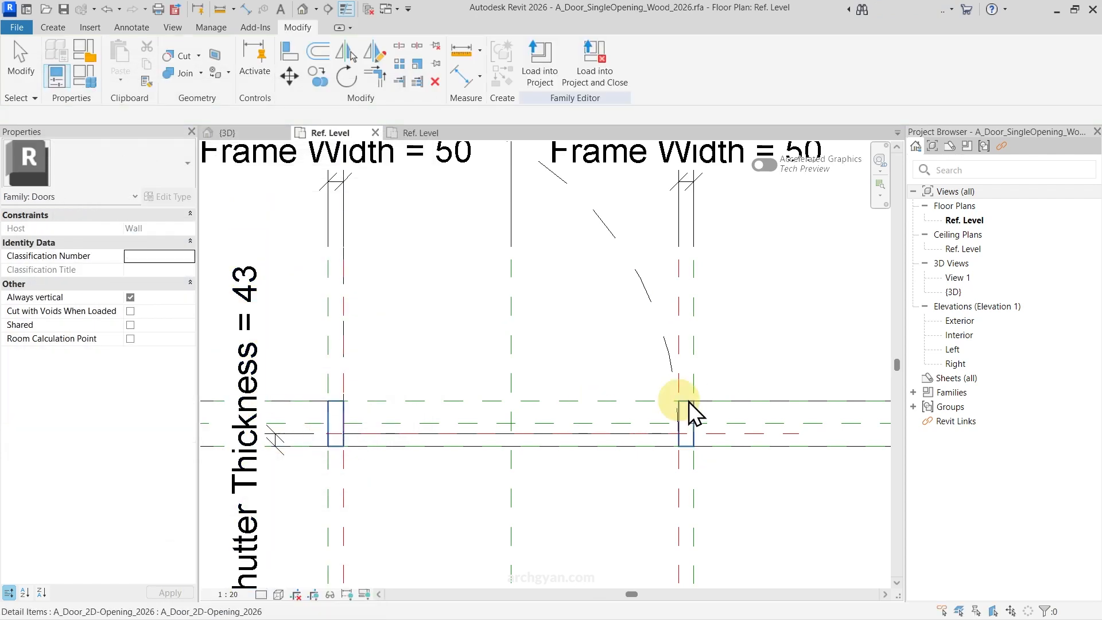
- Flex the door swing by applying Type 1 - 1000 x 2100 and switching back to Type 2 - 1200 x 2400
scroll(429, 439, down, 5)
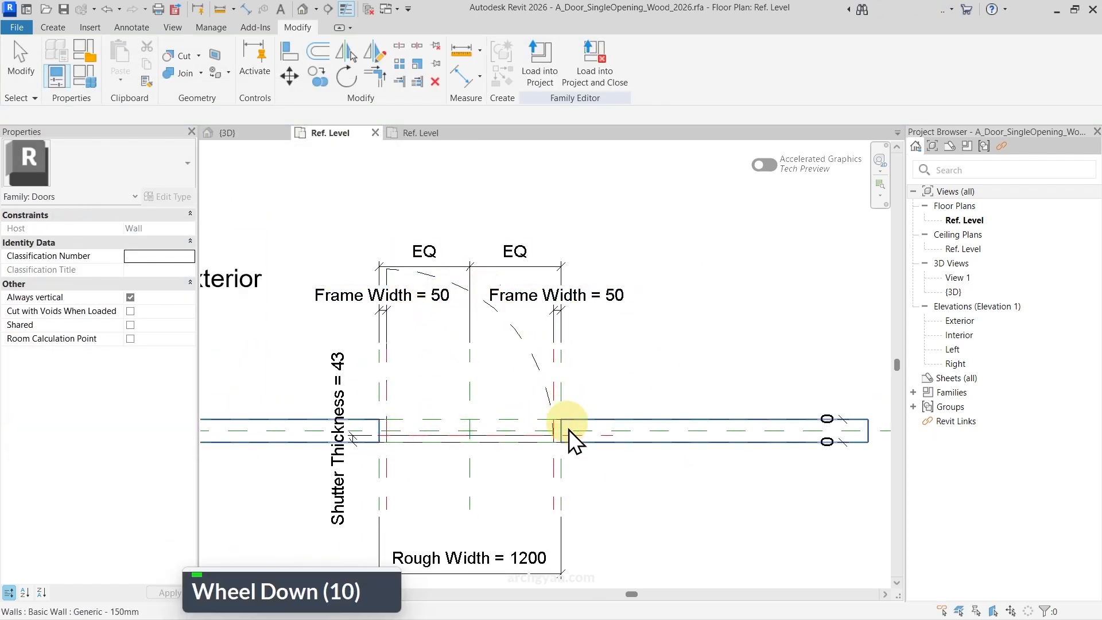
scroll(374, 446, up, 5)
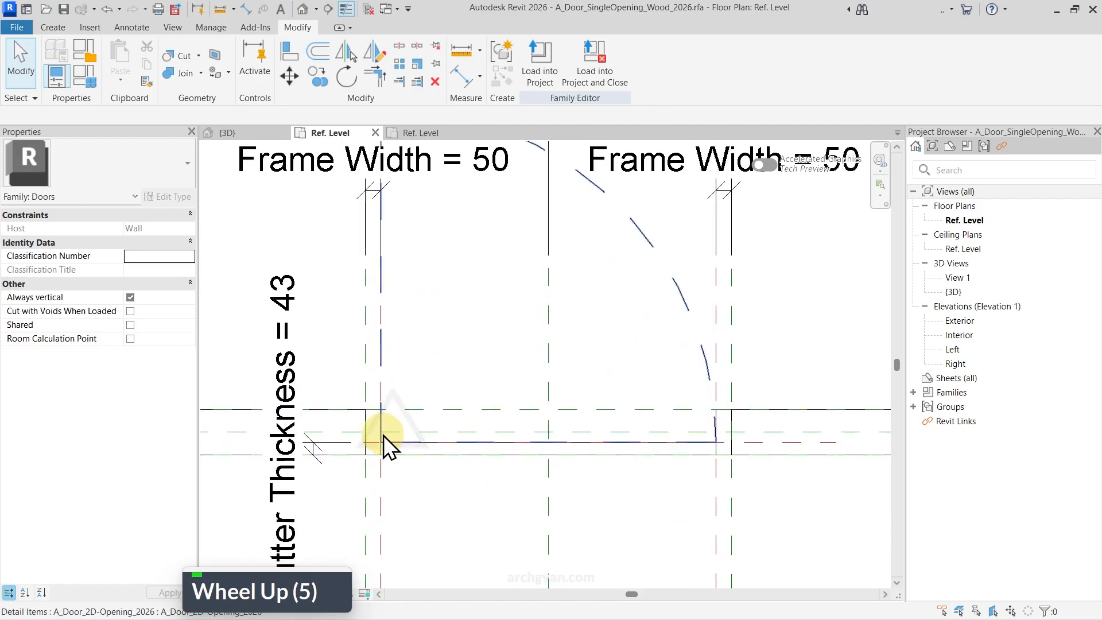
scroll(421, 443, down, 2)
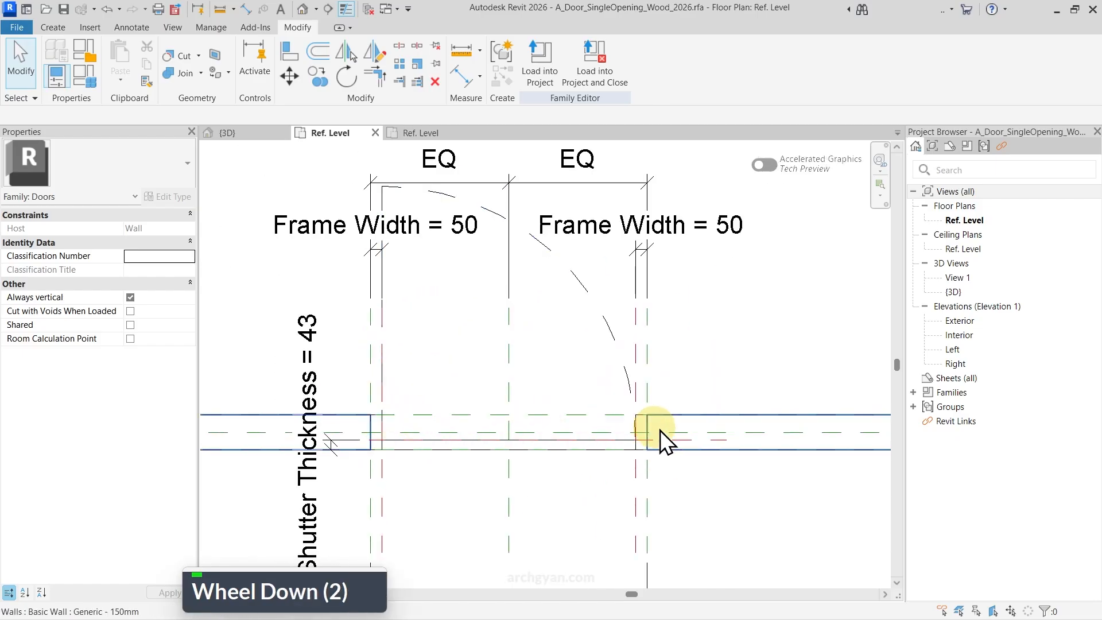
click(85, 81)
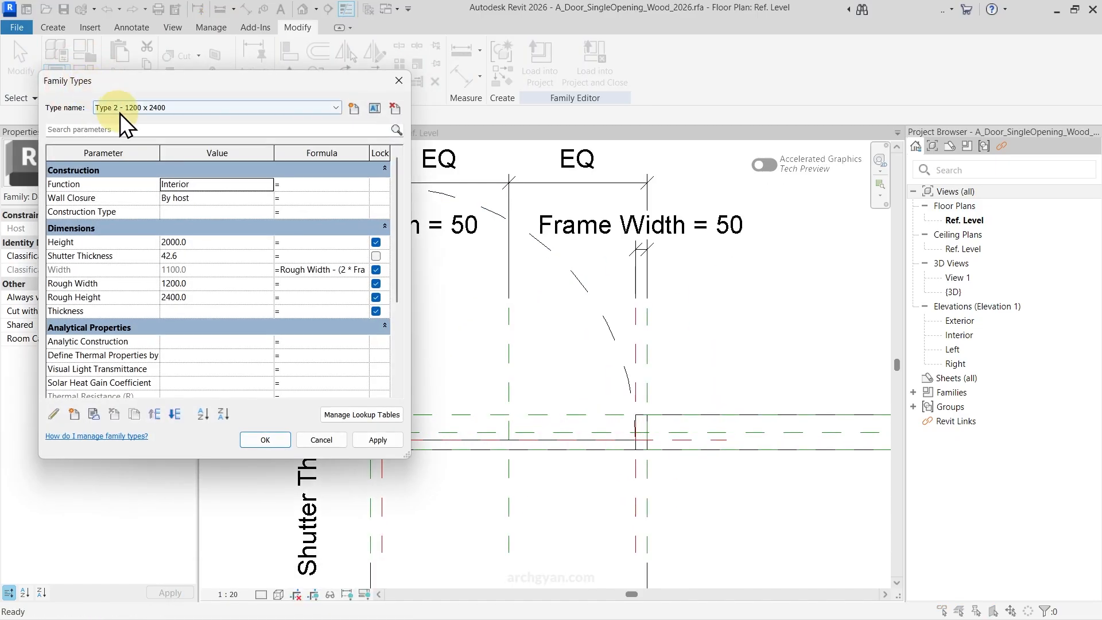
click(119, 109)
click(126, 123)
click(378, 441)
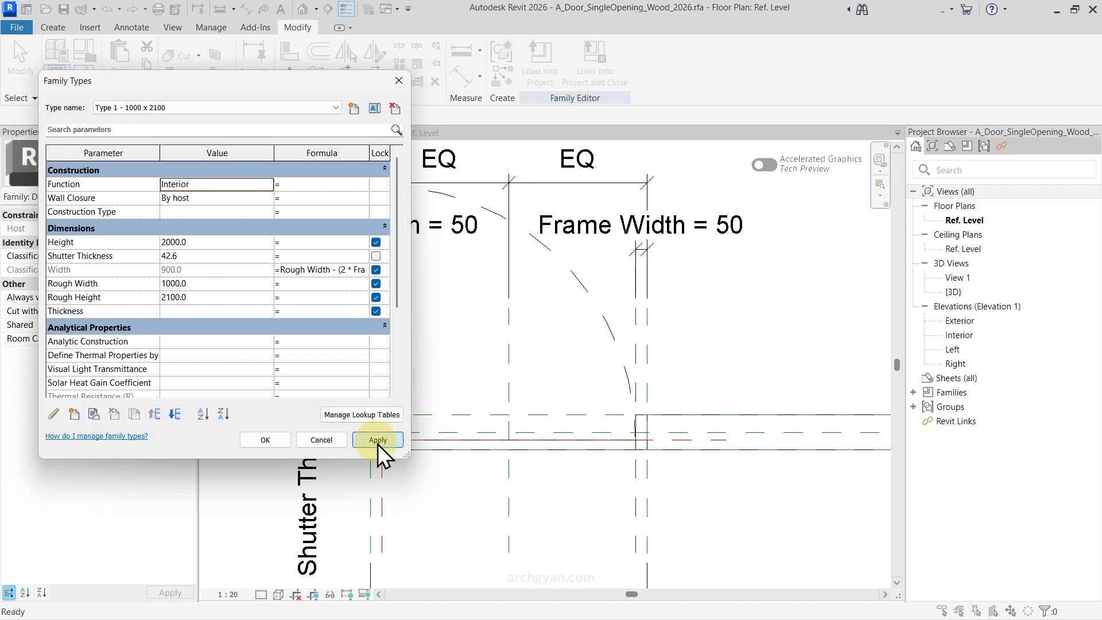
drag(273, 86, 238, 86)
click(237, 230)
click(137, 109)
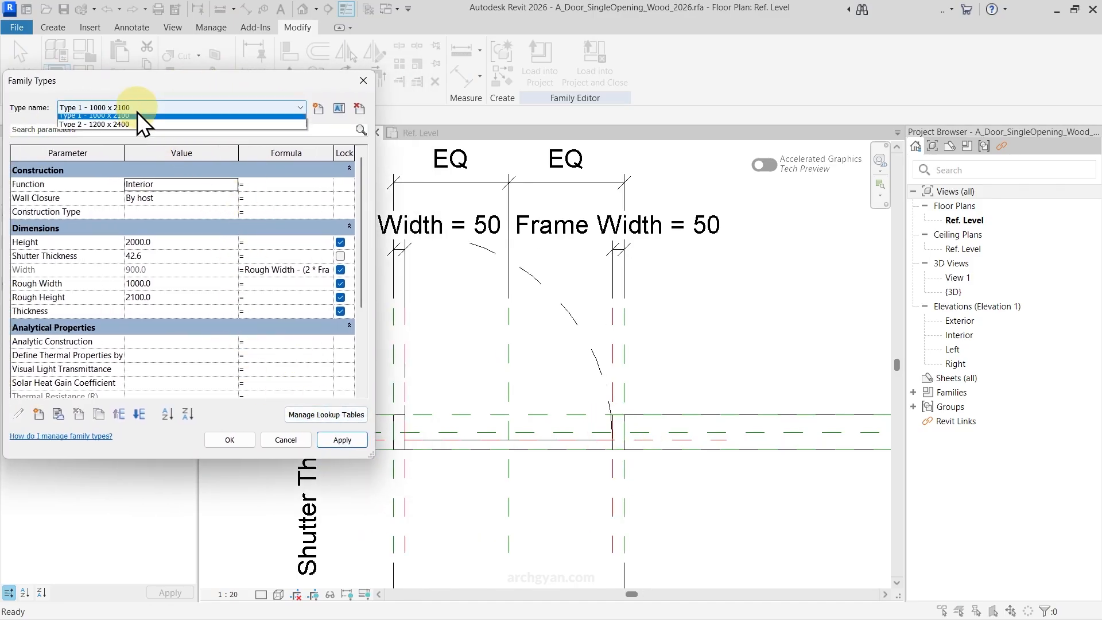
click(119, 126)
click(342, 439)
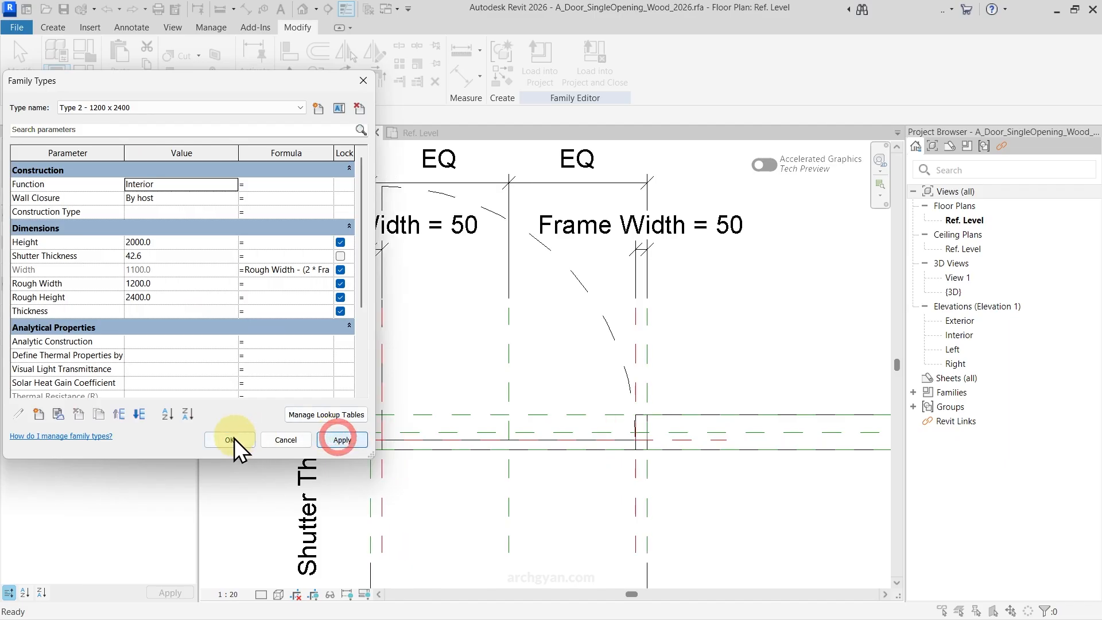
click(230, 440)
- In the A_Door_2D-Opening_2026 detail family, delete the swing symbol's horizontal base line
click(574, 275)
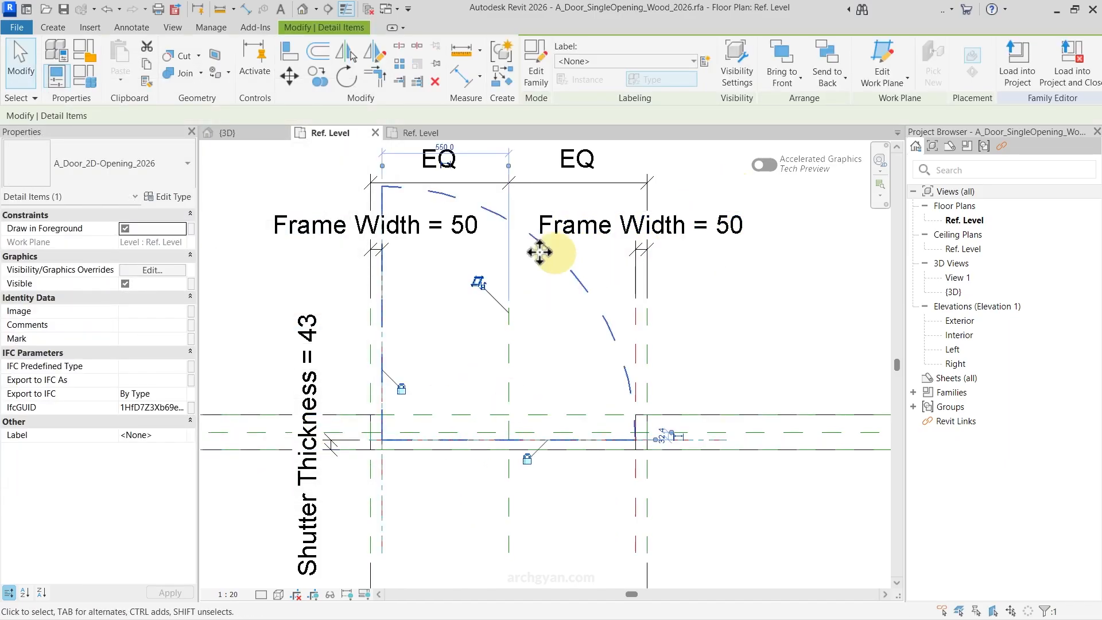
click(409, 139)
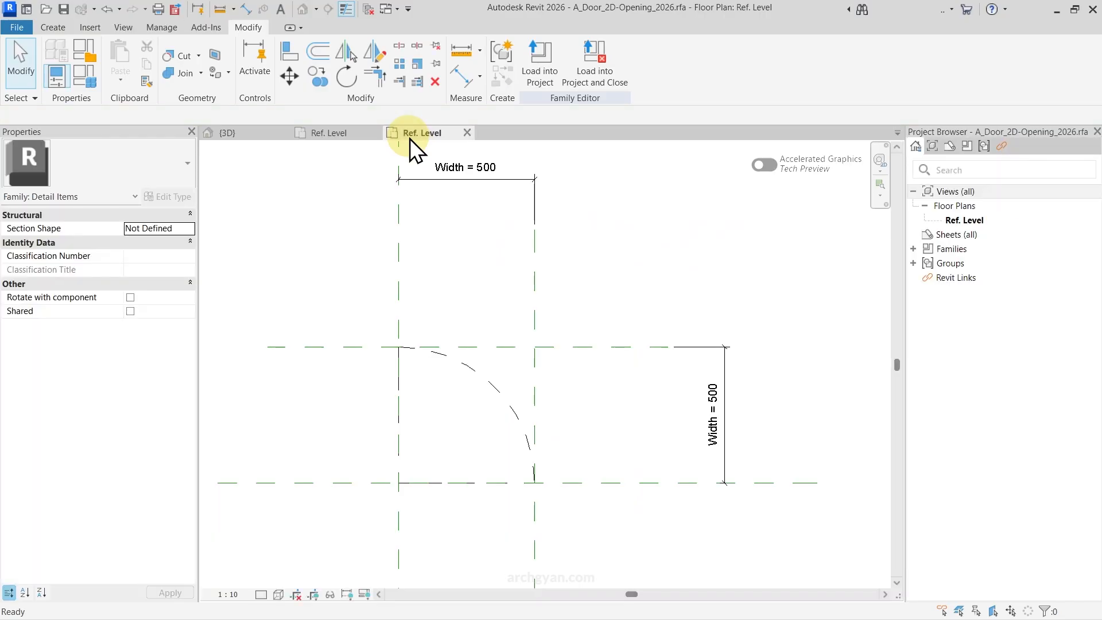
click(489, 482)
key(Delete)
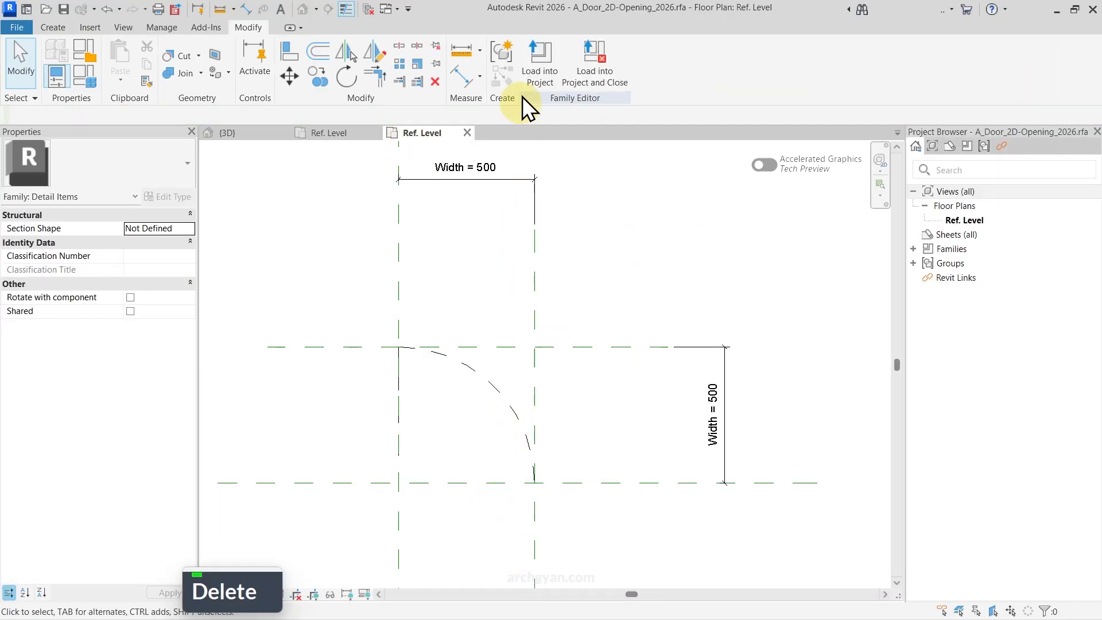
- Reload the edited swing detail family into the single-opening door family and inspect the symbol at the door opening
click(535, 51)
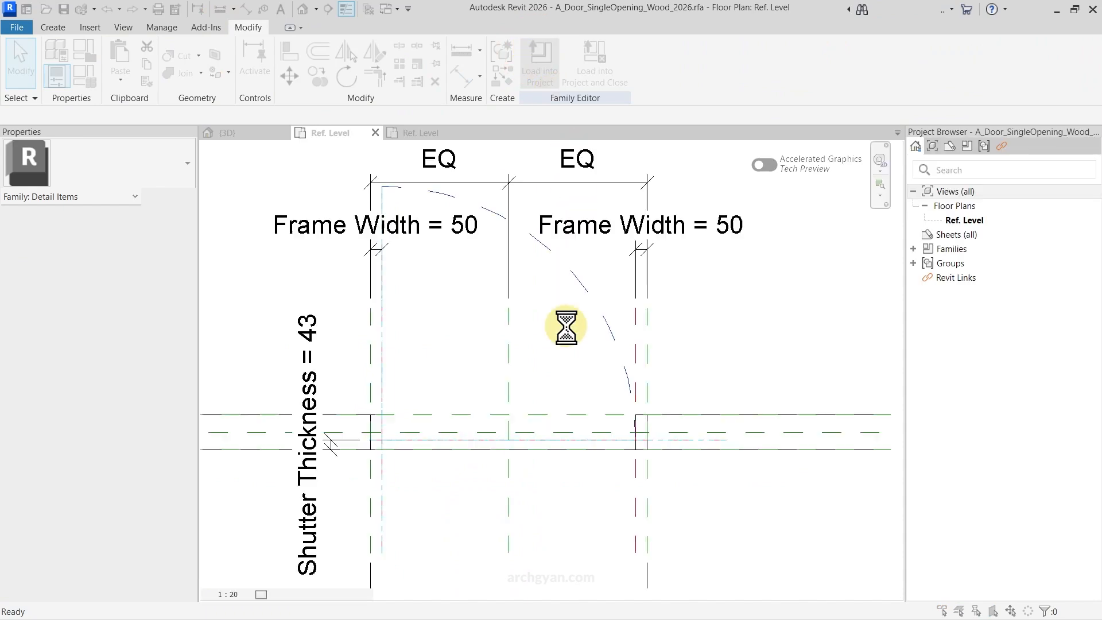
click(511, 285)
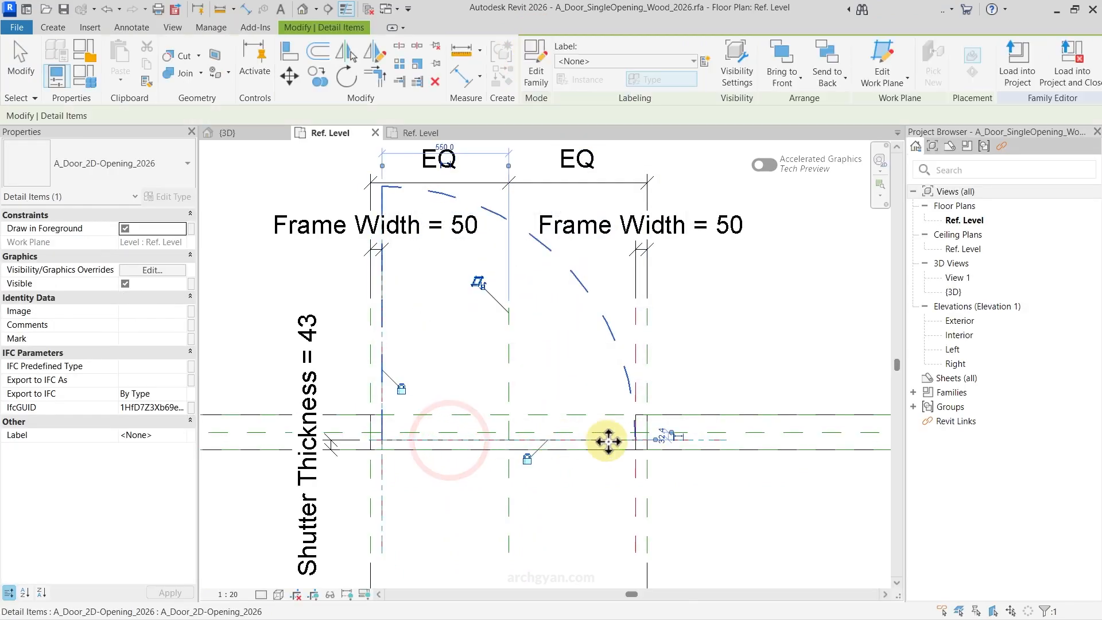
scroll(625, 452, up, 6)
click(588, 515)
scroll(605, 502, down, 2)
scroll(606, 502, down, 4)
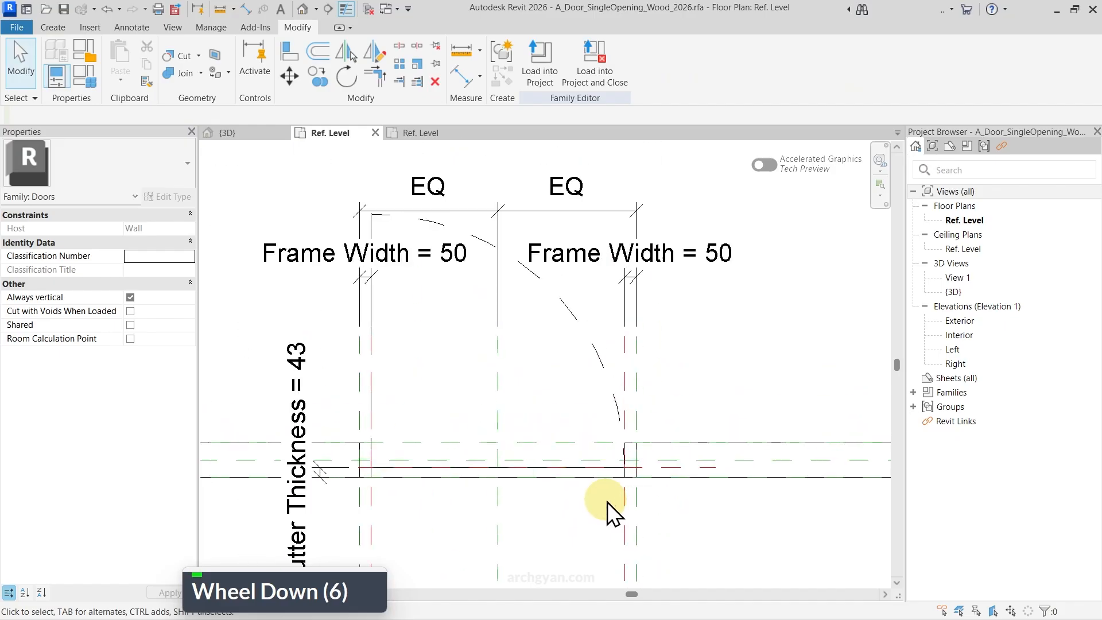
- Close the inactive 3D view, then close the A_Door_2D-Opening_2026 detail family and save its changes
click(369, 9)
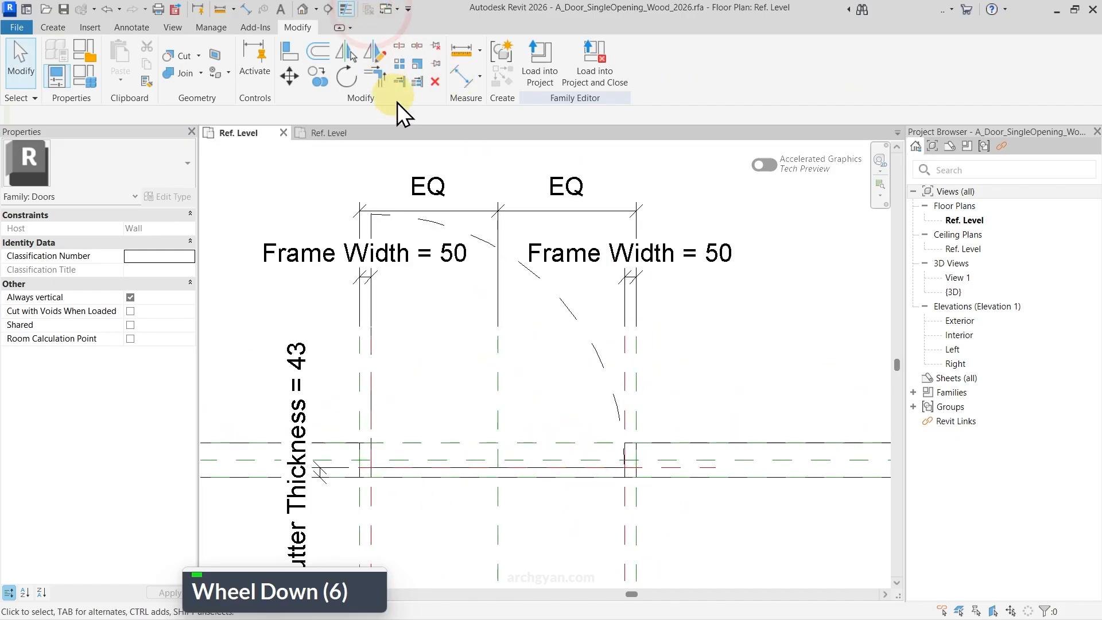
click(332, 132)
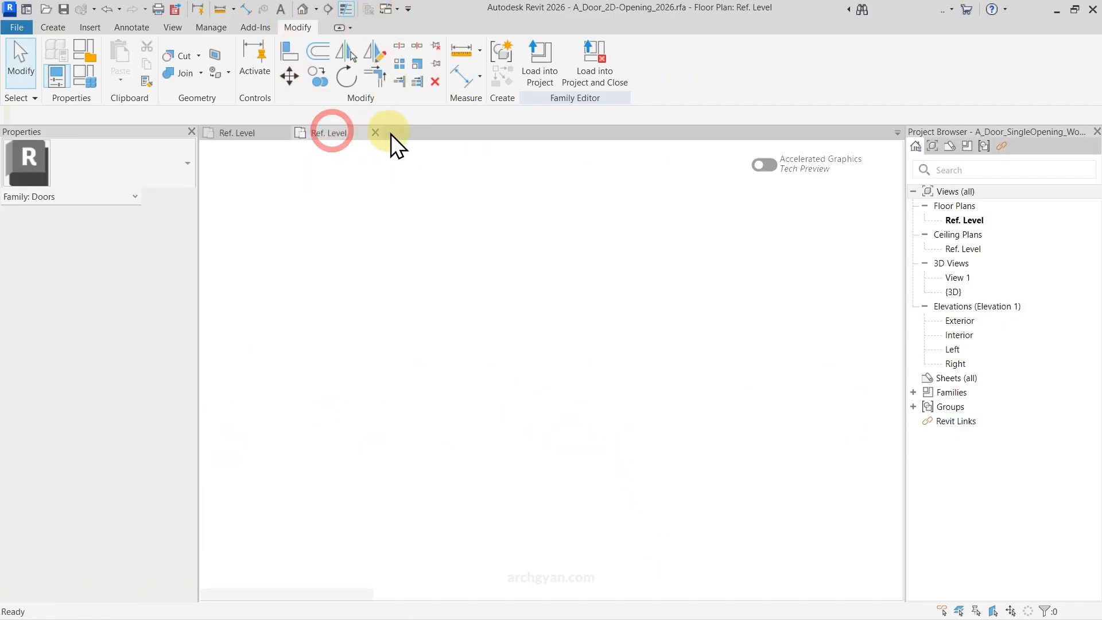
click(376, 132)
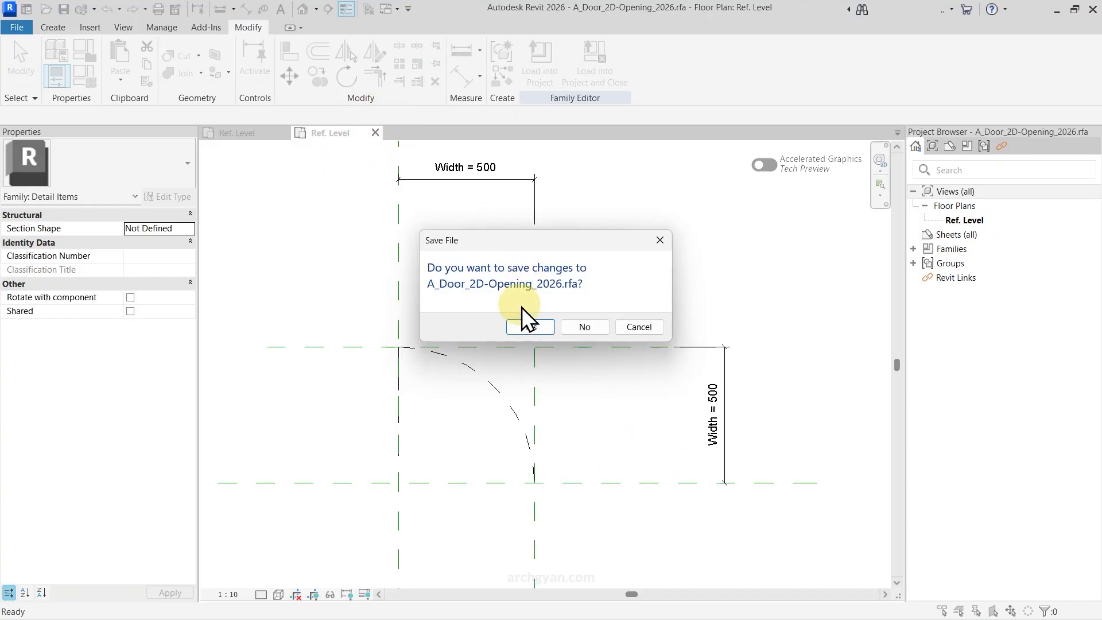
click(529, 327)
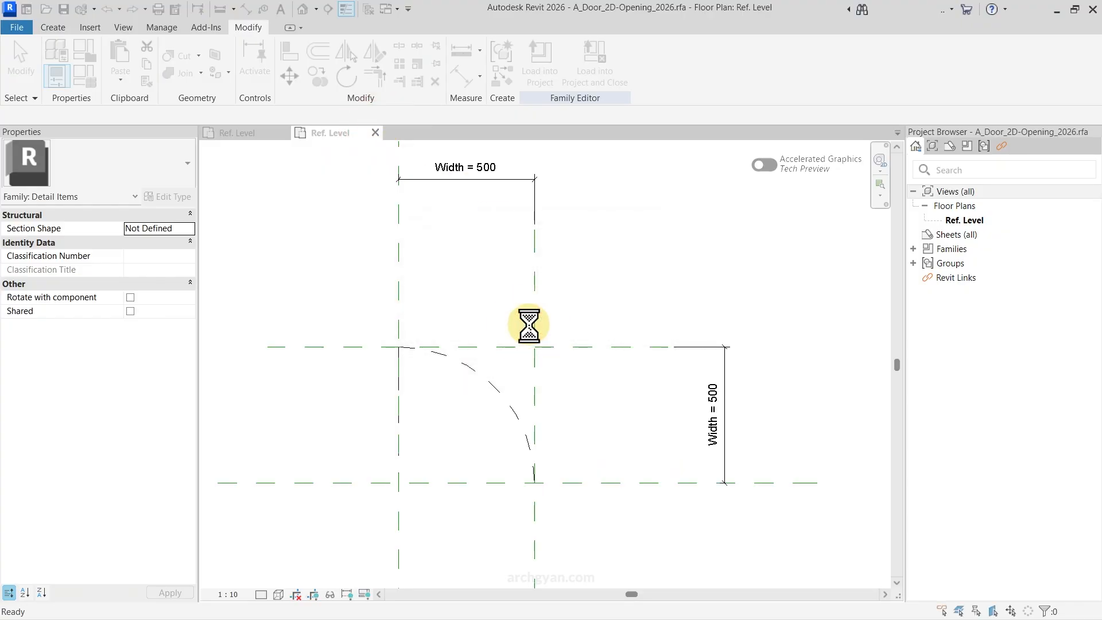
- Open the project file 10_Create Doors in Revit_Finish.rvt from the 10_Create Doors in Revit folder
click(8, 25)
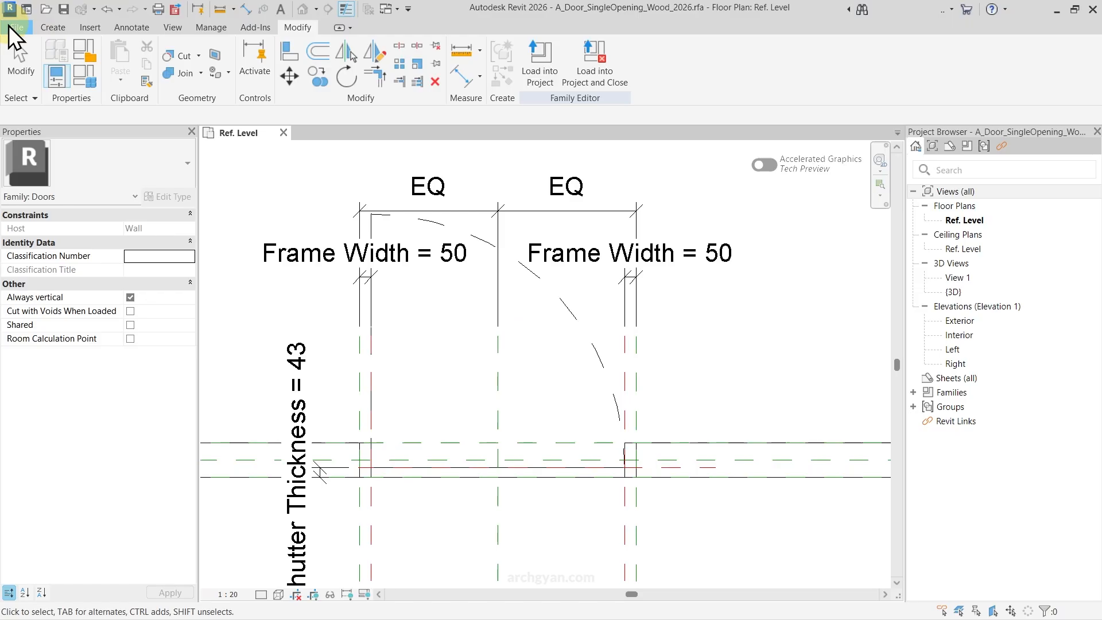
click(45, 122)
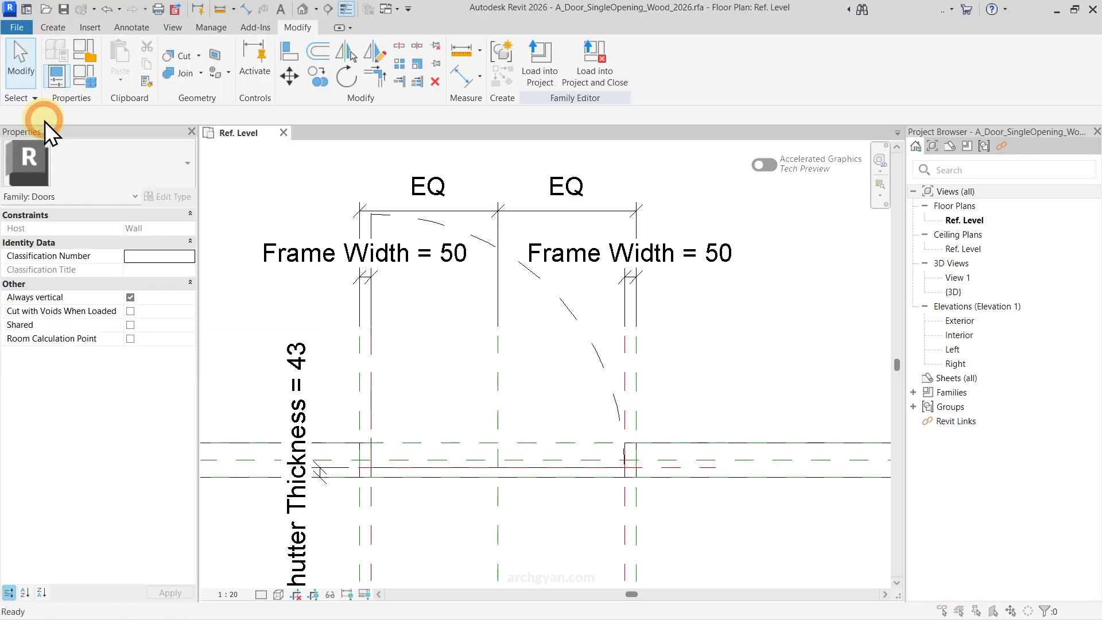
click(511, 227)
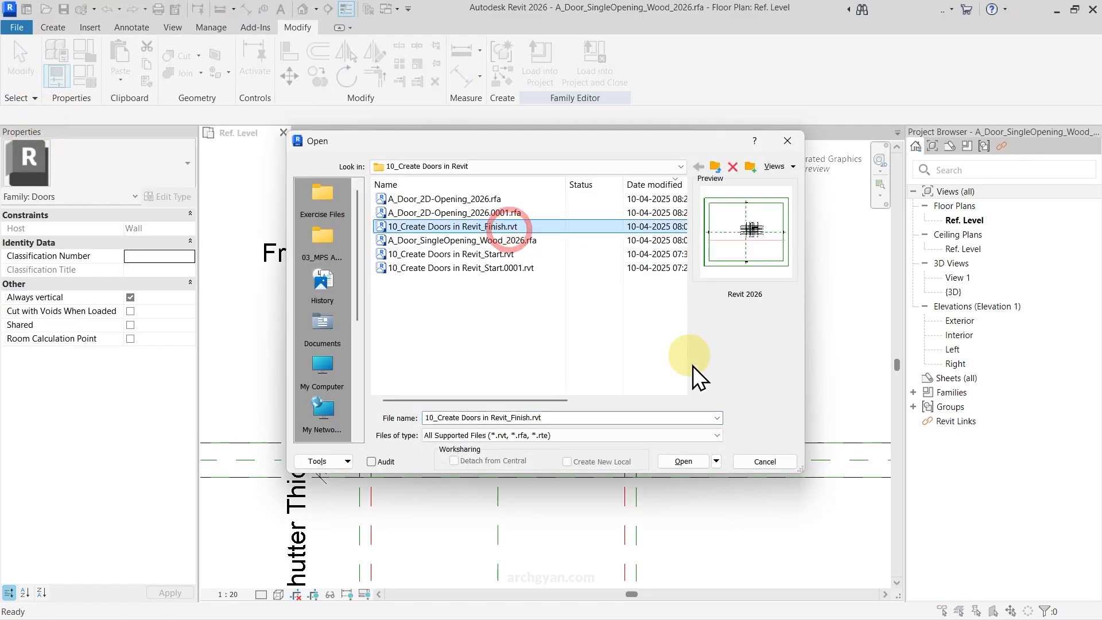
click(681, 461)
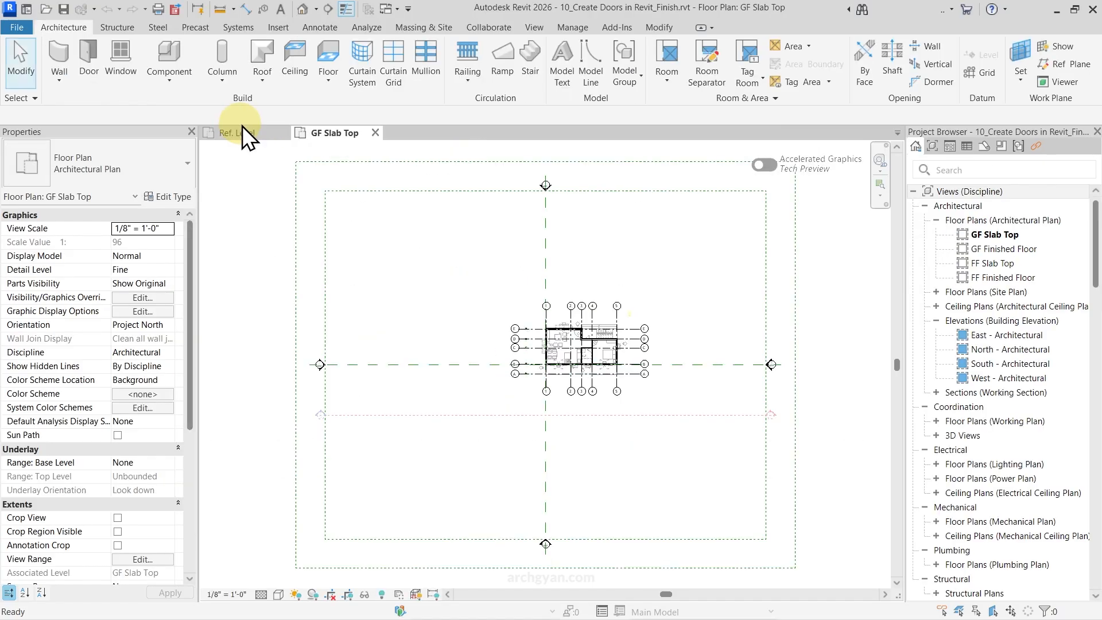
- Load the A_Door_SingleOpening_Wood_2026 family into the open project, overwriting the existing version without its parameter values
click(244, 130)
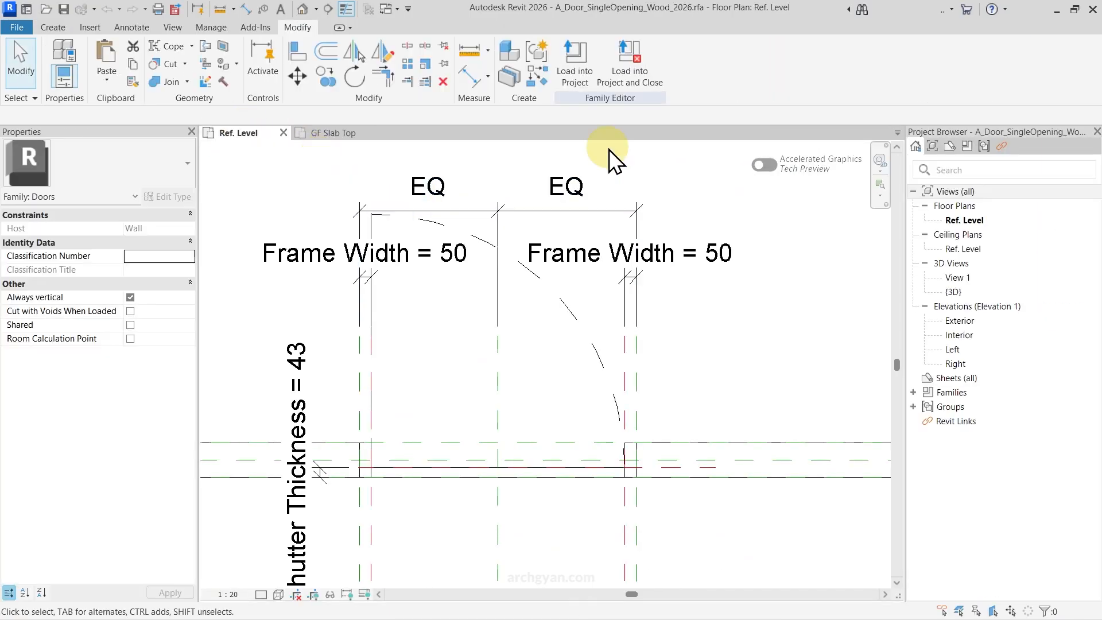
click(539, 60)
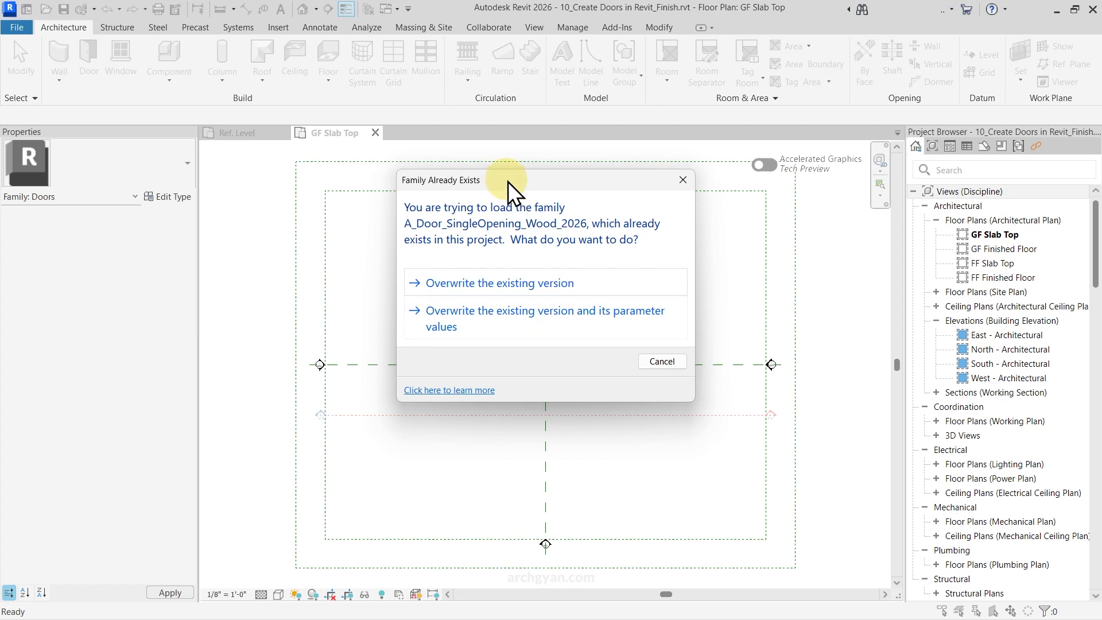
drag(508, 181, 298, 161)
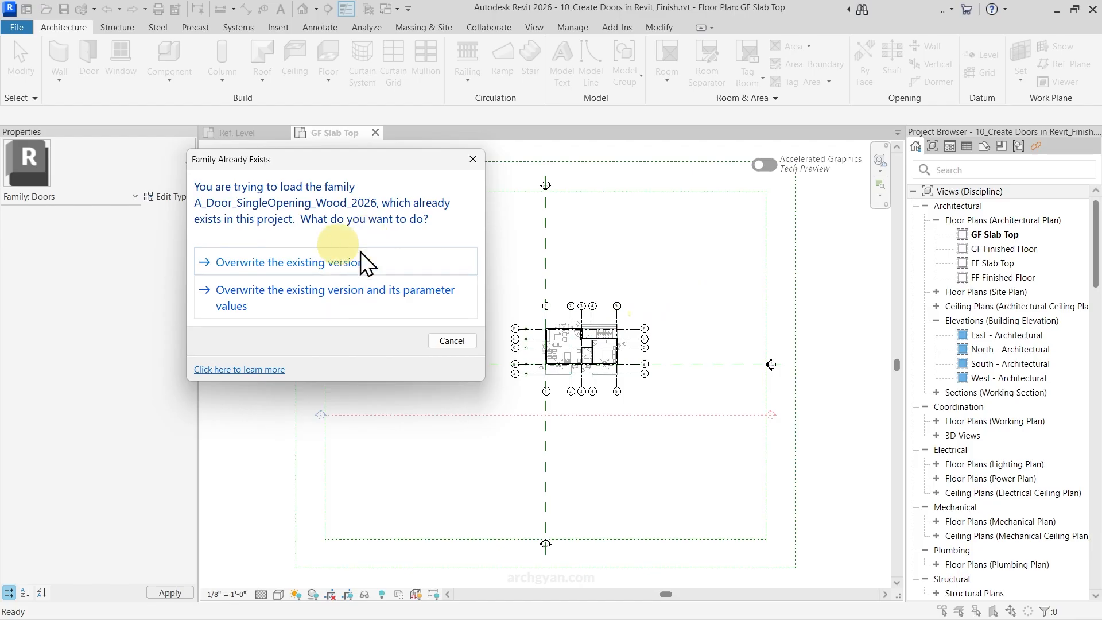
click(263, 260)
- Inspect the D1 door between Living and Entrance on the GF Slab Top plan and open its family for editing
scroll(560, 322, up, 11)
scroll(611, 299, up, 11)
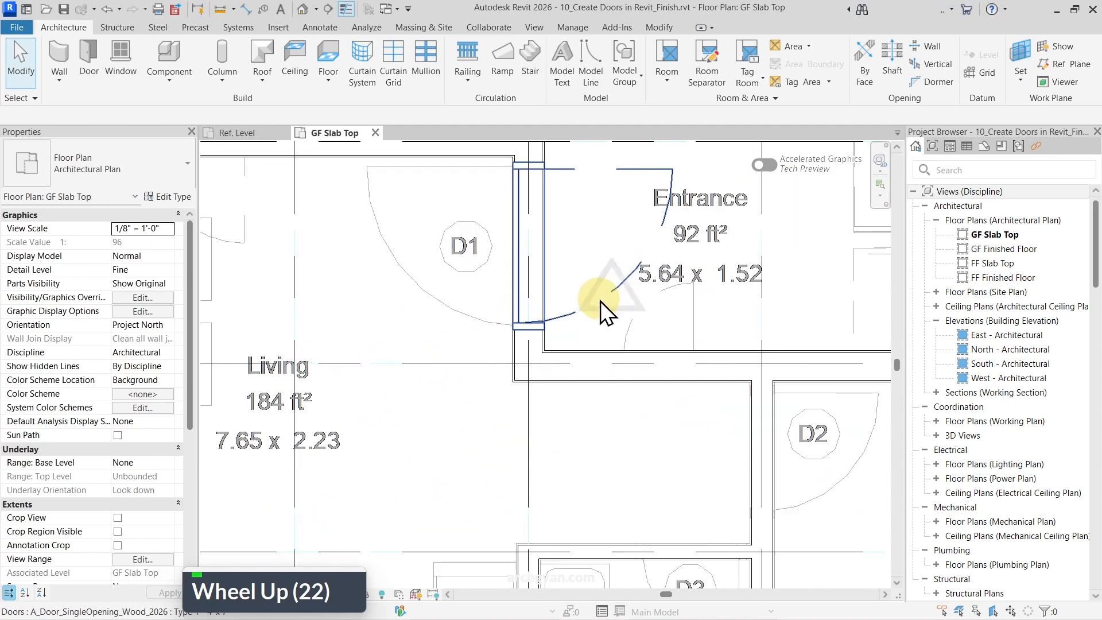
click(601, 301)
middle_drag(600, 301, 457, 387)
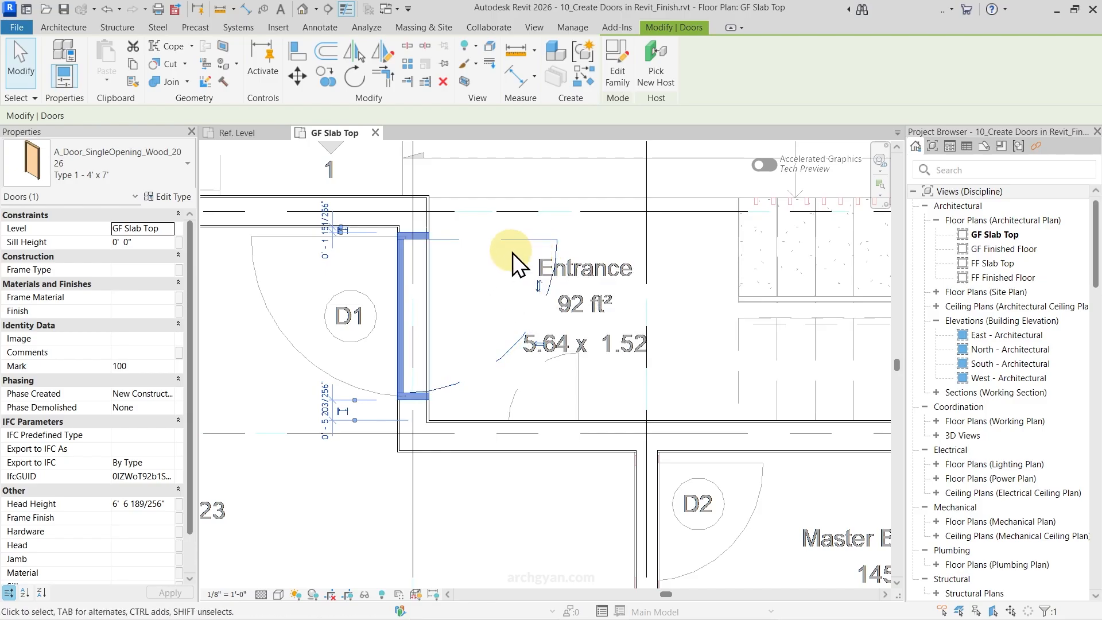
click(619, 57)
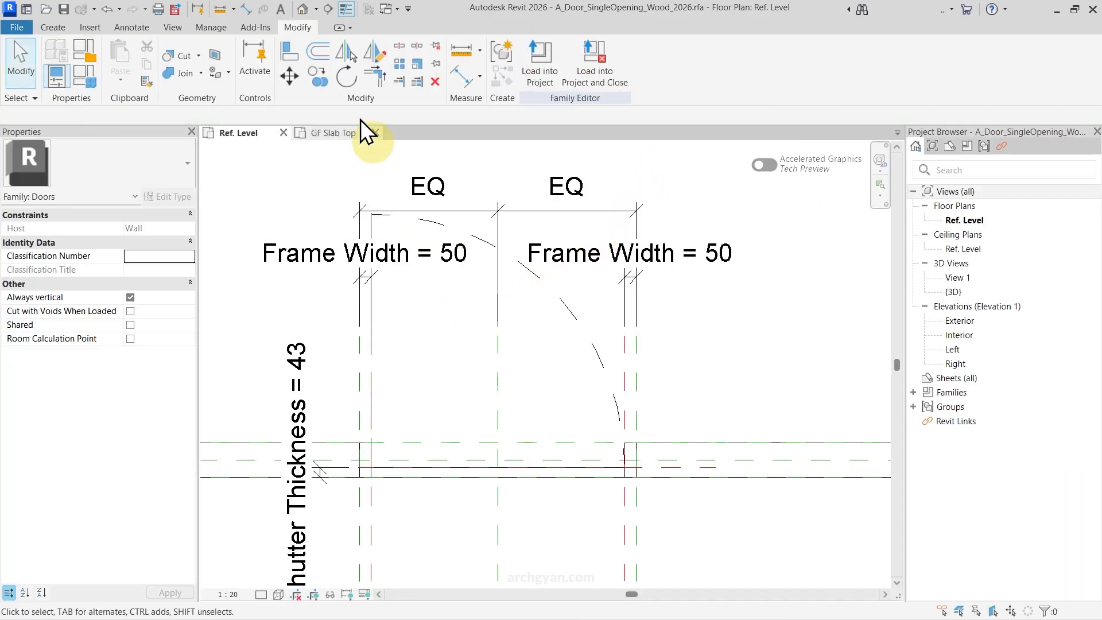
click(330, 136)
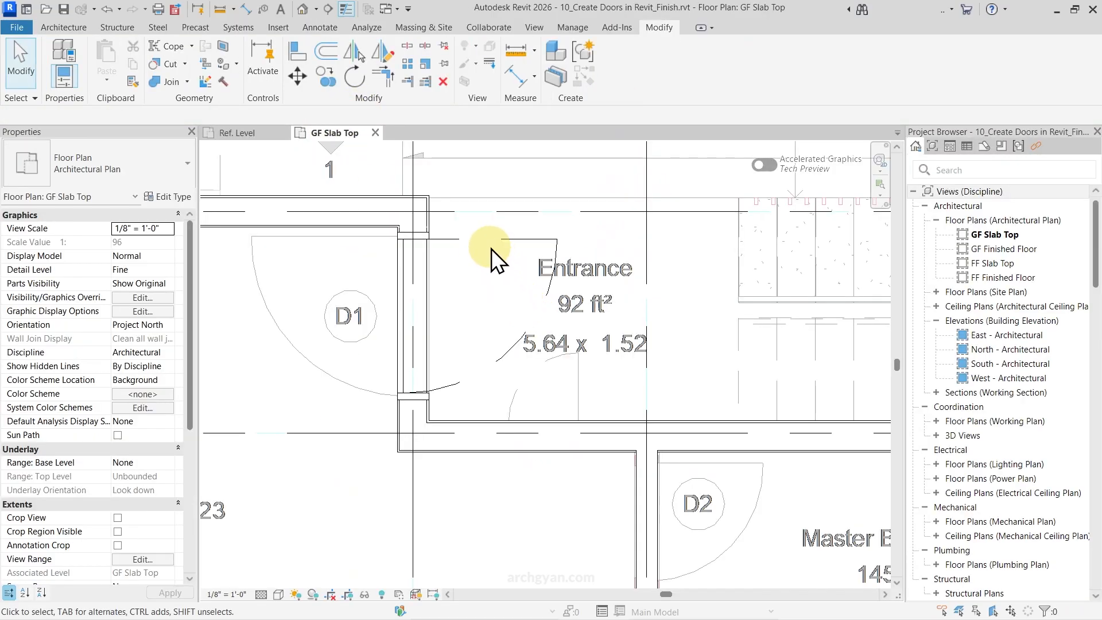
click(480, 241)
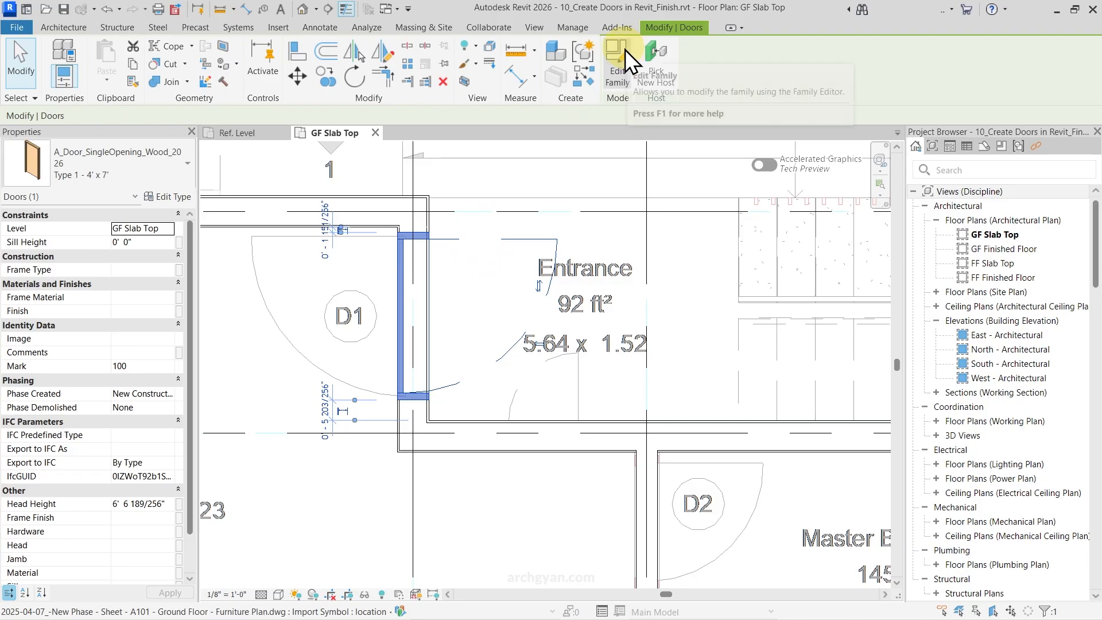
click(625, 50)
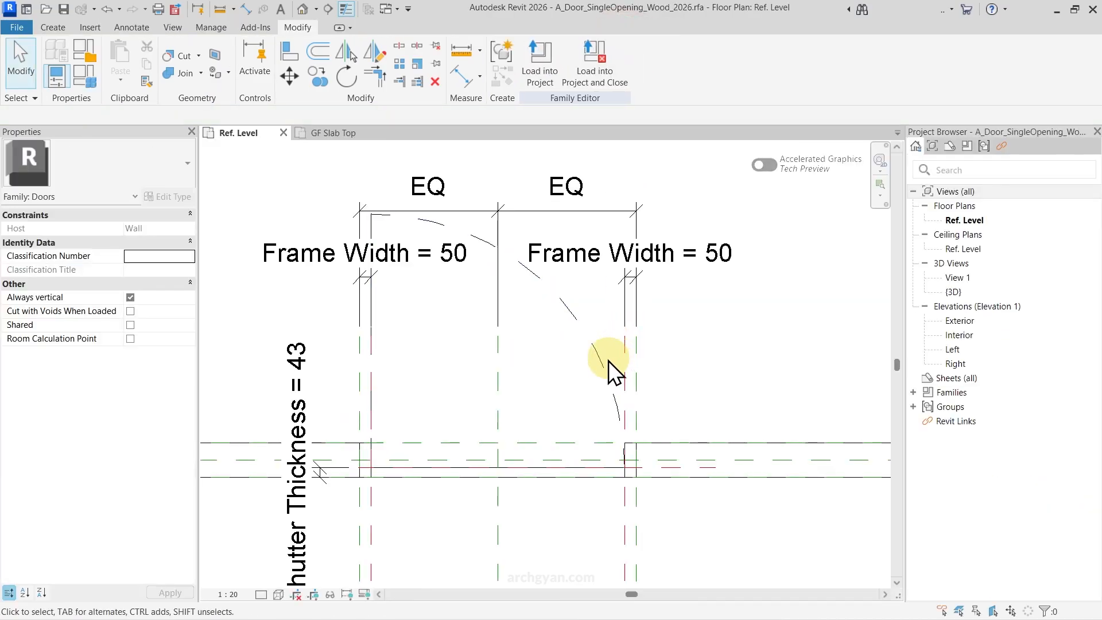
- Mirror a copy of the swing symbol to the interior side about a horizontal axis drawn through the shutter's mid-thickness
click(589, 331)
scroll(579, 303, down, 3)
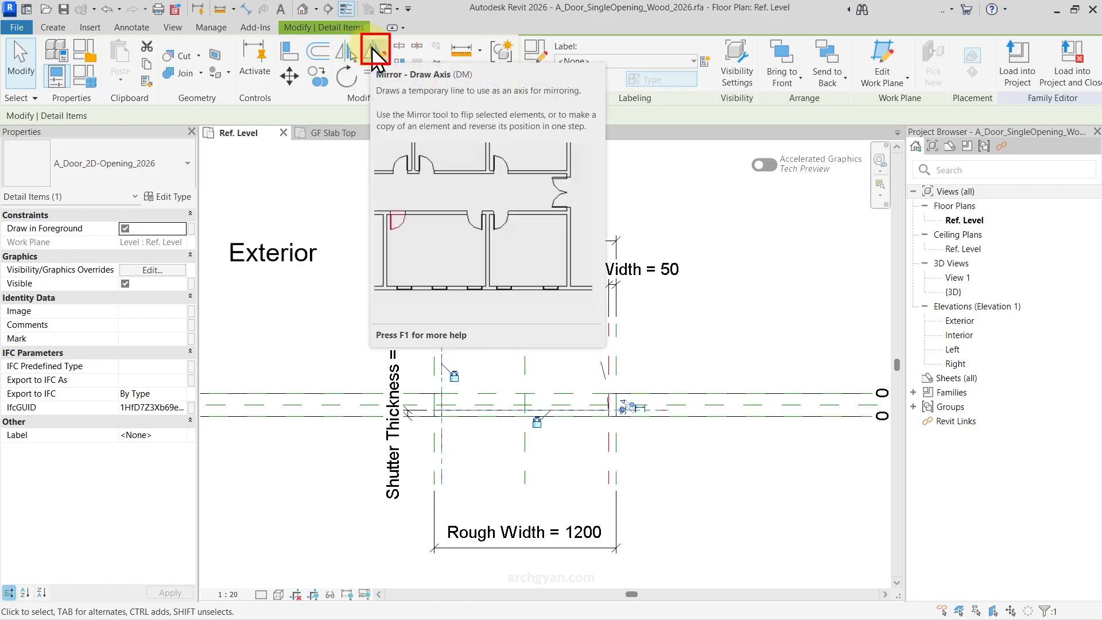
key(d)
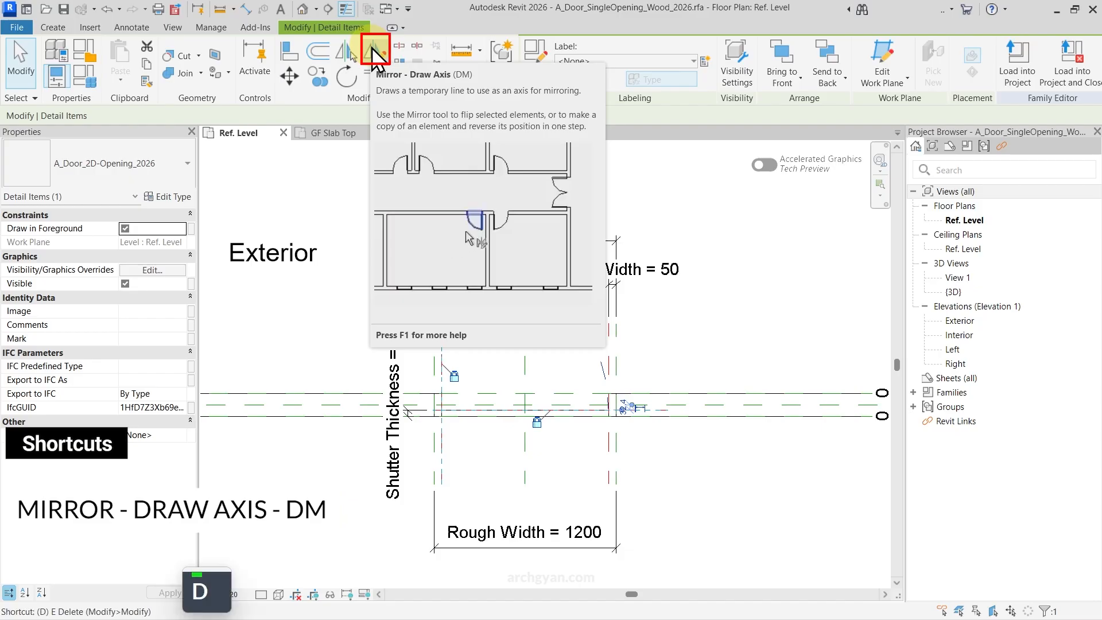
key(m)
scroll(438, 422, down, 2)
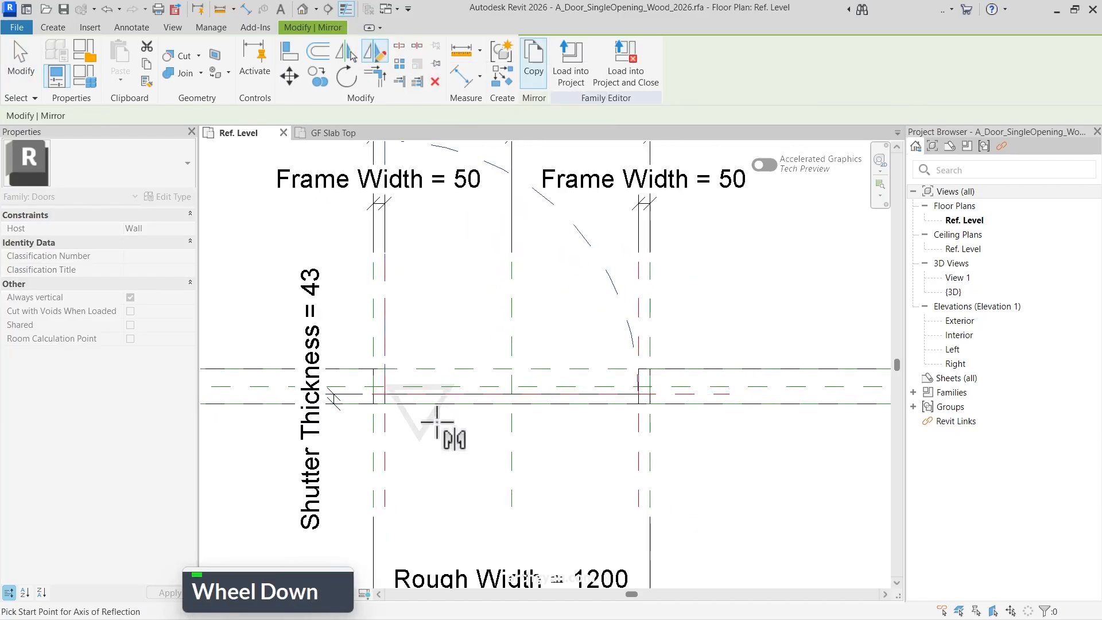
scroll(437, 422, up, 4)
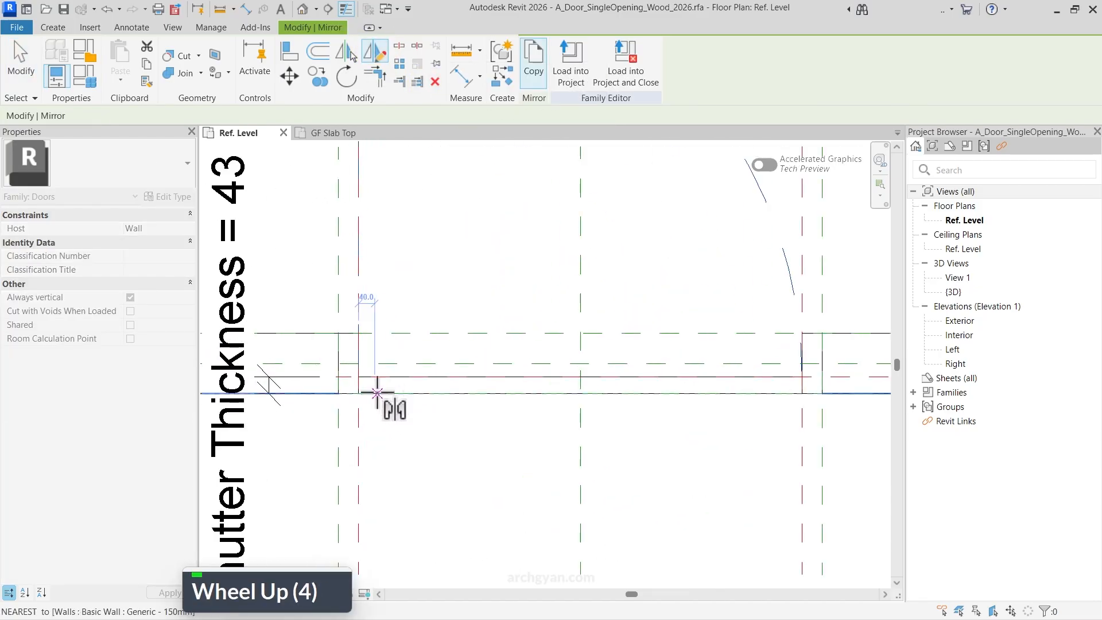
scroll(377, 394, up, 3)
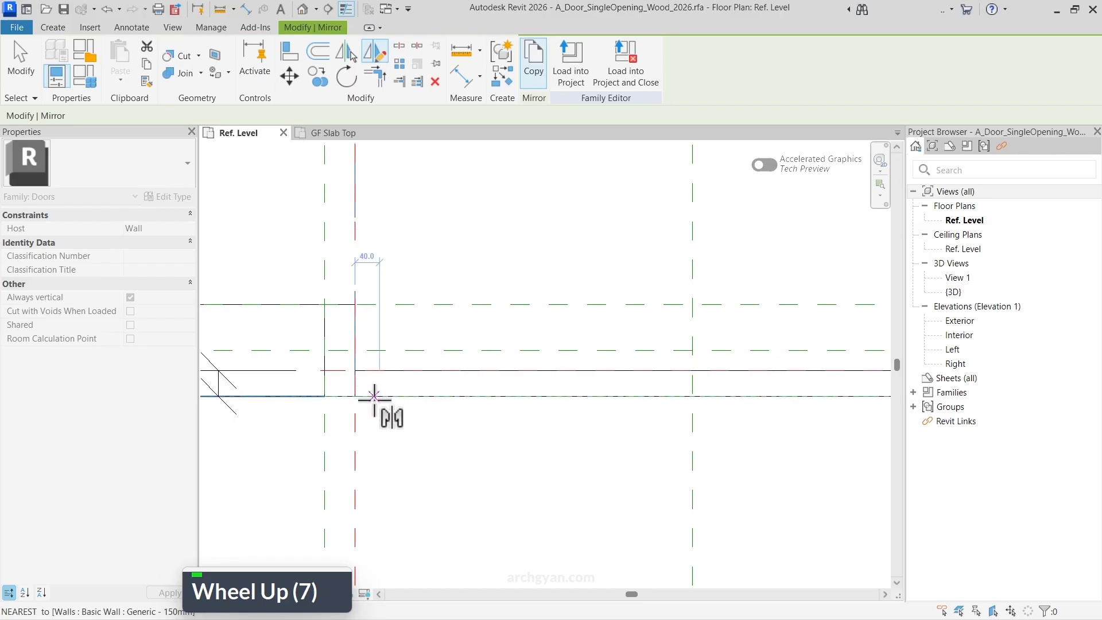
click(357, 384)
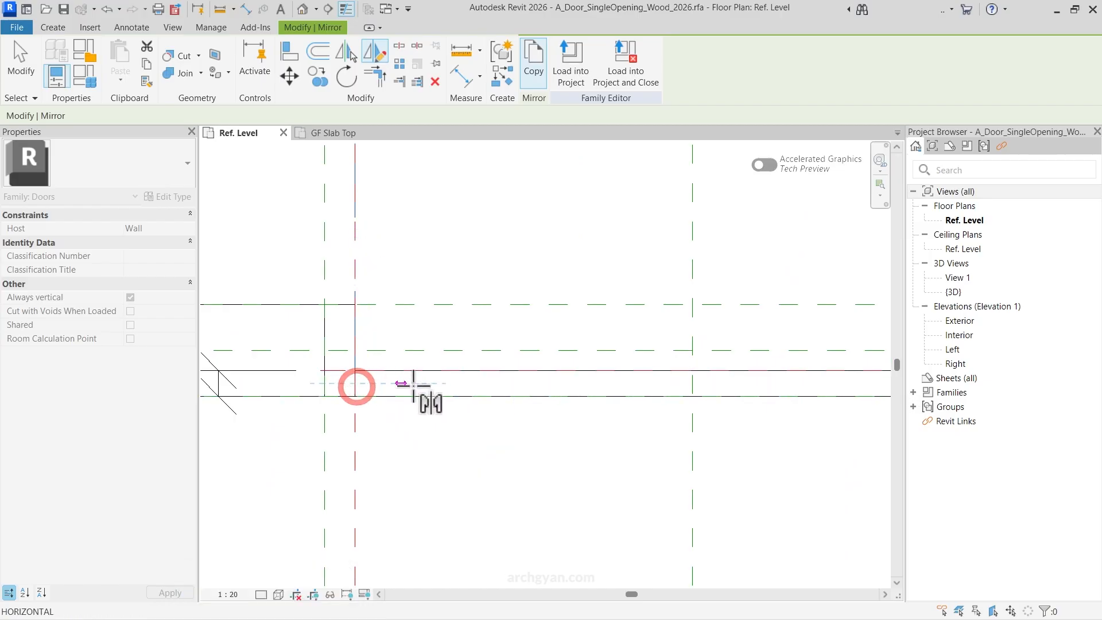
click(466, 388)
scroll(459, 449, down, 5)
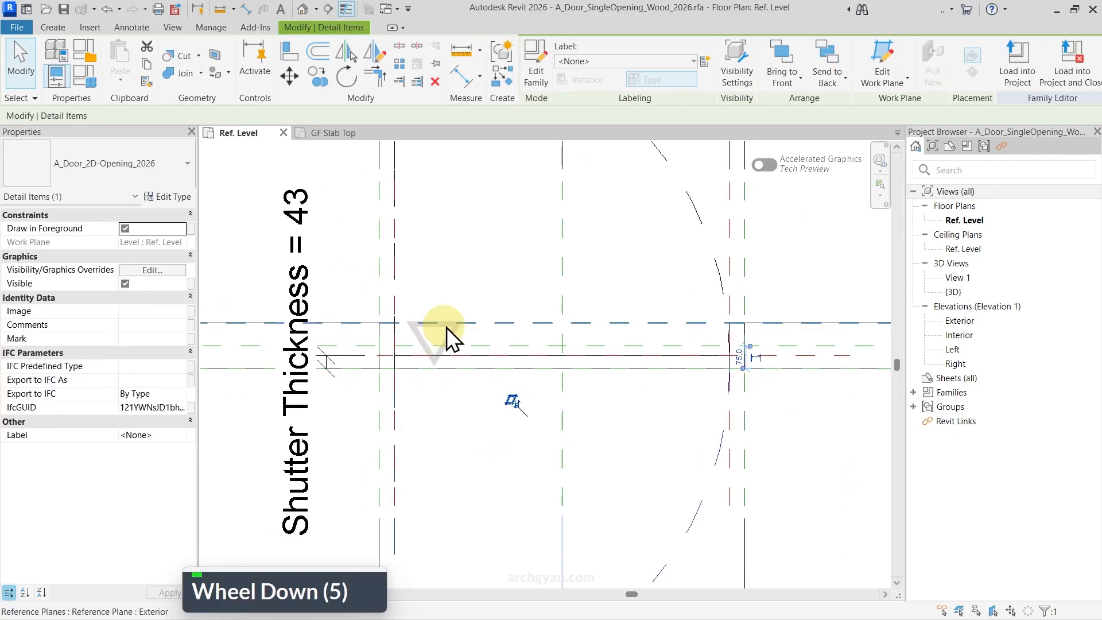
scroll(563, 397, down, 5)
key(Escape)
key(Escape)
click(568, 430)
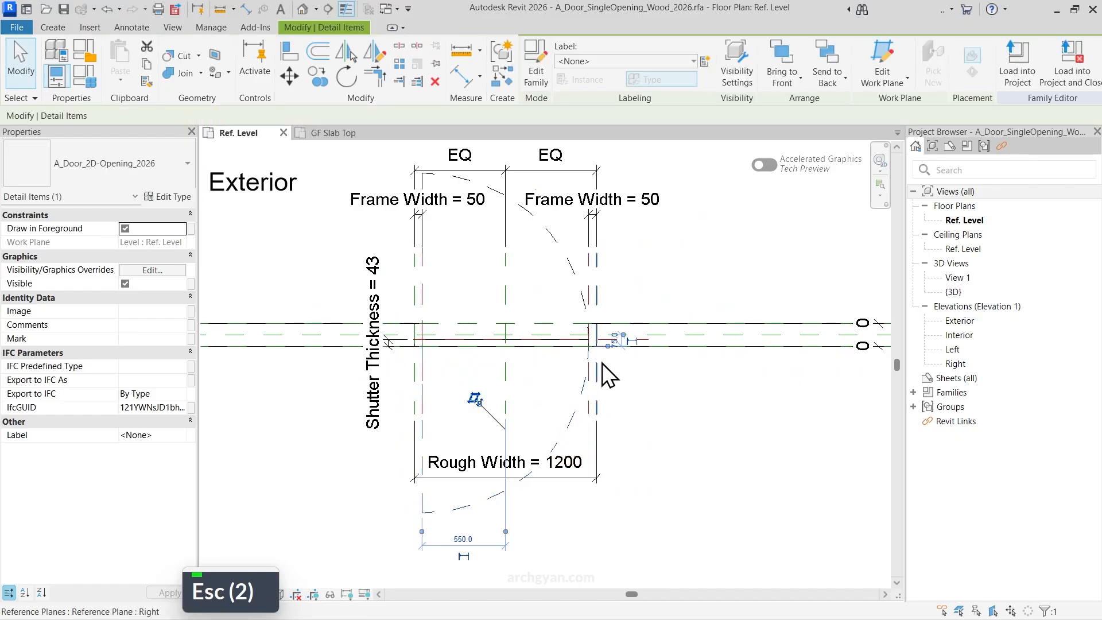
scroll(611, 336, up, 4)
key(Escape)
scroll(570, 405, down, 3)
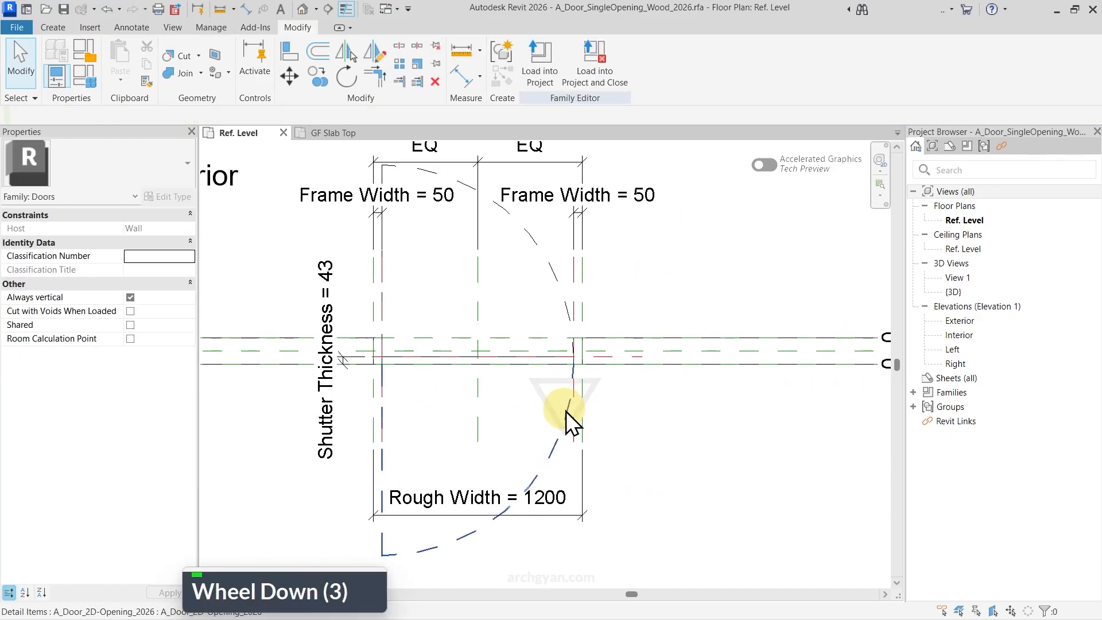
- Move the mirrored swing symbol away from the door opening, clear of the wall and frame lines
key(shift+Down)
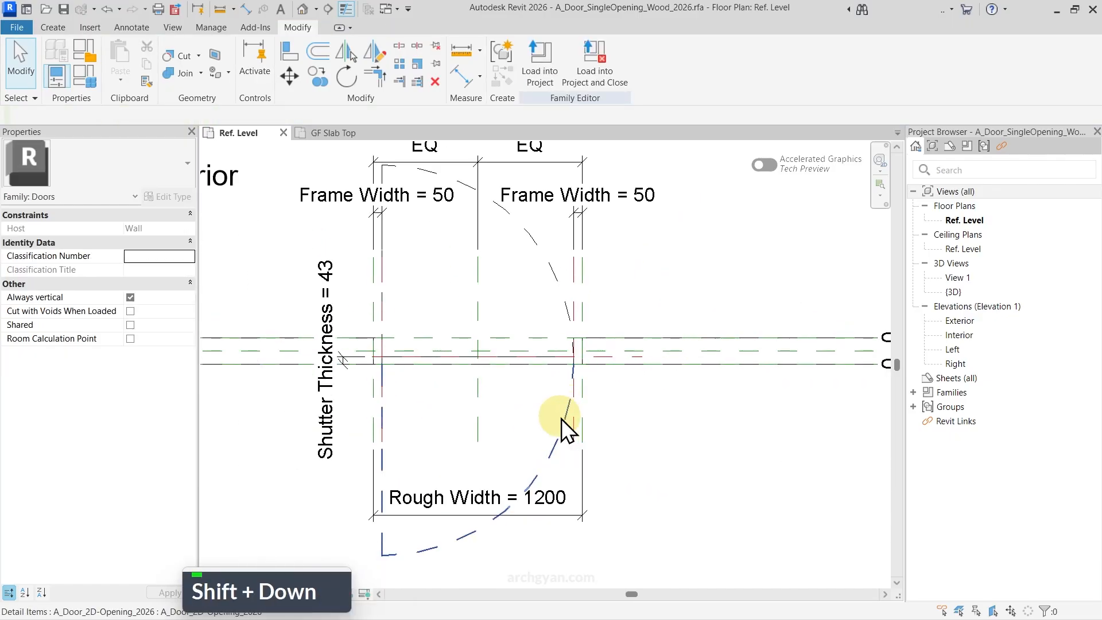
drag(561, 419, 644, 466)
key(Escape)
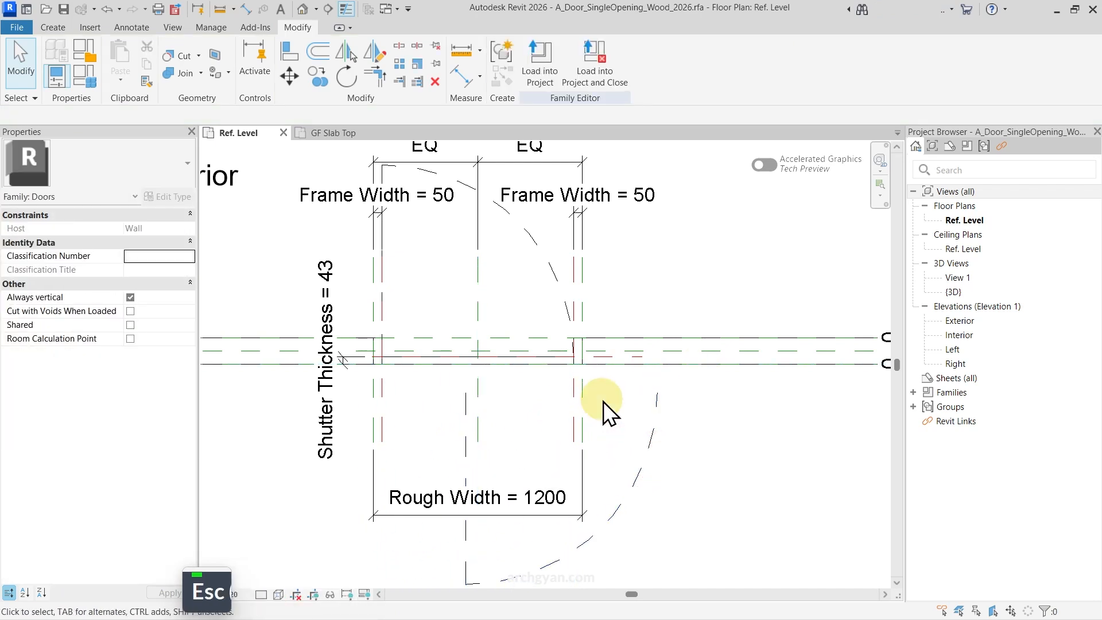
- Align the mirrored swing's Center (Front/Back) reference to the wall's interior face and lock the alignment
key(a)
key(l)
key(Tab)
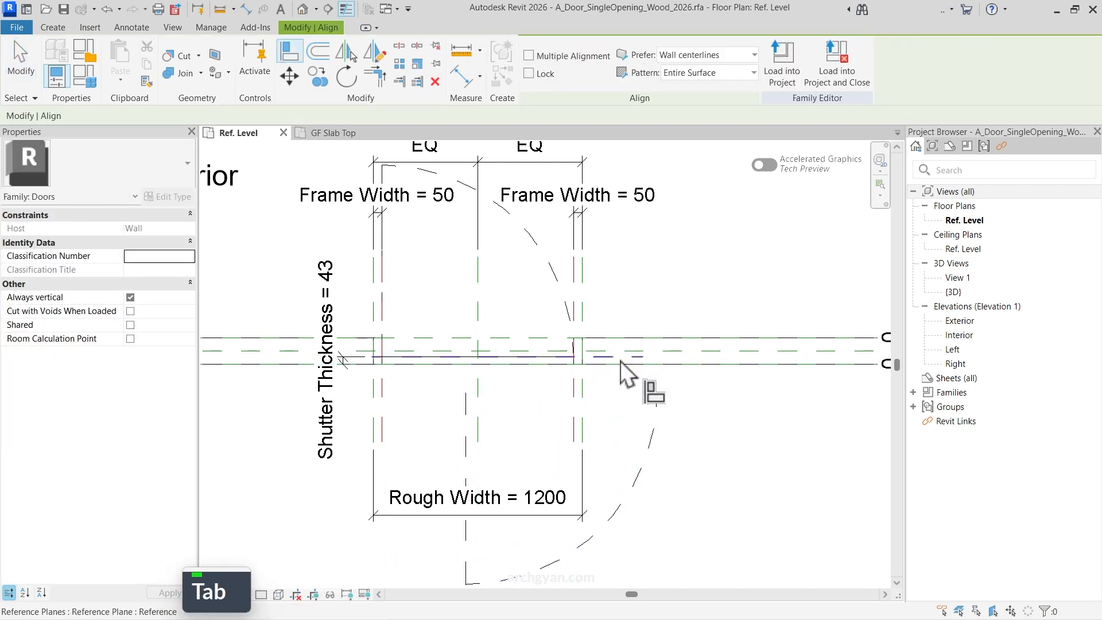
key(Tab)
key(Tab)
key(Tab)
click(554, 363)
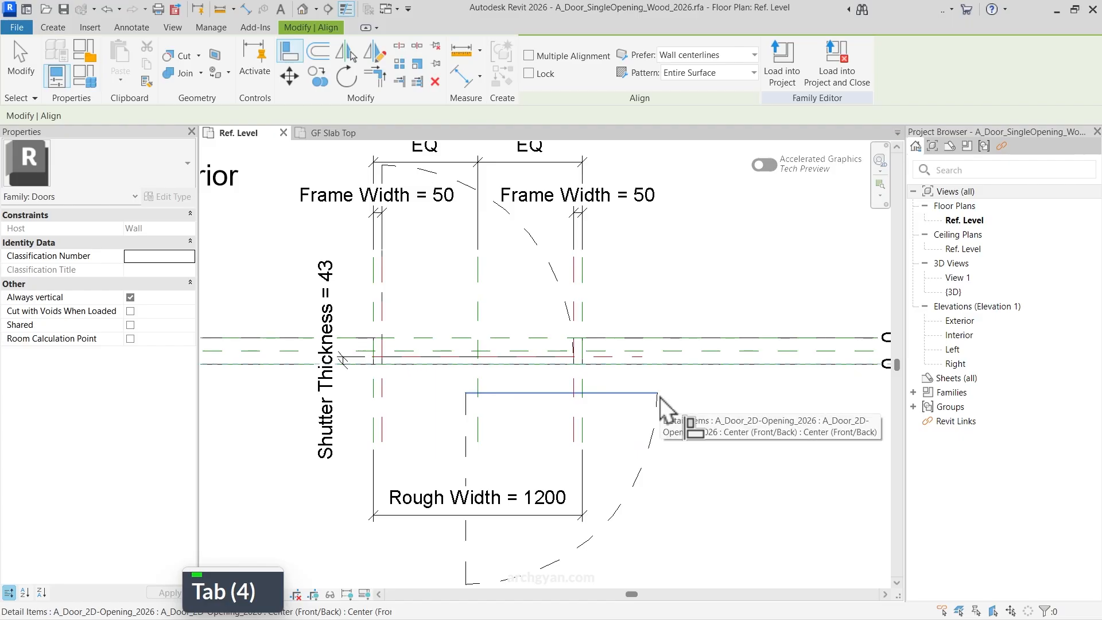
click(659, 395)
click(527, 383)
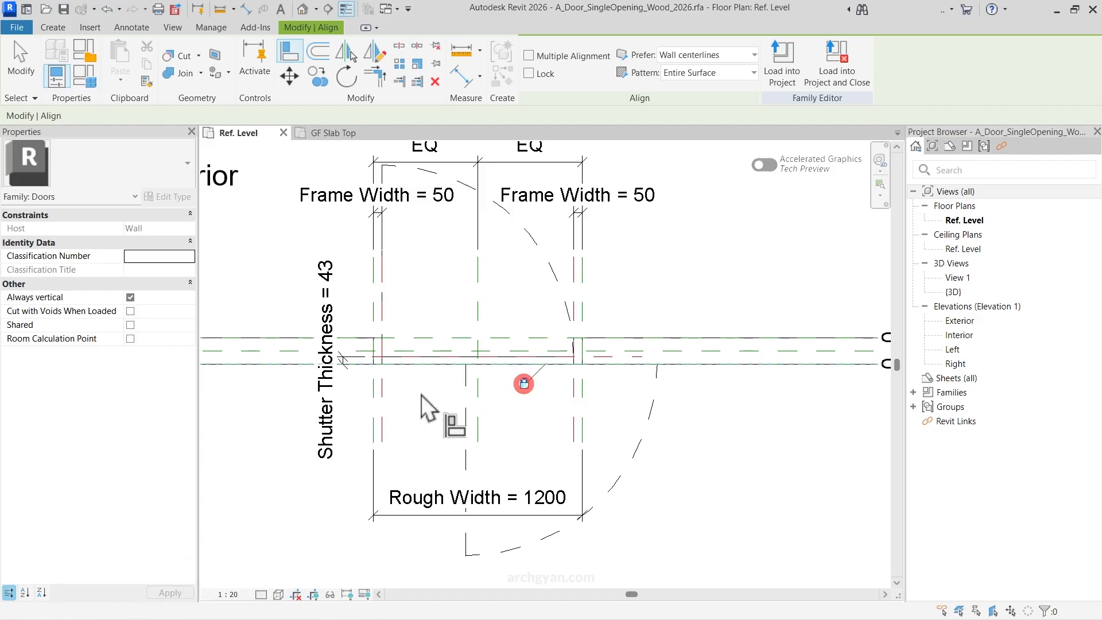
click(382, 392)
click(479, 395)
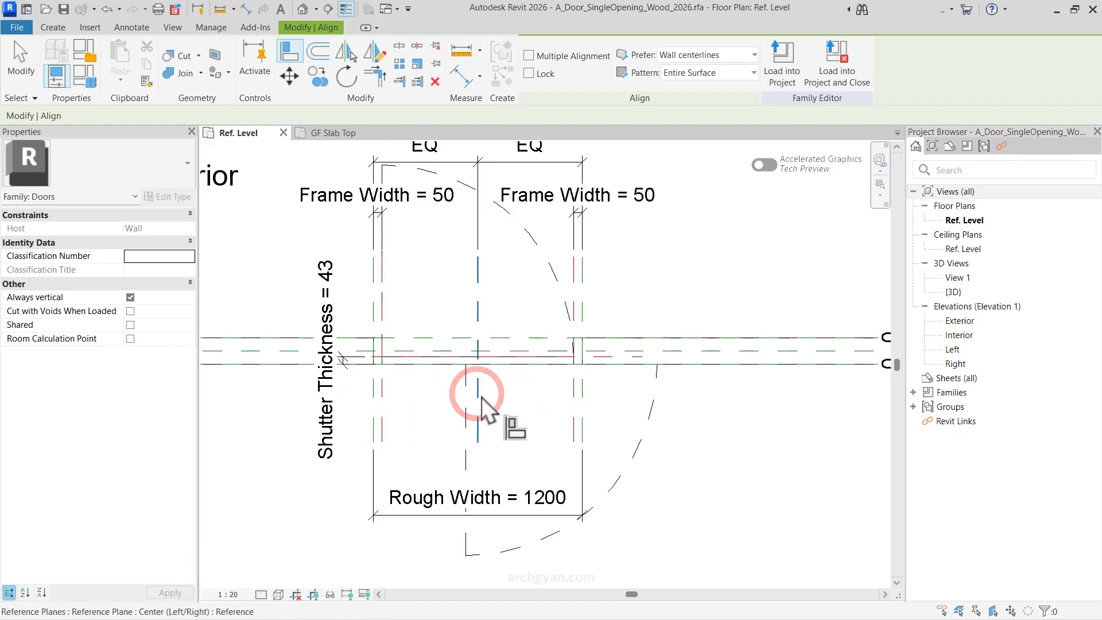
key(Escape)
- Align the mirrored swing's hinge line to the inner reference plane of the hinge-side frame
key(a)
key(l)
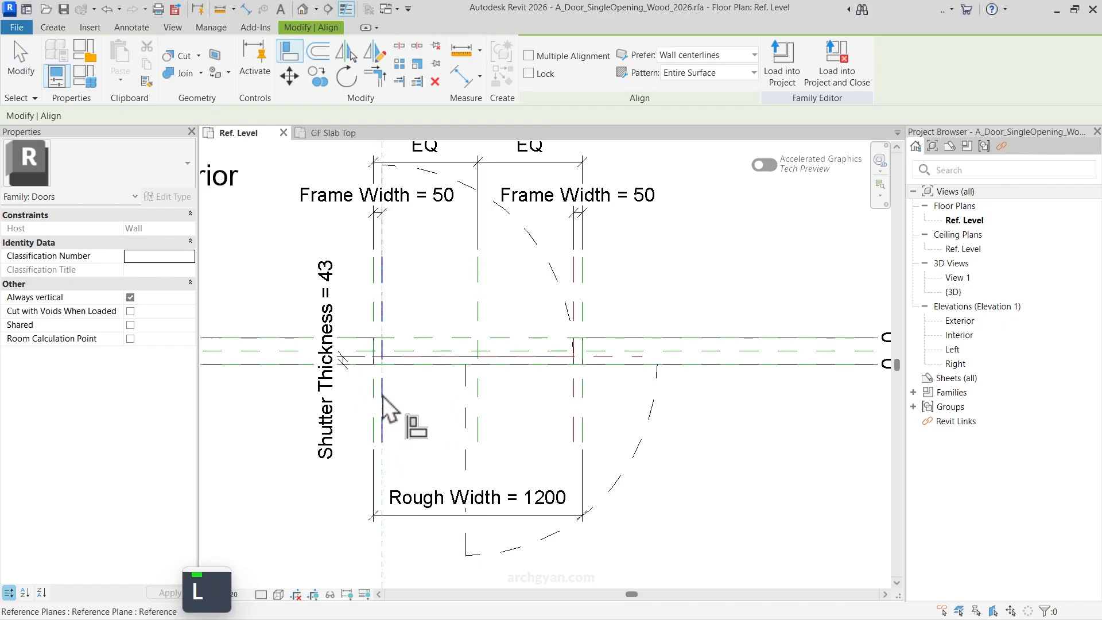
click(382, 394)
click(466, 396)
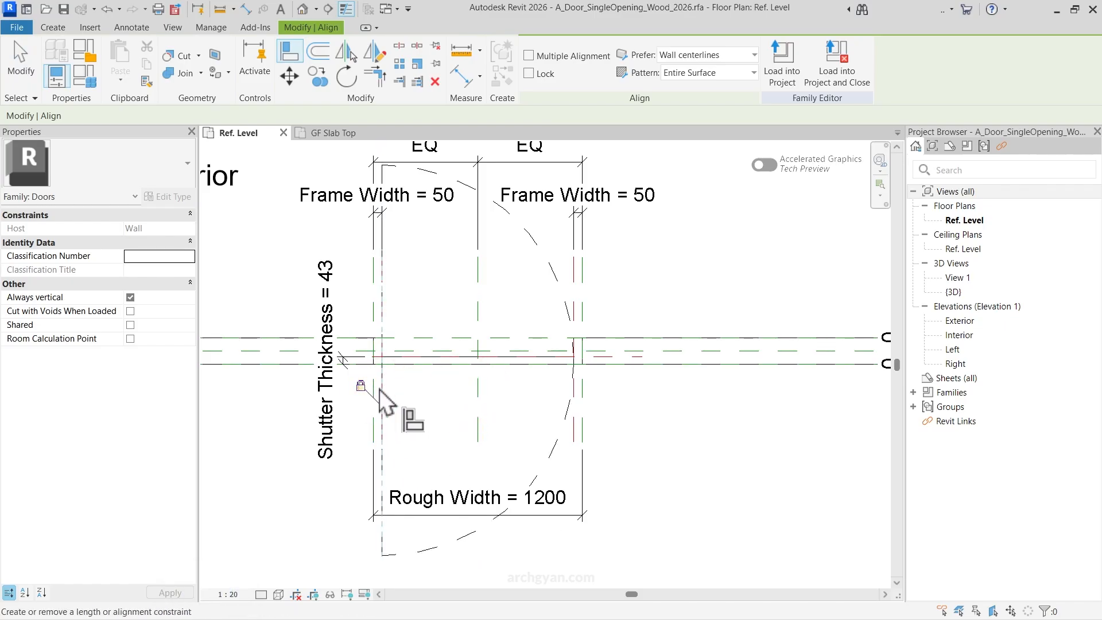
key(Escape)
key(Escape)
- Delete the original swing symbol on the exterior side of the wall
click(537, 243)
middle_drag(535, 251, 396, 254)
scroll(505, 326, up, 3)
key(Delete)
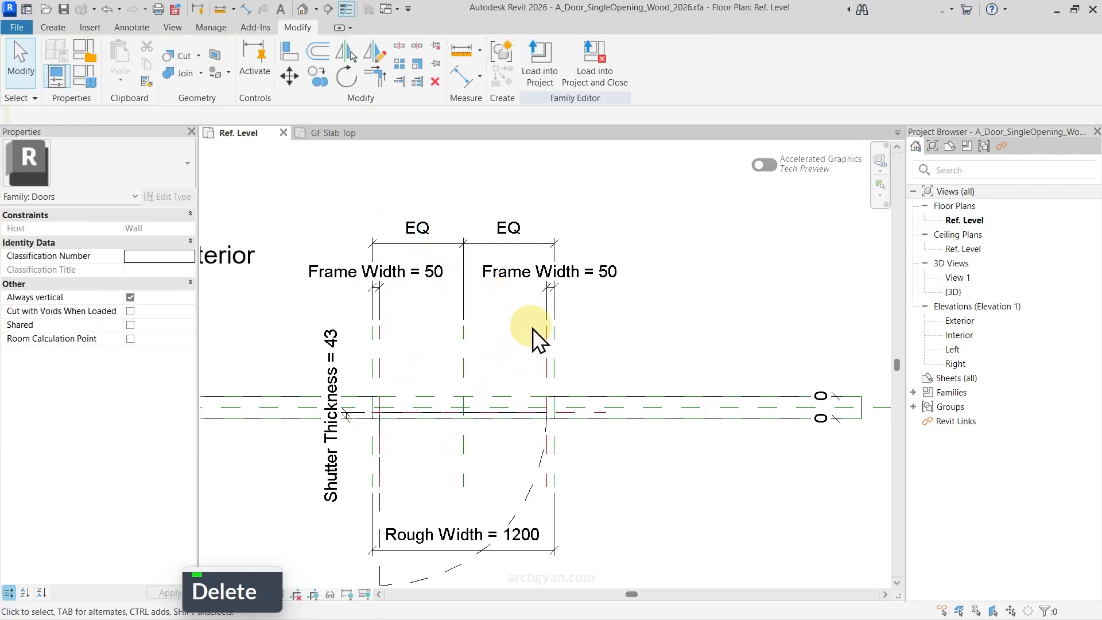
- Load the edited door family into the house project, overwriting the existing version
click(532, 494)
key(Escape)
key(Escape)
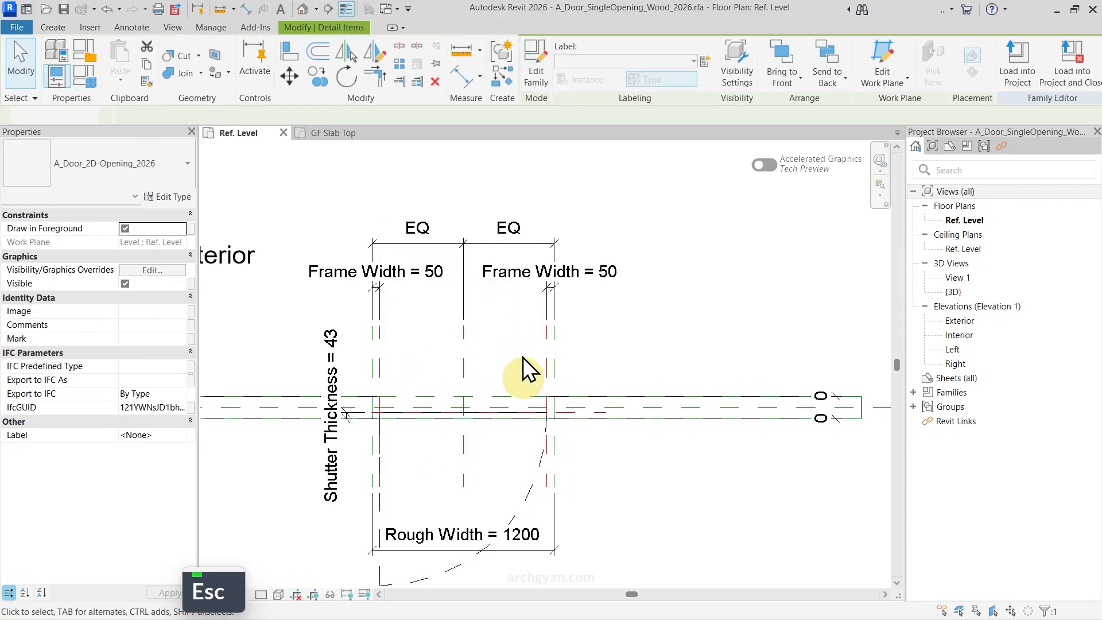
click(546, 73)
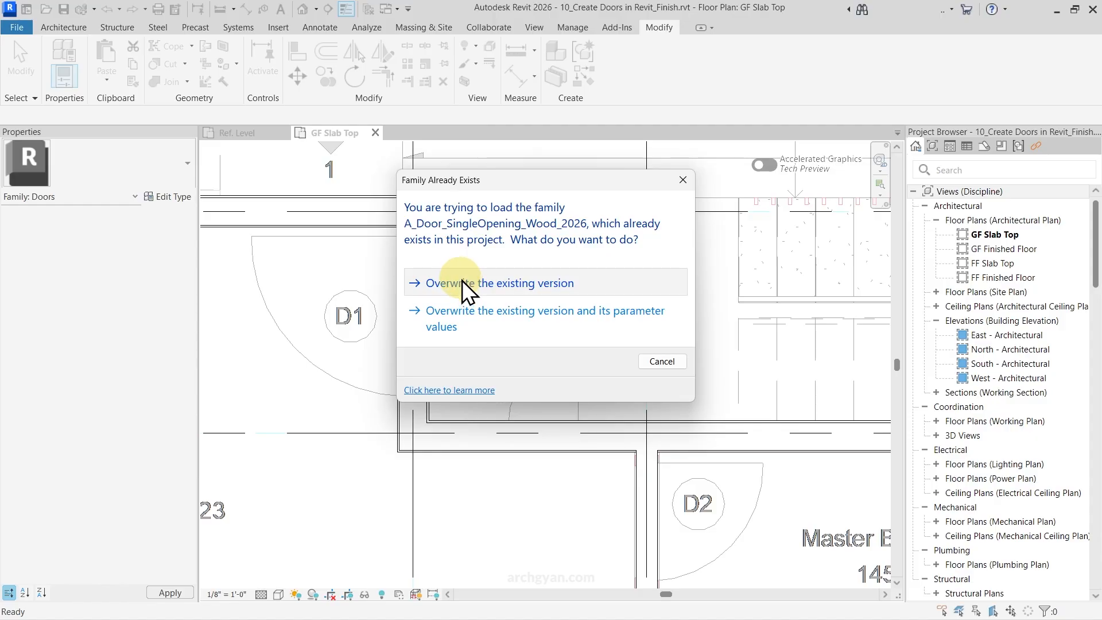
click(462, 281)
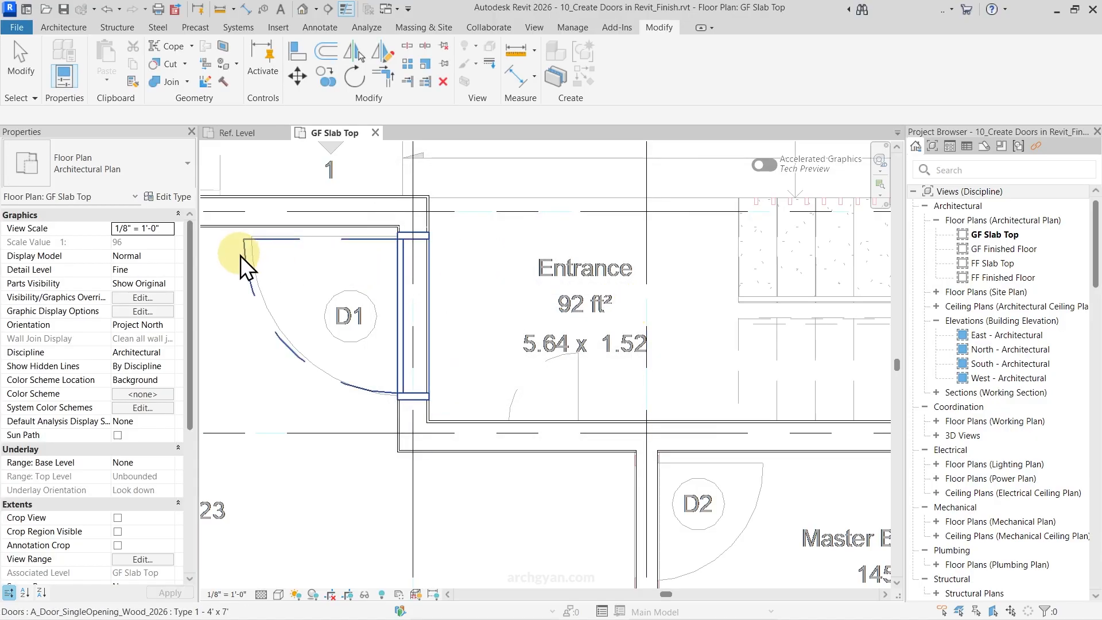
- Switch the GF Slab Top plan to a see-through visual style that reveals the drawing beneath the walls, with door D1 selected
click(369, 238)
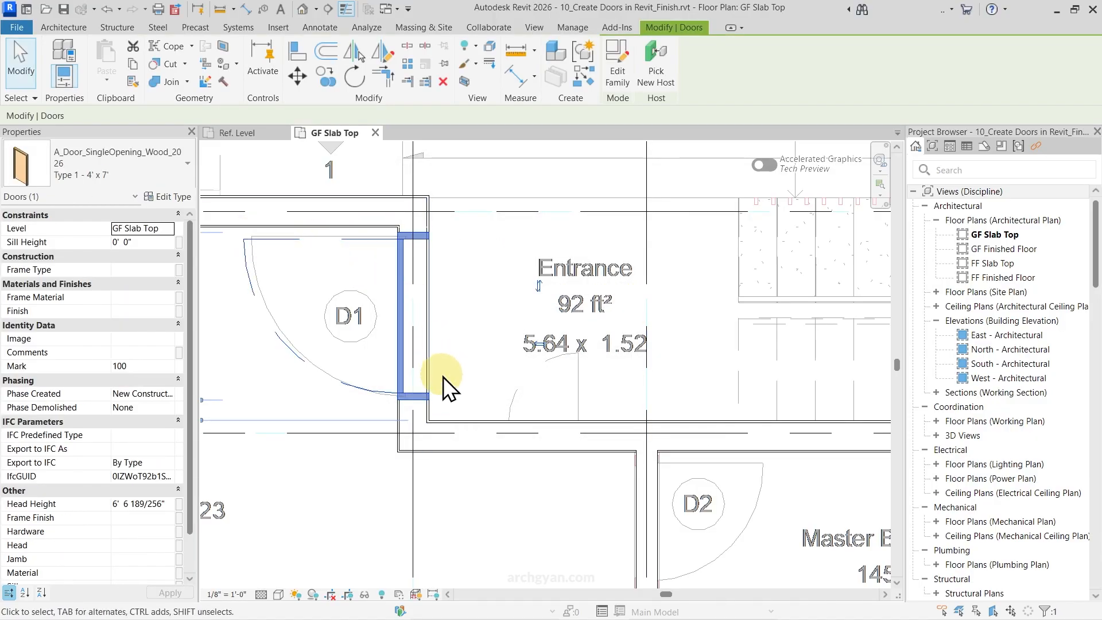
key(Escape)
scroll(443, 377, down, 3)
middle_drag(443, 377, 462, 305)
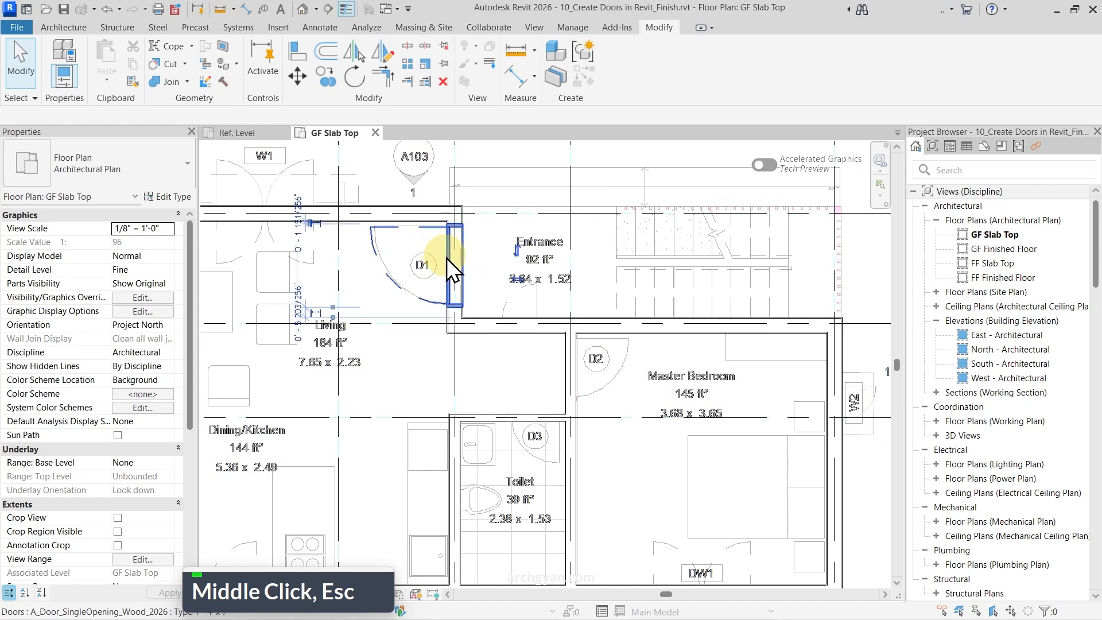
click(443, 252)
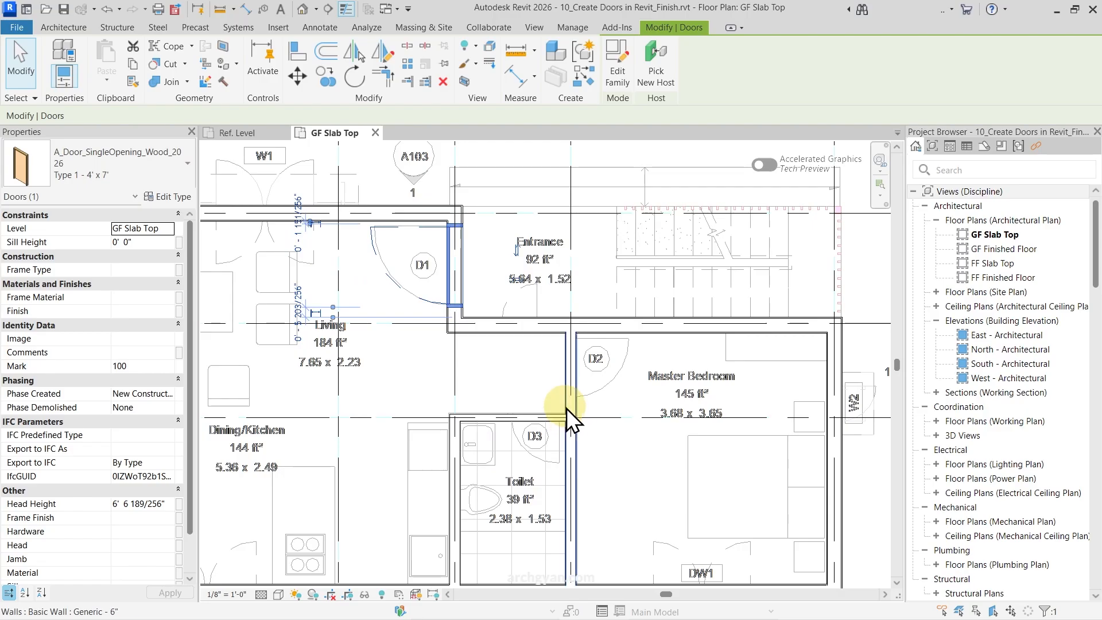
click(279, 595)
click(301, 509)
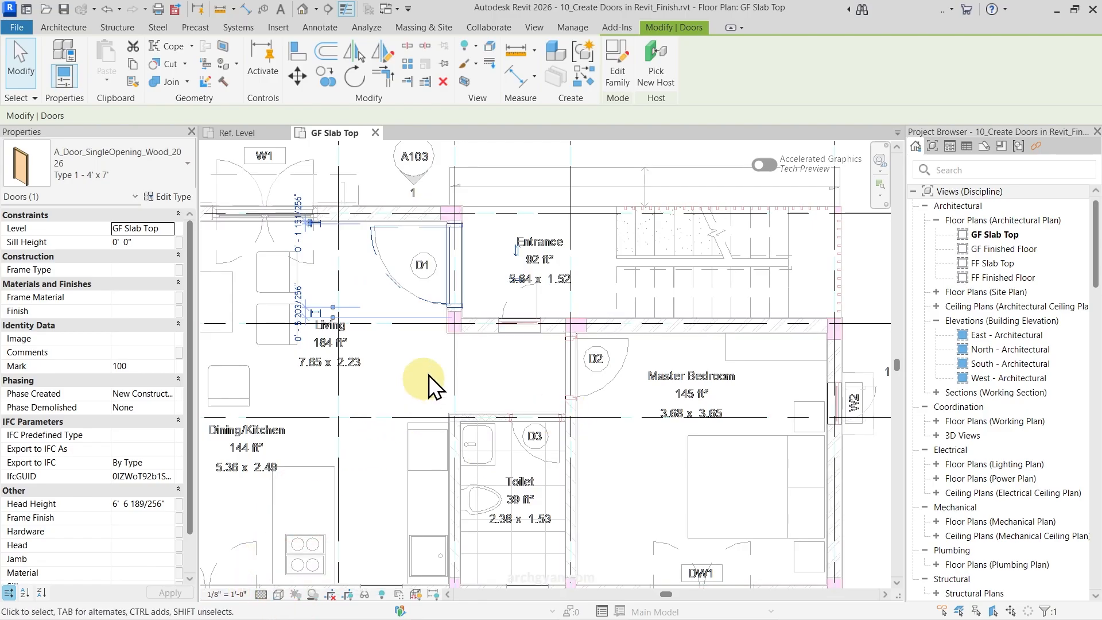
click(159, 196)
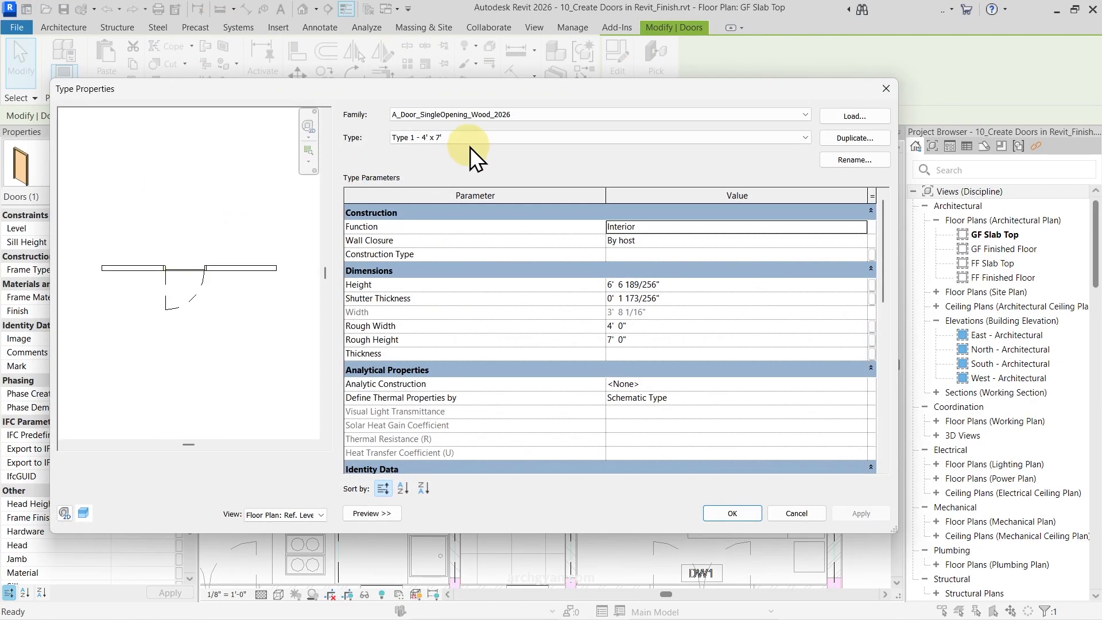
click(471, 140)
click(471, 140)
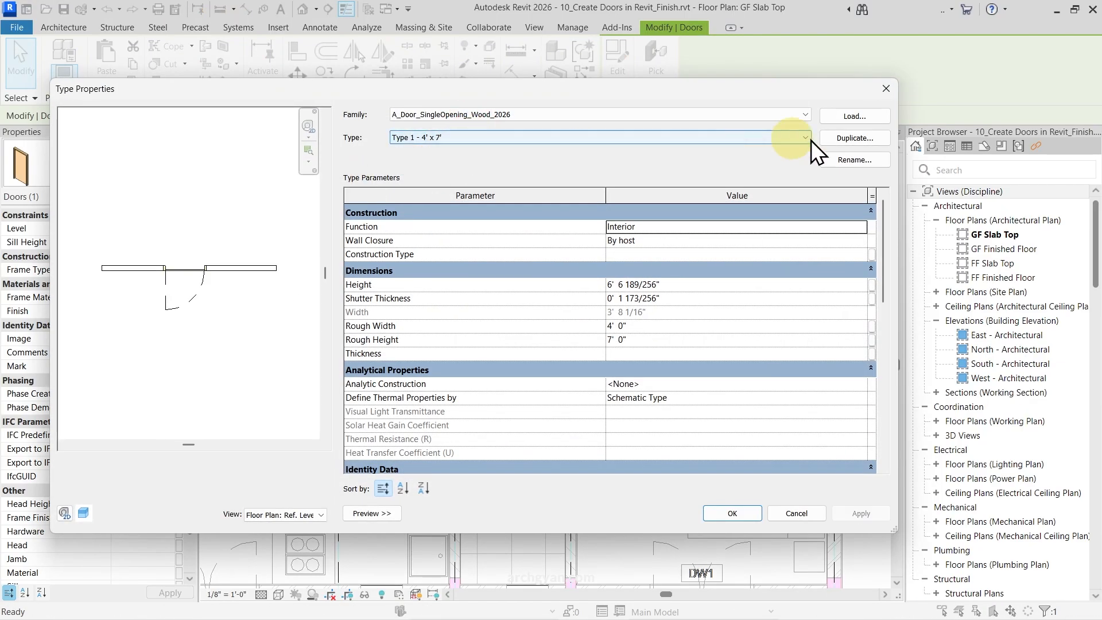
click(837, 139)
click(432, 302)
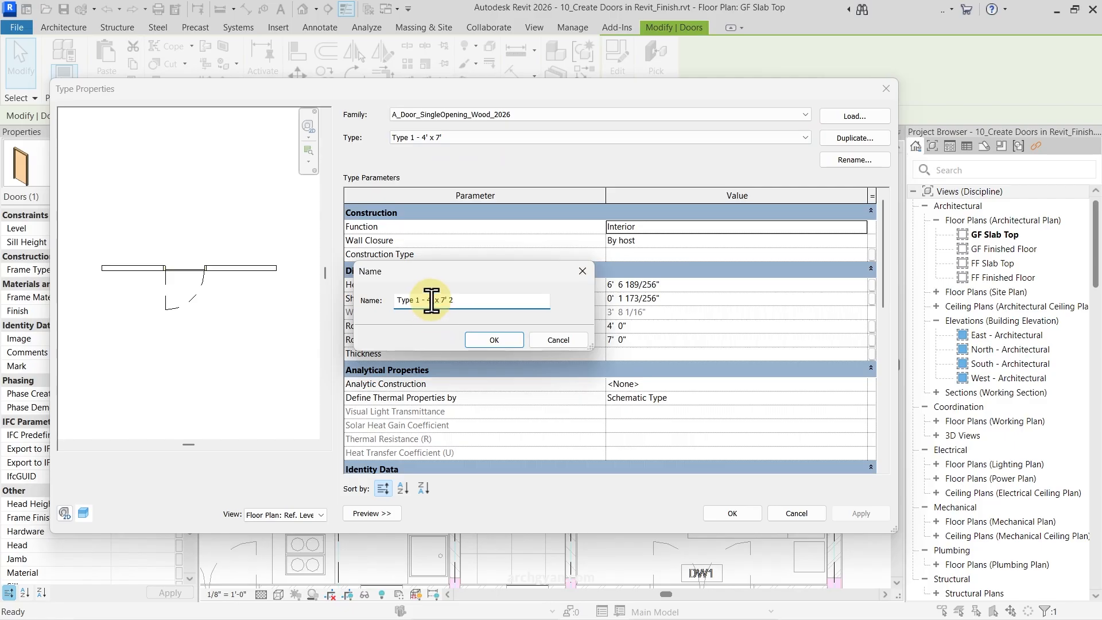
key(Left)
key(Left)
key(Left)
key(Left)
key(BackSpace)
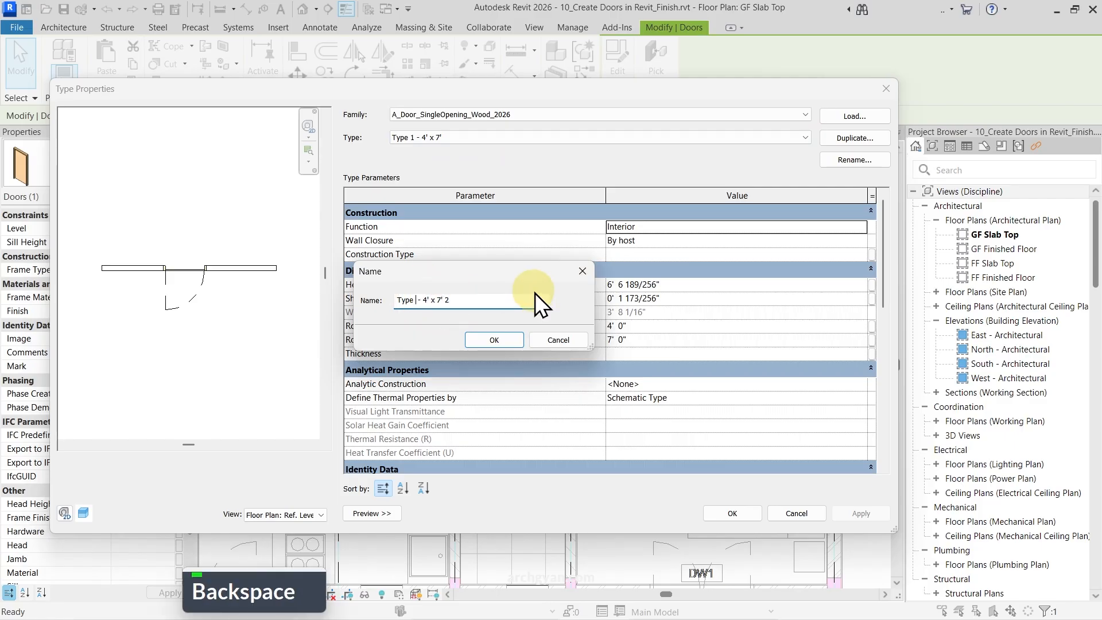
text(2)
key(Right)
key(Right)
key(Right)
key(BackSpace)
text(3)
key(Right)
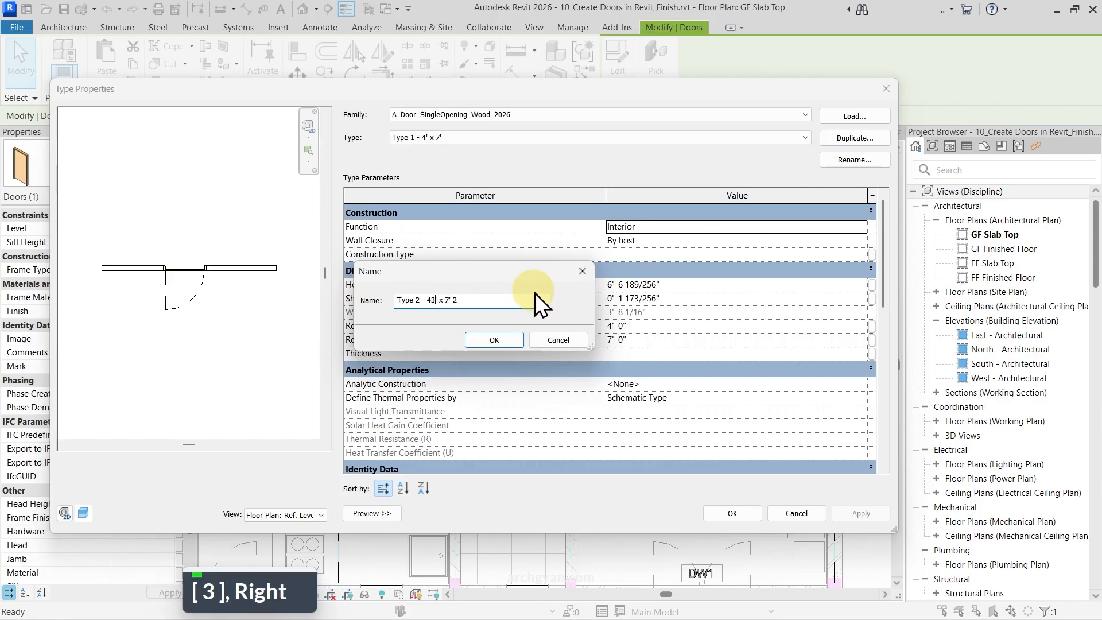
key(End)
key(BackSpace)
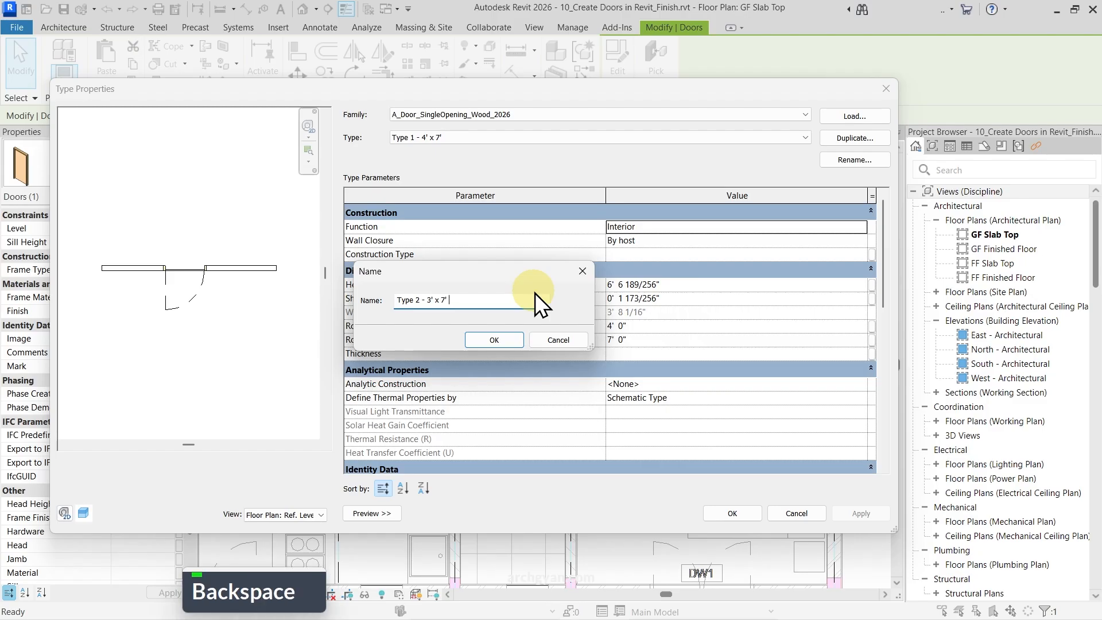
click(549, 339)
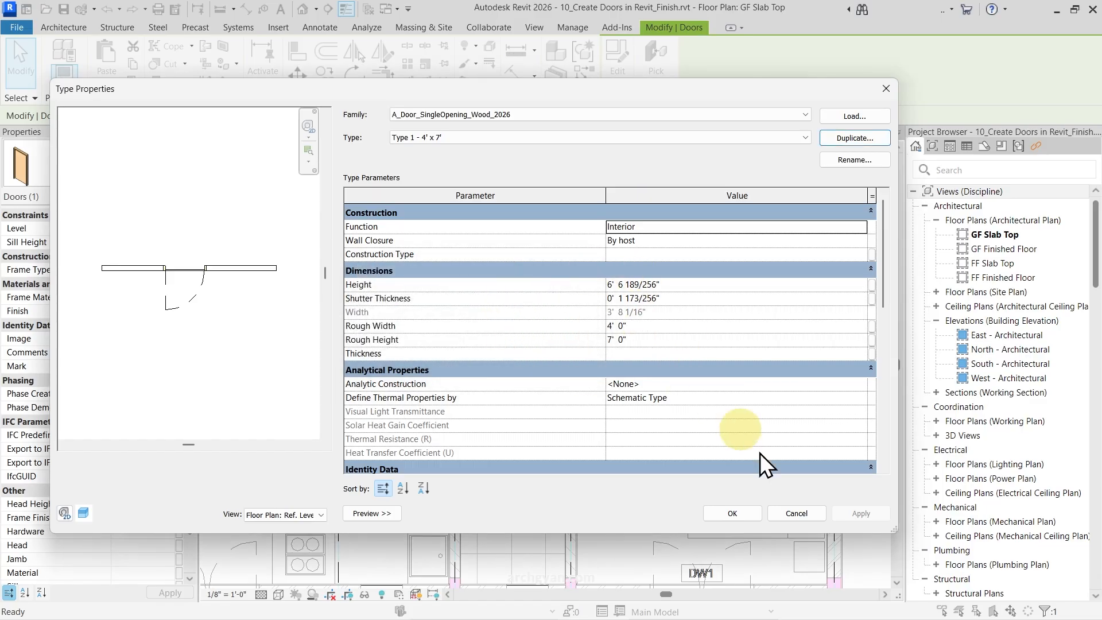
click(803, 515)
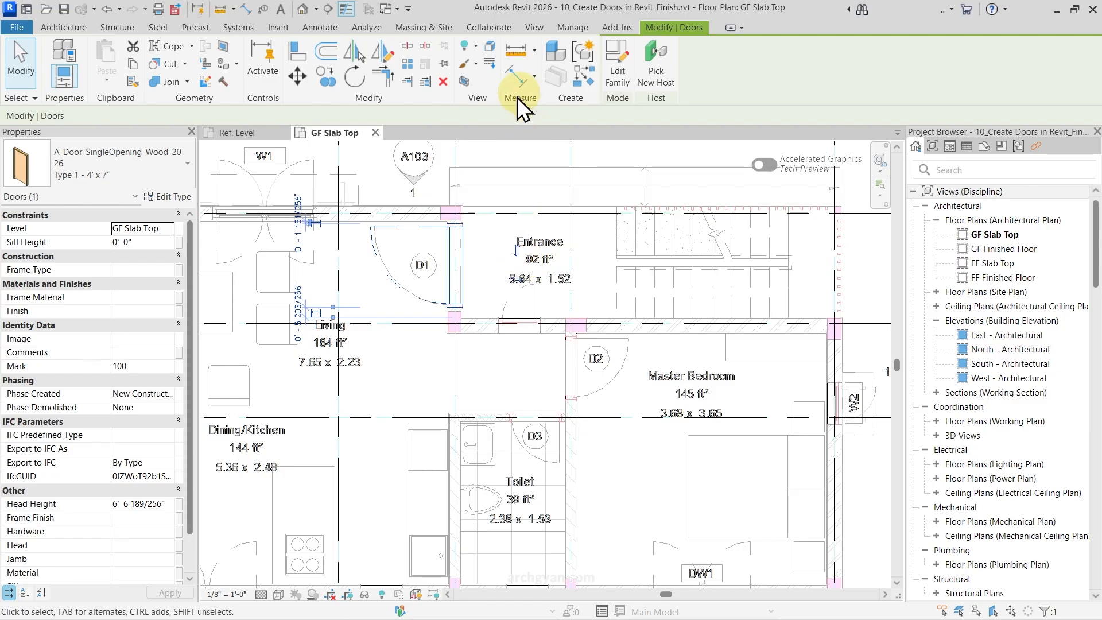
- In the door family's Ref. Level view, add a new family type named "Type 1 (Imperial) - 4' x 7'"
click(255, 134)
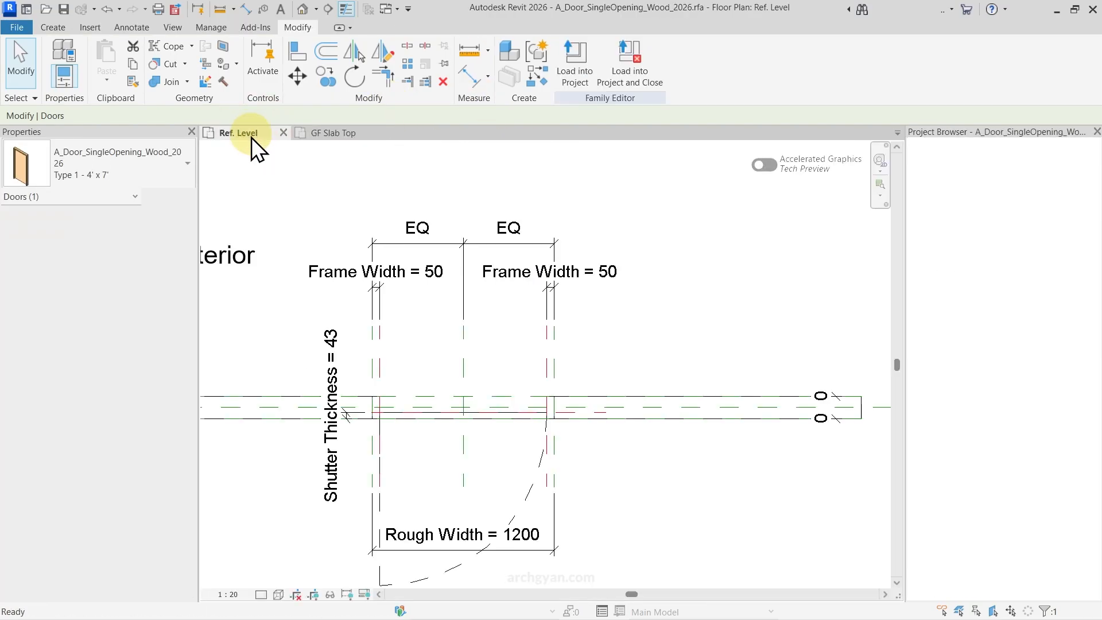
click(84, 75)
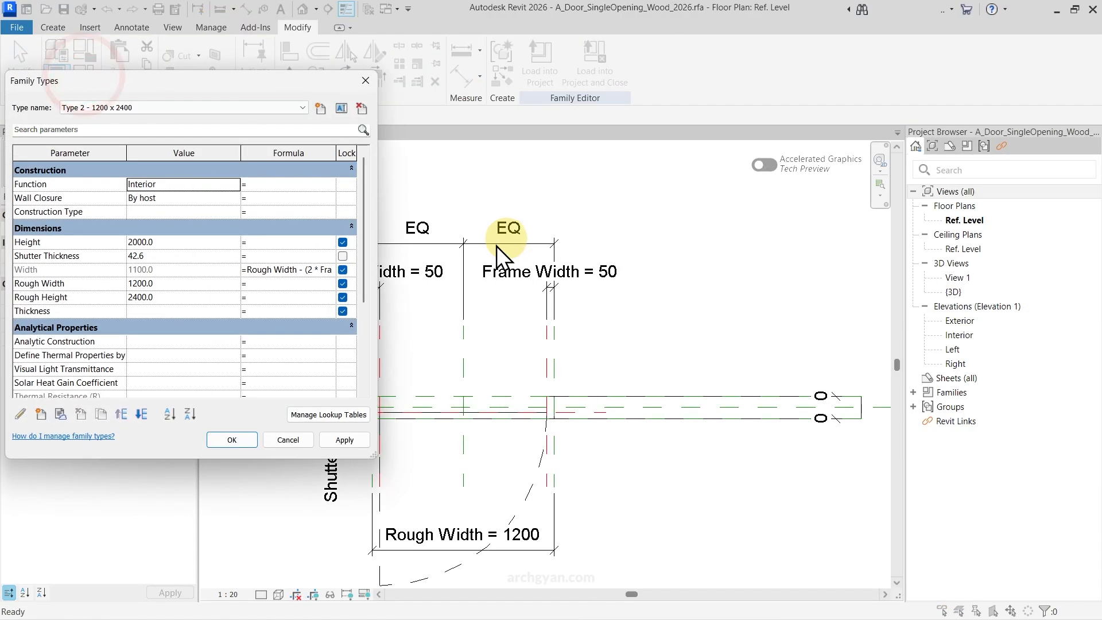
drag(146, 85, 579, 96)
click(543, 120)
click(543, 121)
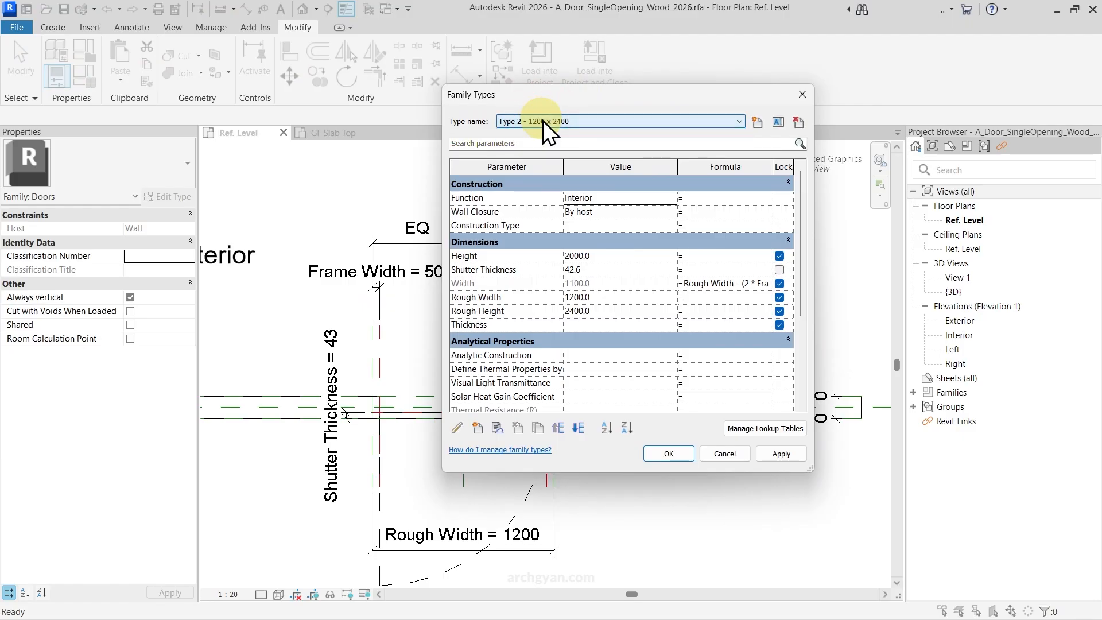
click(759, 123)
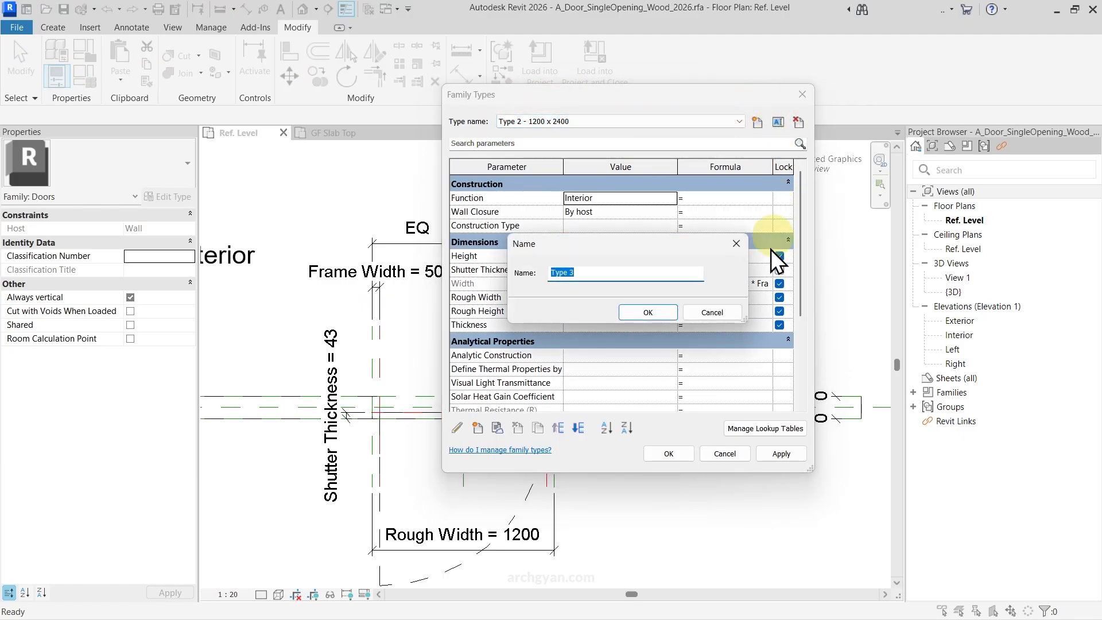
key(Left)
key(Right)
key(End)
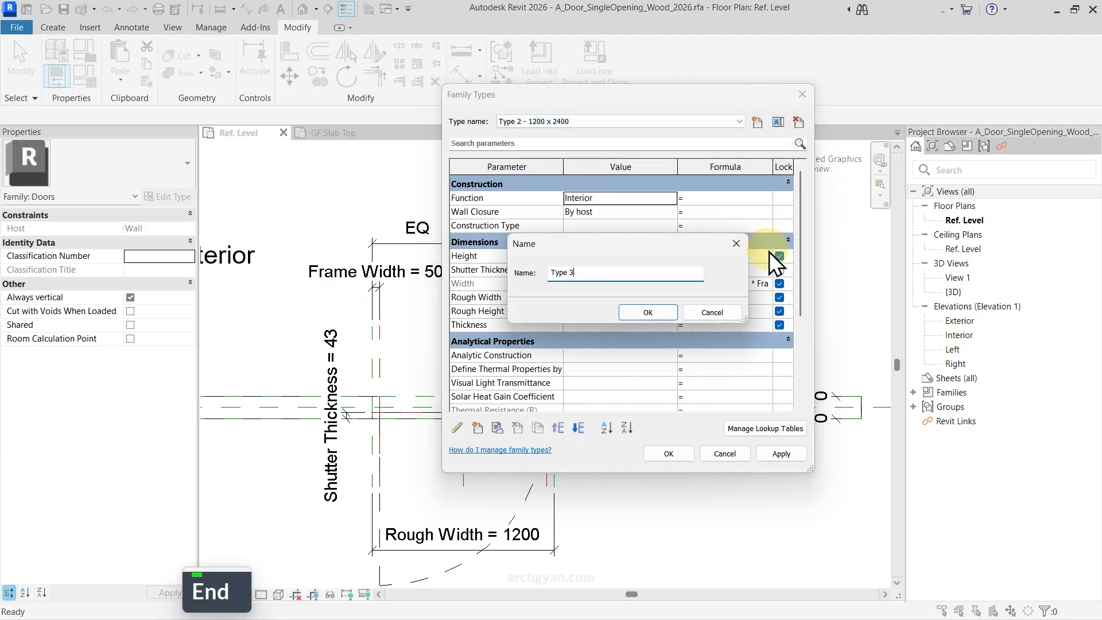
key(BackSpace)
text(1 ()
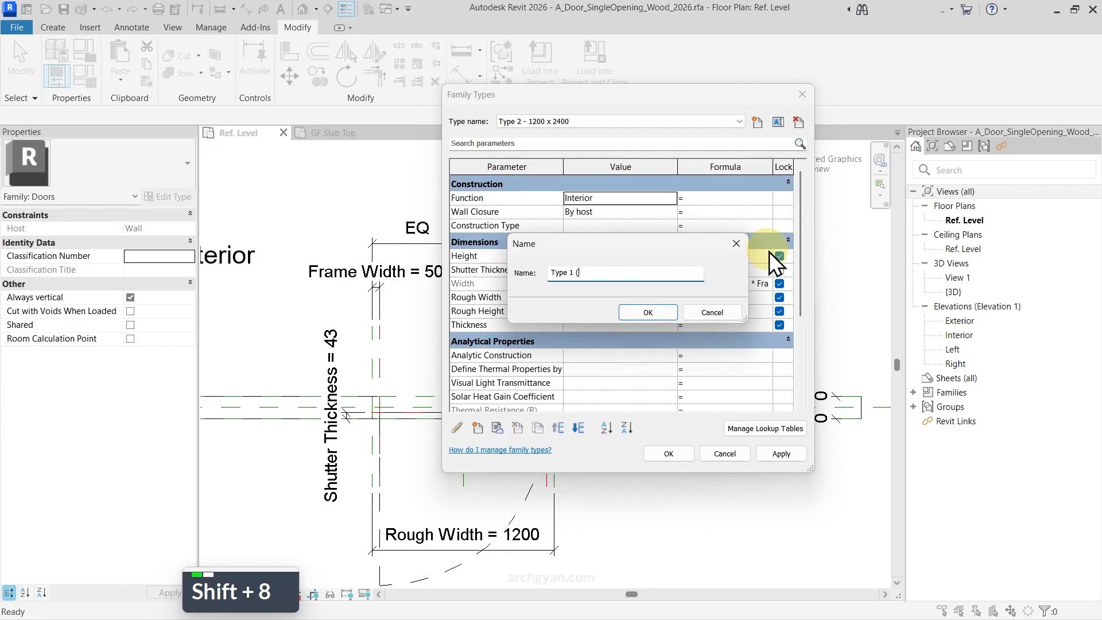
text(Imperial))
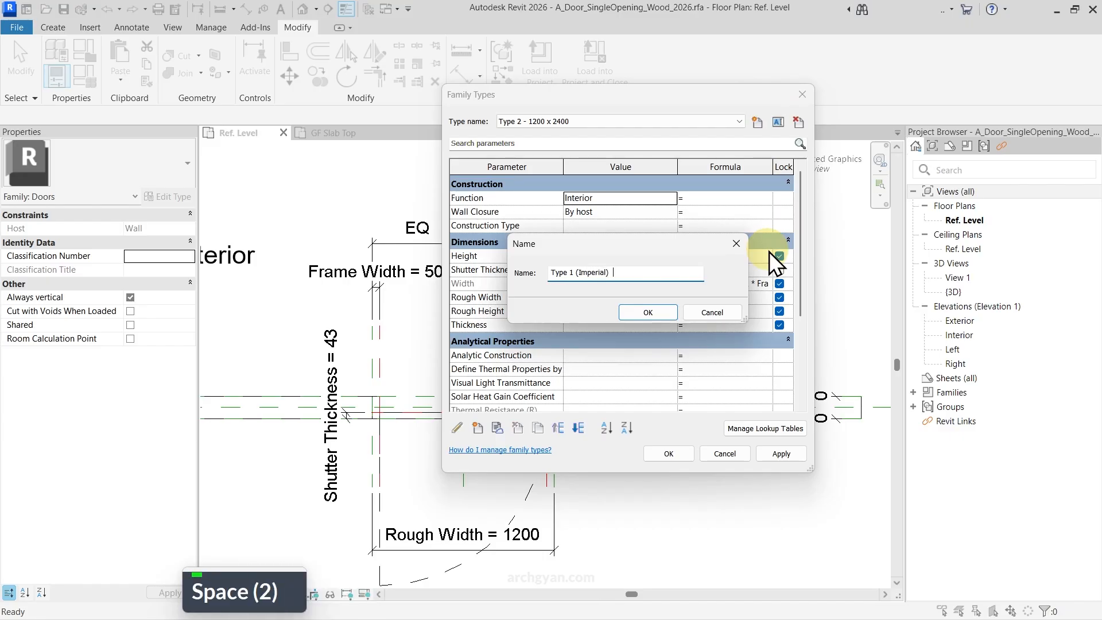
key(BackSpace)
text(- 4' x7)
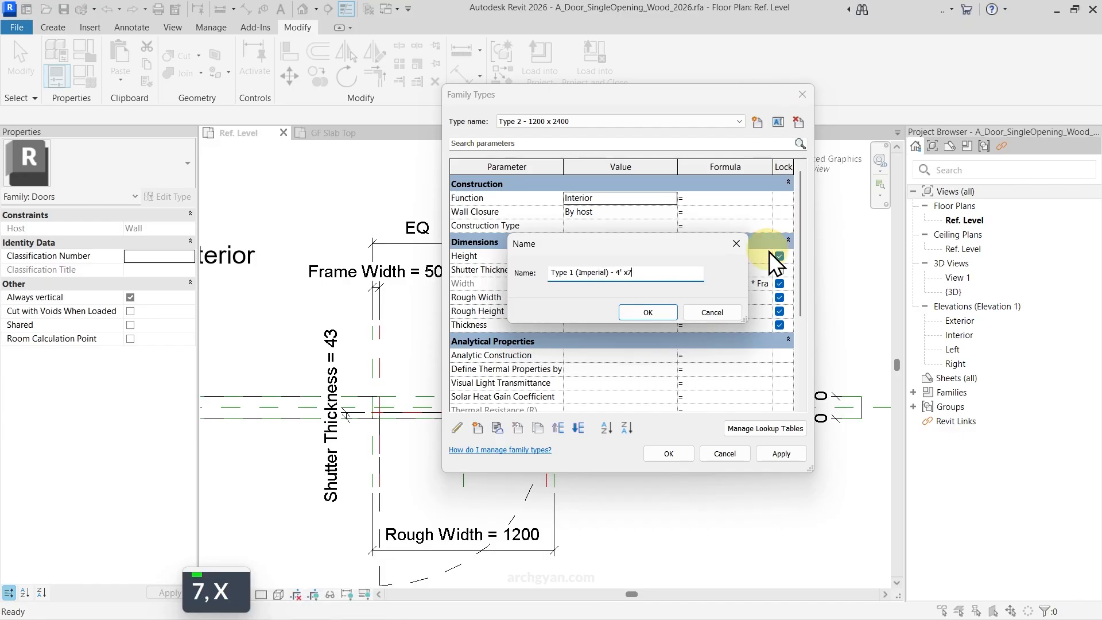
key(BackSpace)
key(BackSpace)
text(7')
key(Right)
key(Return)
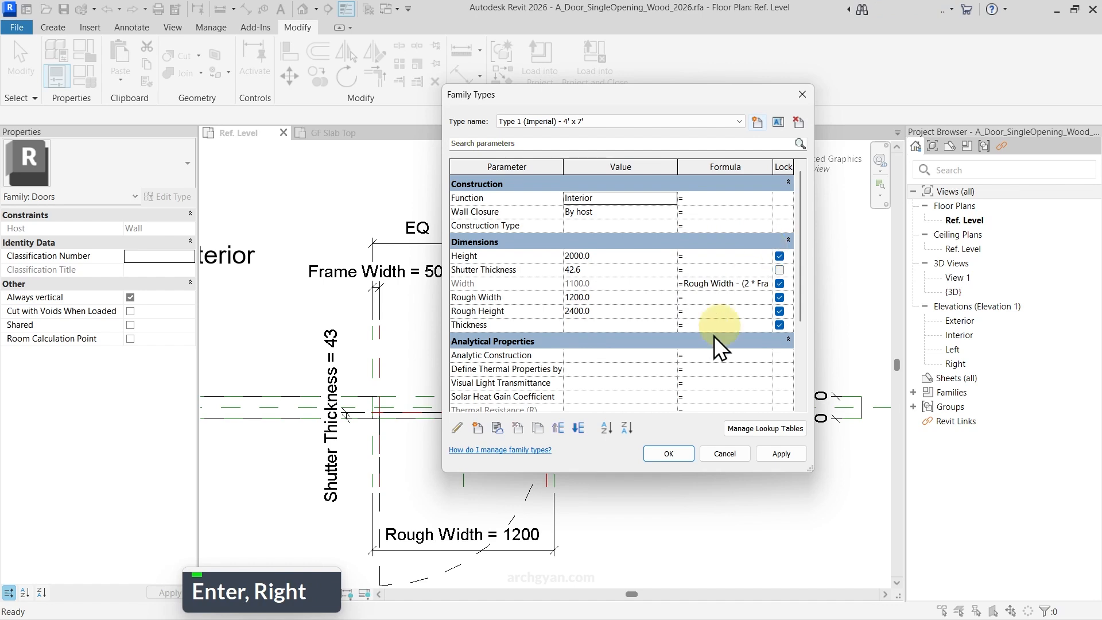
- Set the Type 1 (Imperial) door's Rough Width to 4' and its Rough Height to 7'
click(611, 299)
text(4')
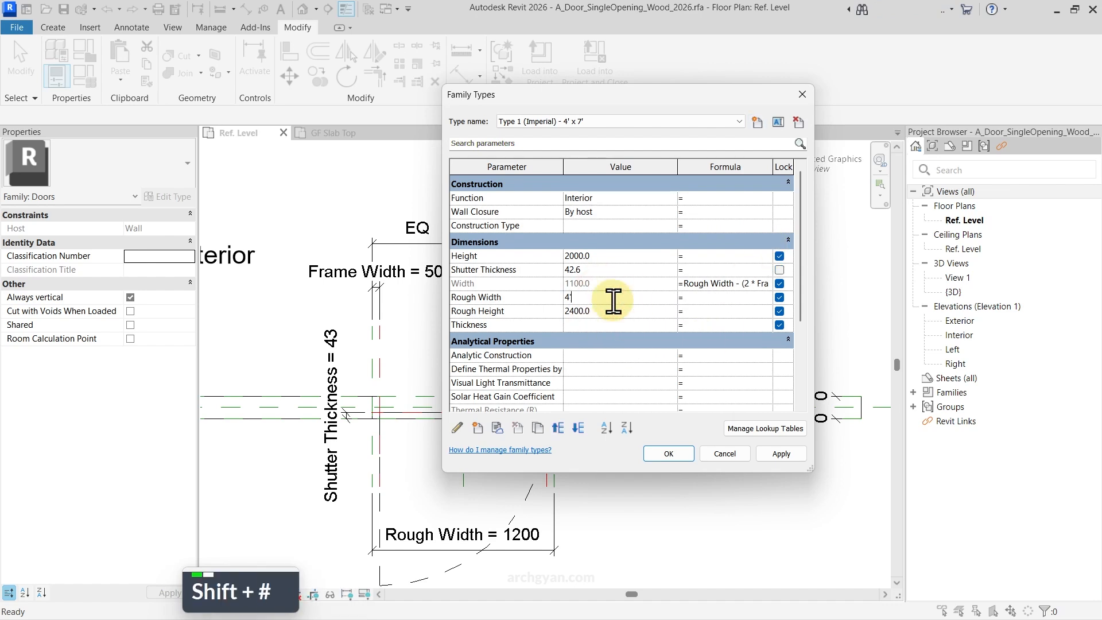
key(Return)
click(608, 310)
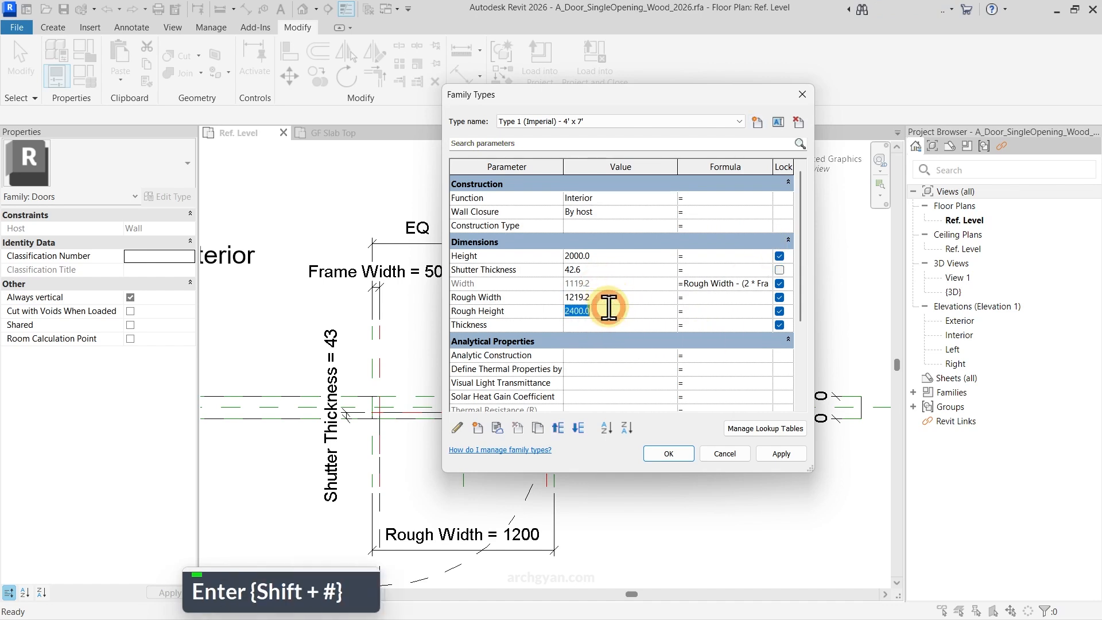
text(7)
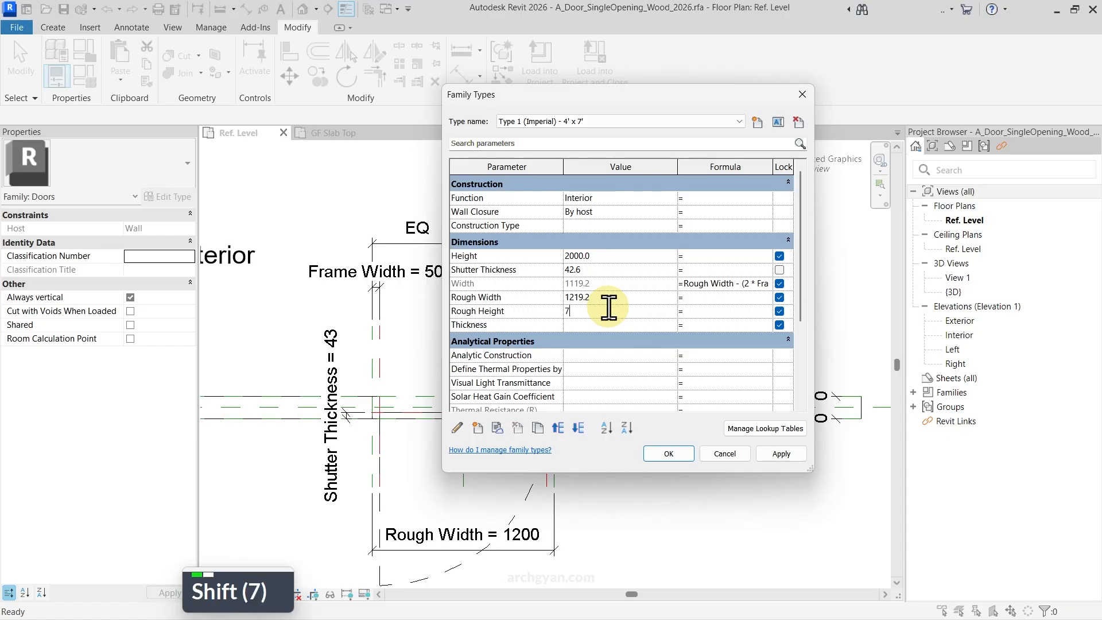
text(')
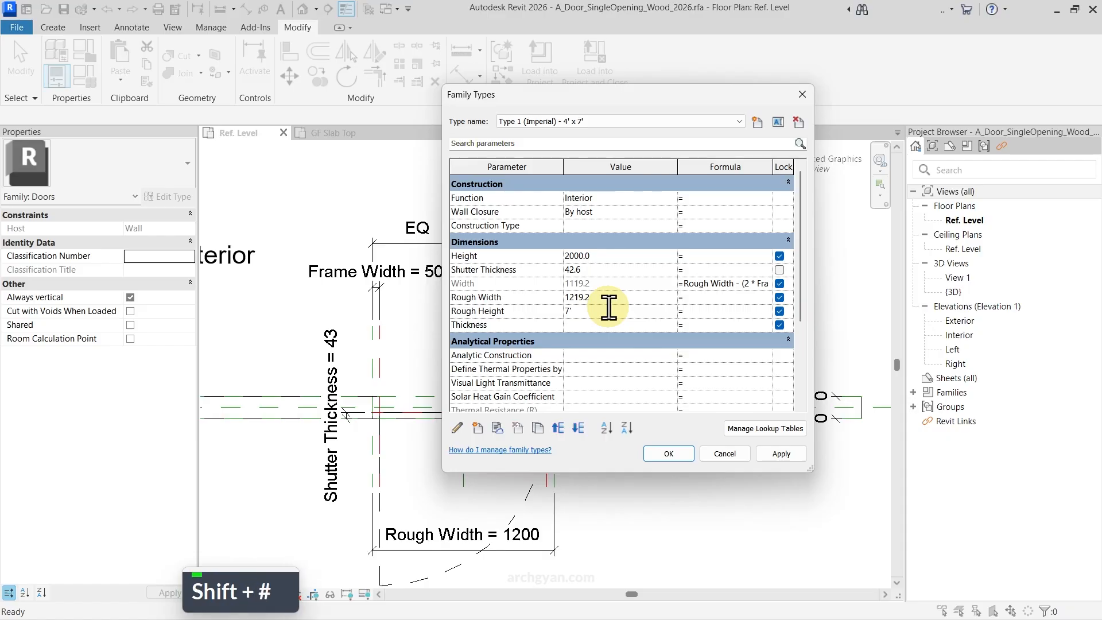
key(Return)
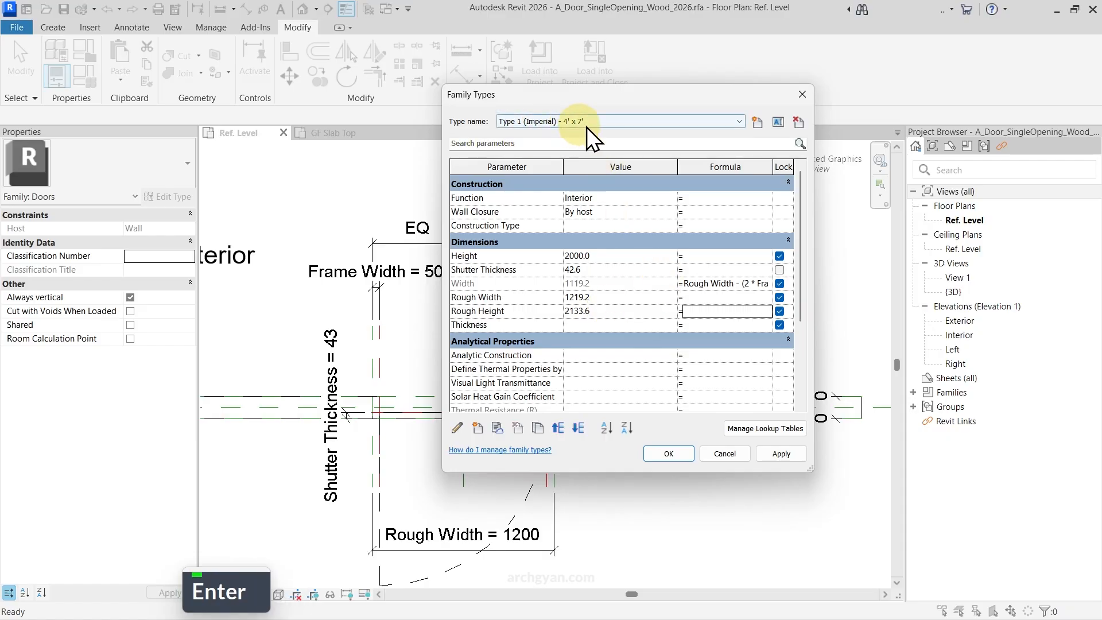
- Add another family type named "Type 2 (Imperial) - 3' x 7'", reusing the first imperial type's name as its base
click(756, 123)
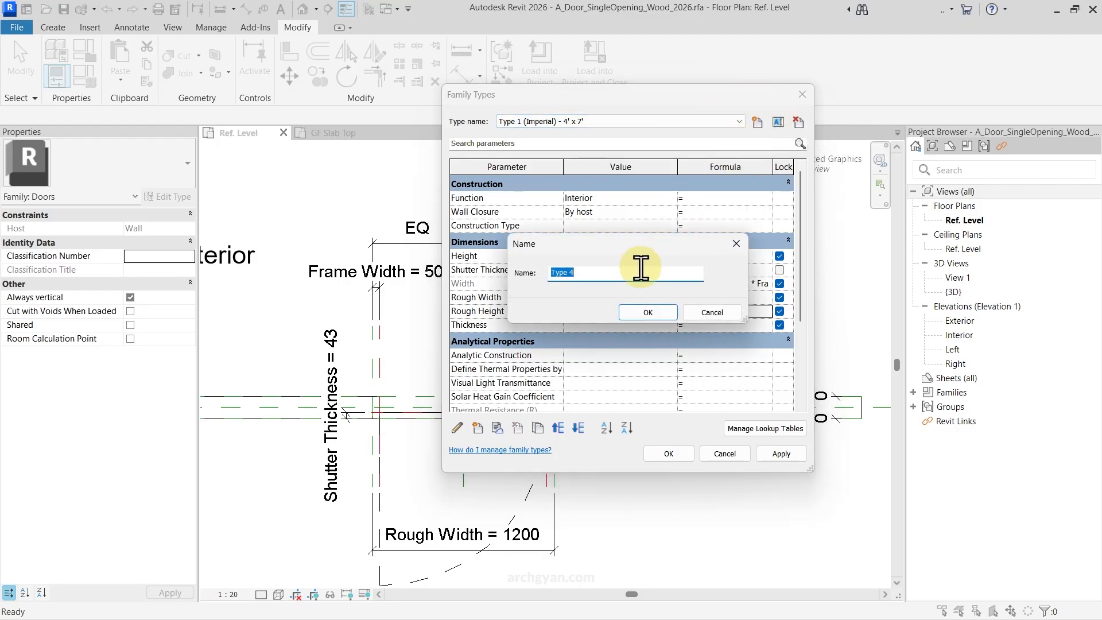
text(Type 1 (Imperial) - 4' x 7')
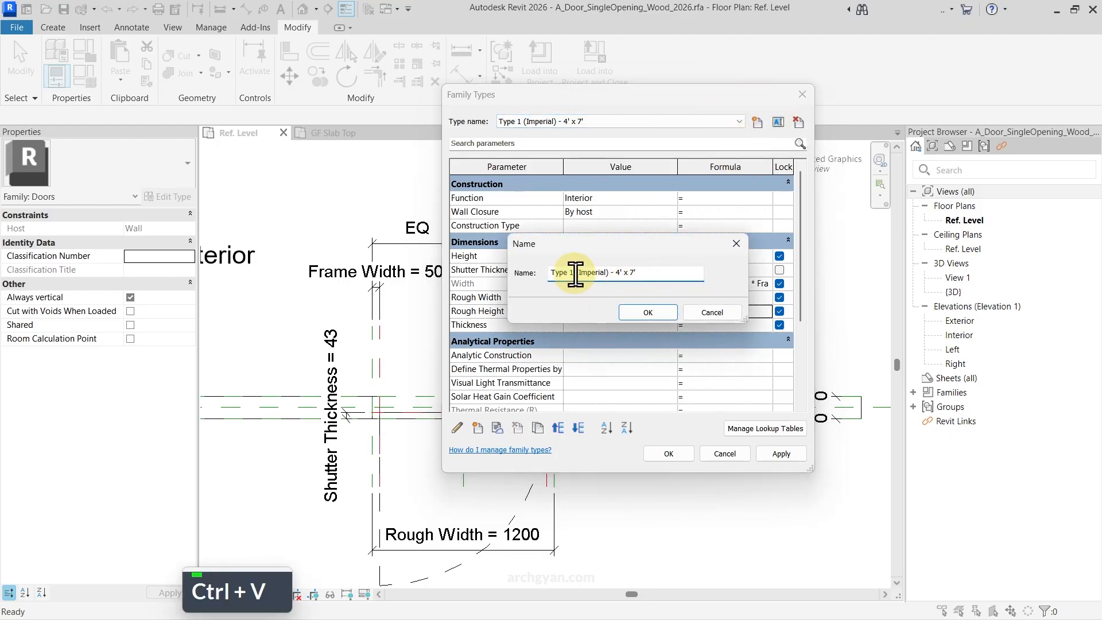
click(574, 275)
key(BackSpace)
text(2)
key(Left)
key(End)
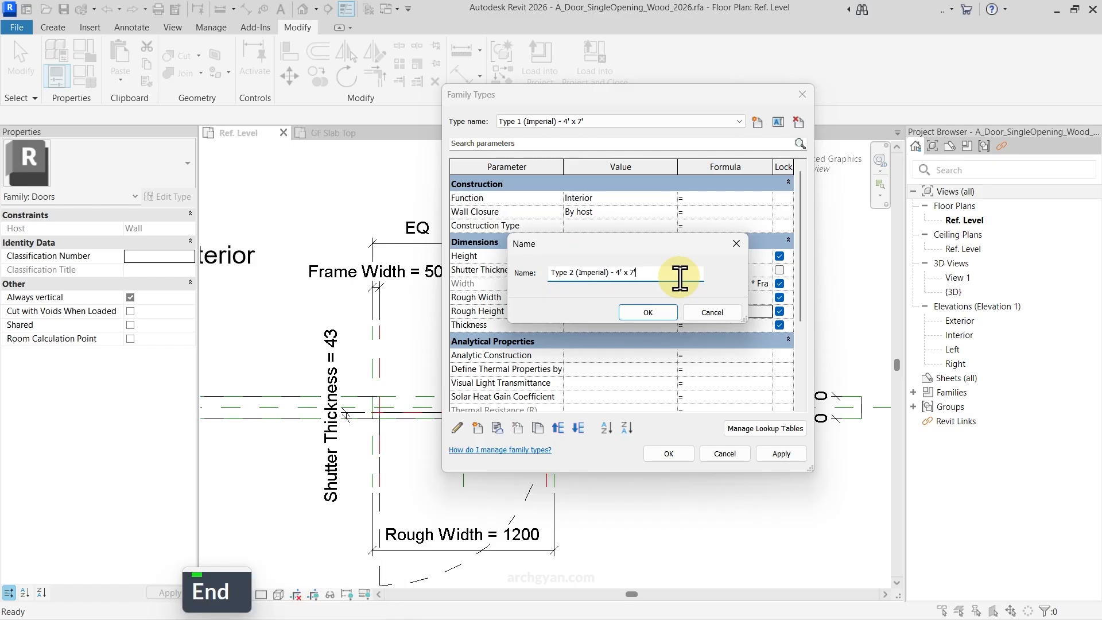
key(Left)
key(Left)
key(Left)
key(Left)
key(Left)
key(Left)
text(3)
key(BackSpace)
key(BackSpace)
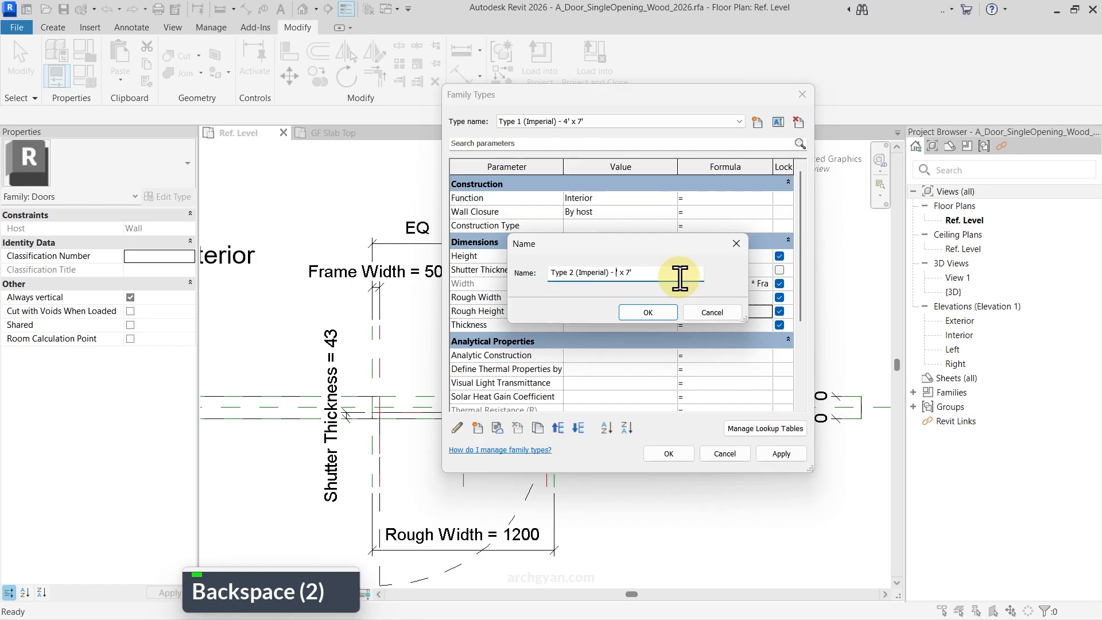
text(3)
key(End)
key(Return)
- Set the Rough Width of the Type 2 (Imperial) door to 3'
click(629, 300)
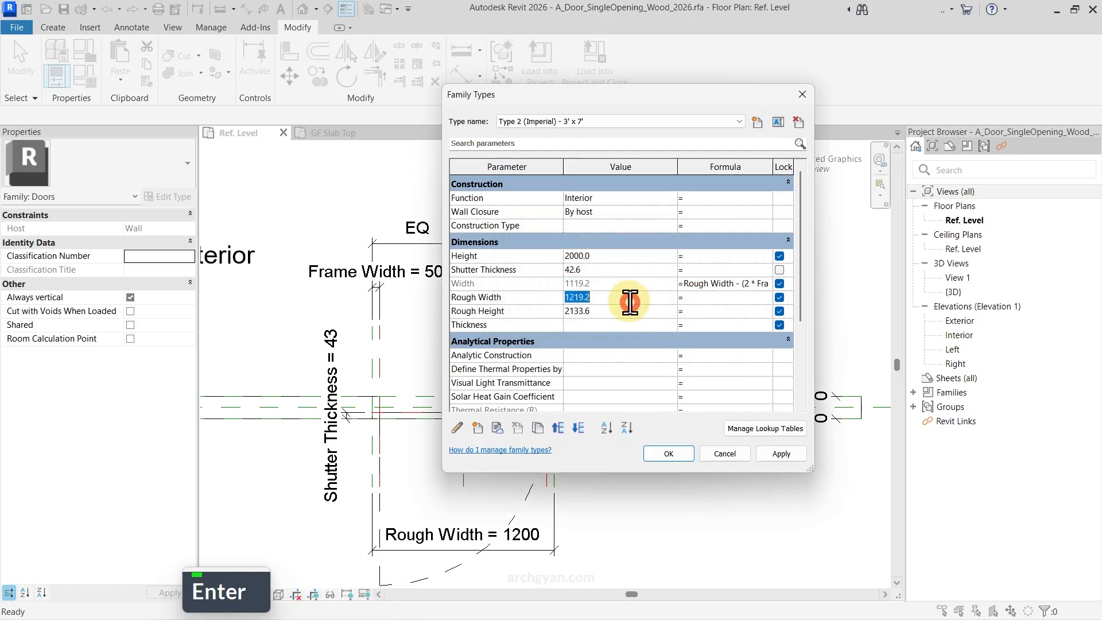
text(3')
key(Return)
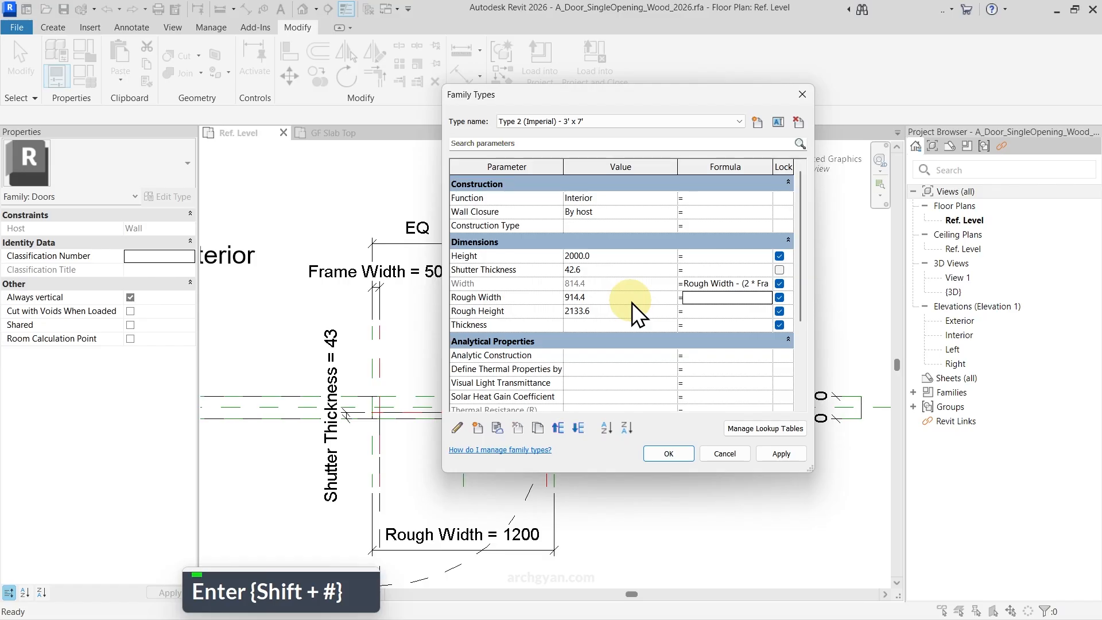
- Add a new family type named "Type 1 (Imperial) - 2.5' x 7'", reusing the first imperial type's name as its base
click(758, 122)
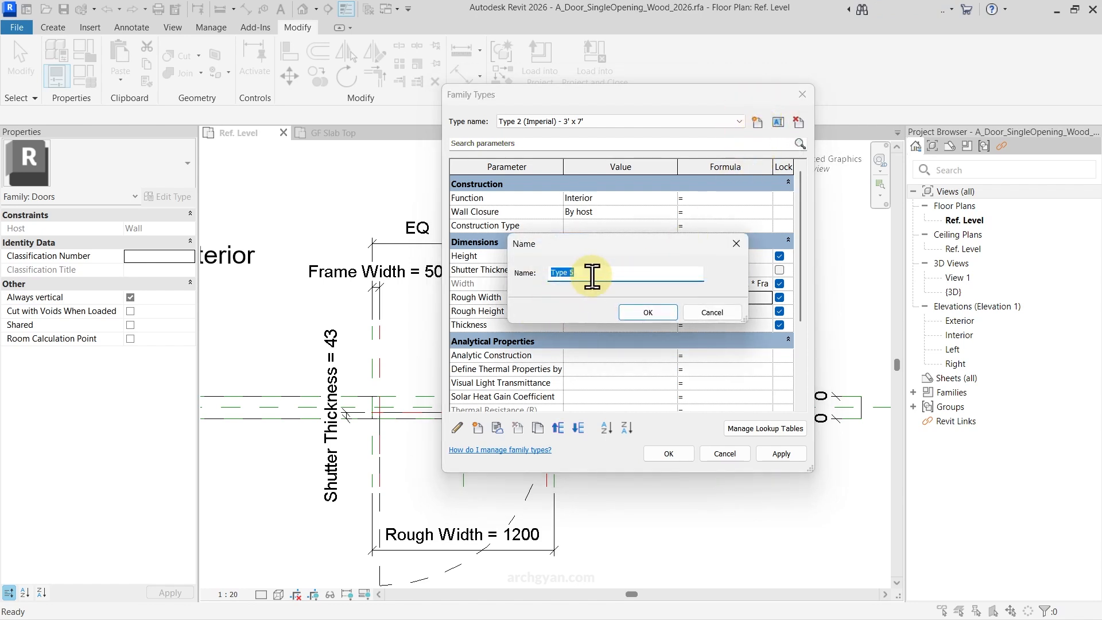
click(592, 276)
key(ctrl+a)
text(Type 1 (Imperial) - 3' x 7')
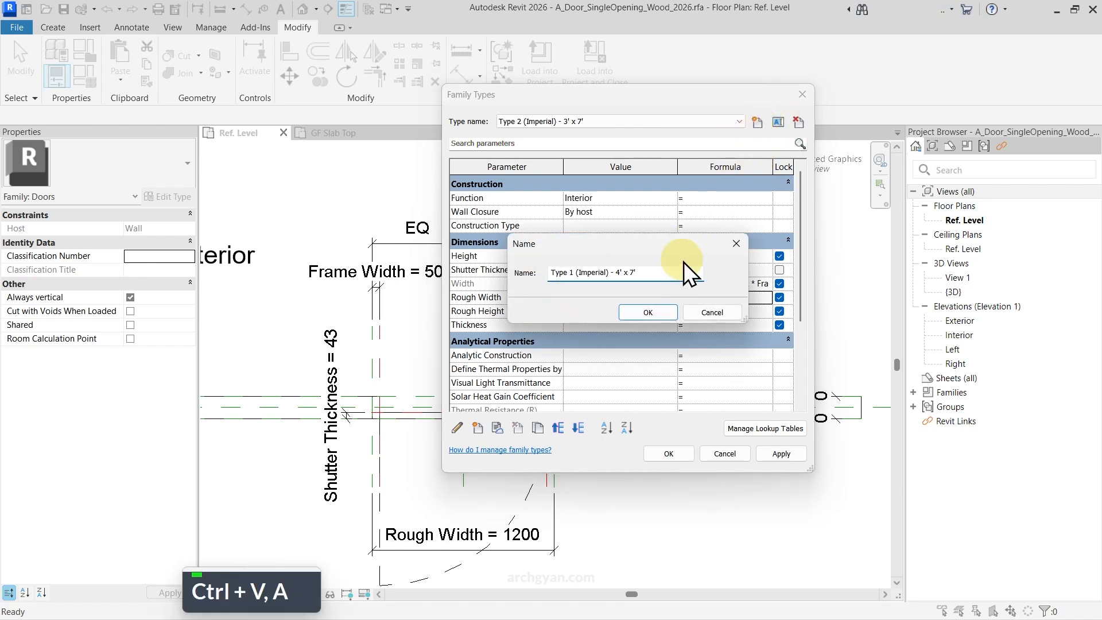
key(Left)
key(Left)
key(Left)
key(Left)
key(Left)
key(BackSpace)
key(BackSpace)
text(2.5)
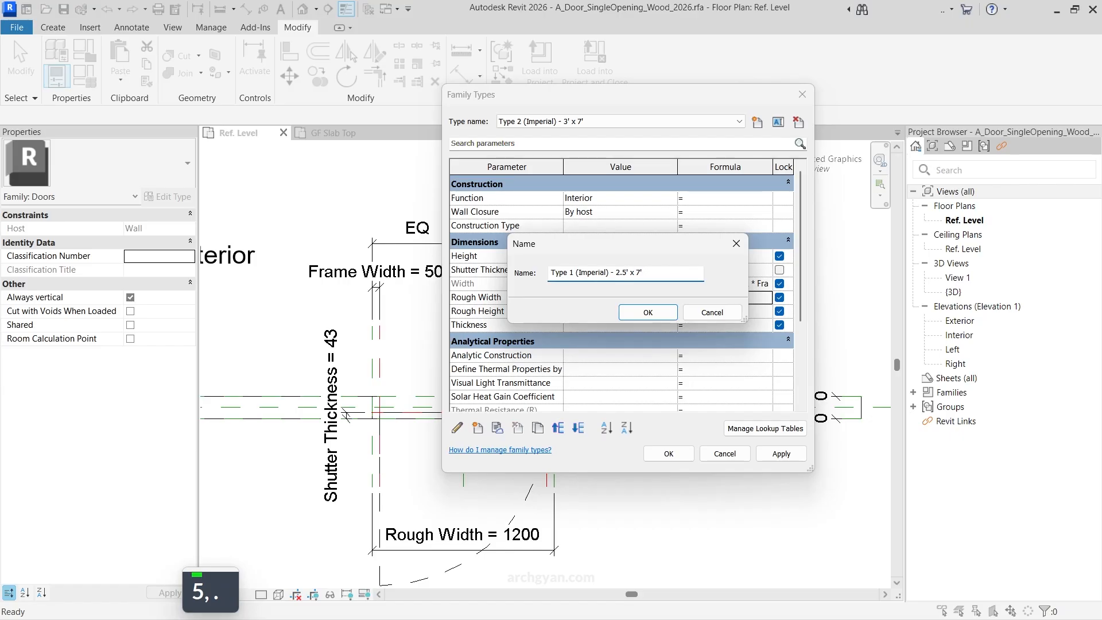
click(649, 312)
- Set the new 2.5' x 7' type's Rough Width to 2.5' and accept the family types
click(631, 298)
text(2)
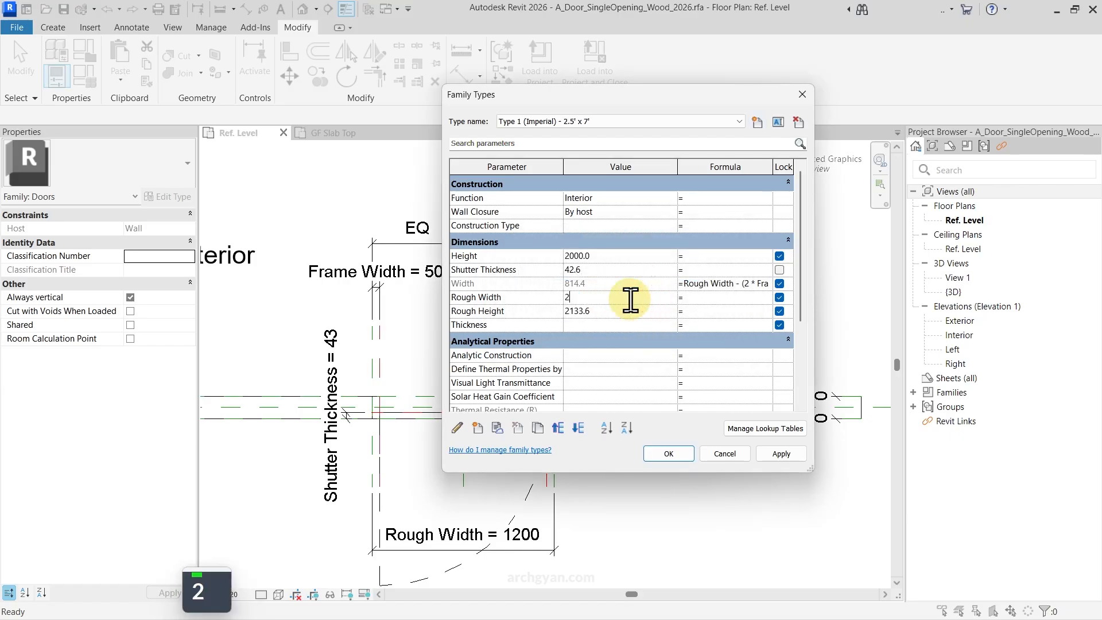
text(.5')
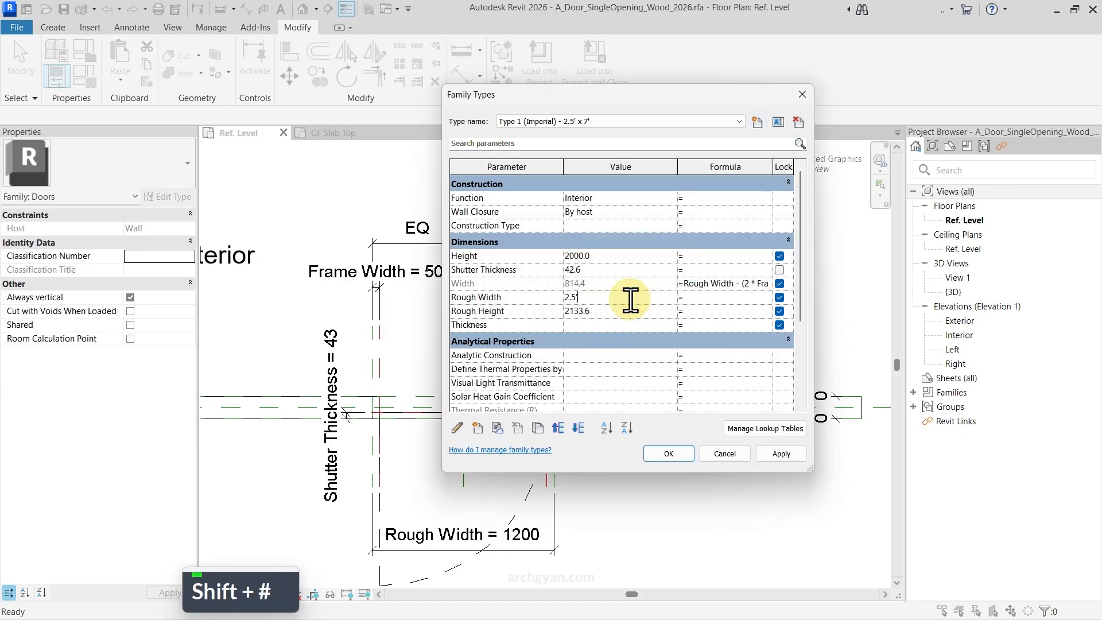
key(Return)
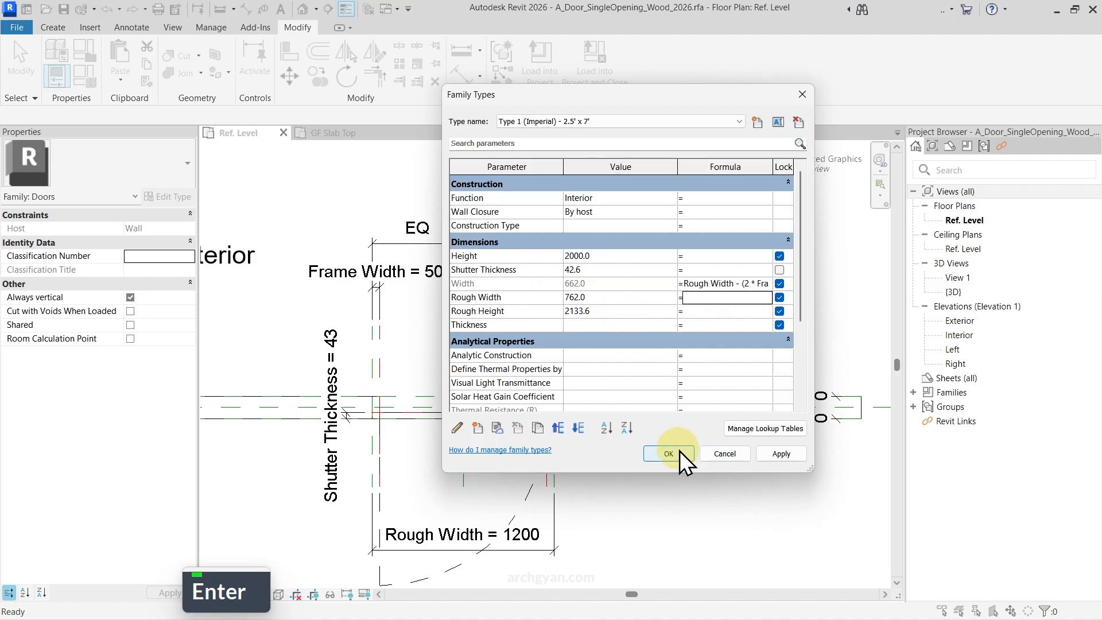
click(677, 453)
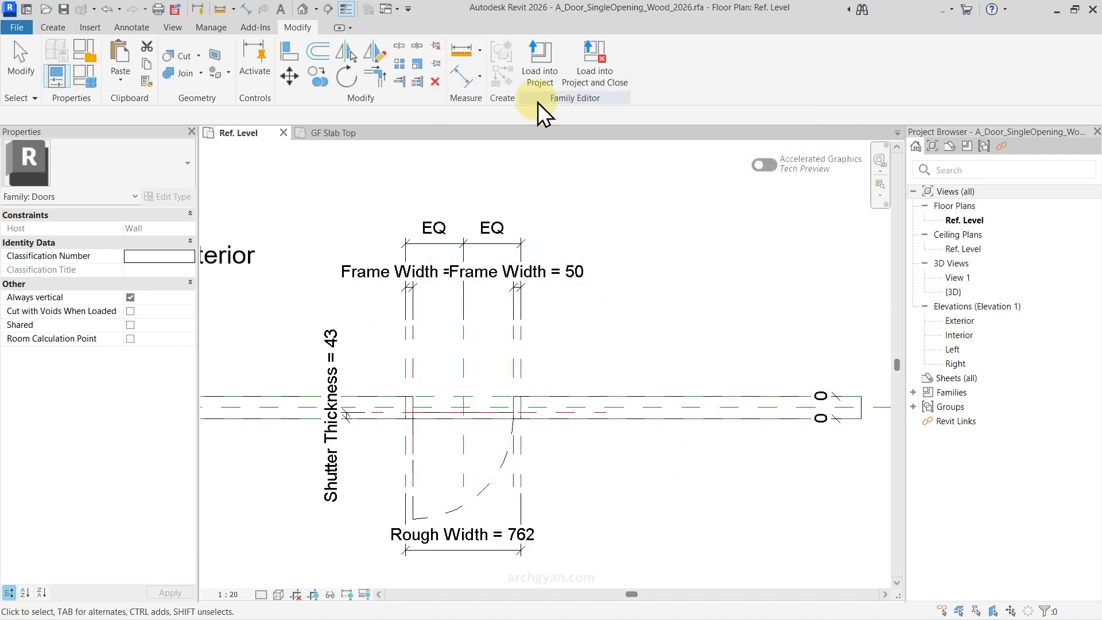
- Load the door family into the house project, overwriting the existing version and its parameter values, and review the types available for door D1
click(536, 56)
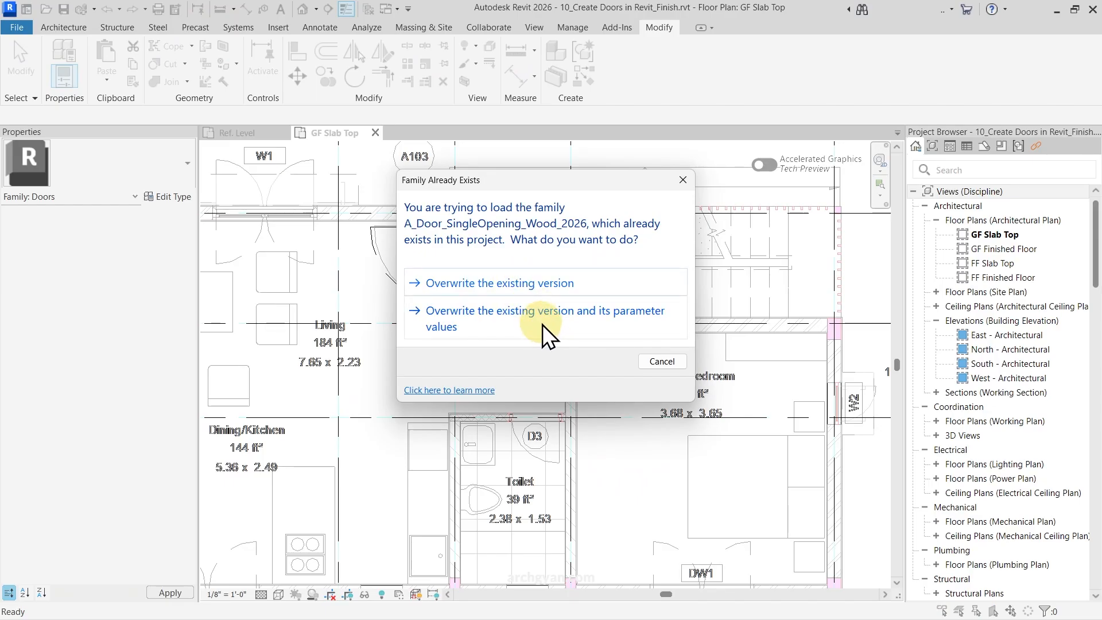
click(504, 318)
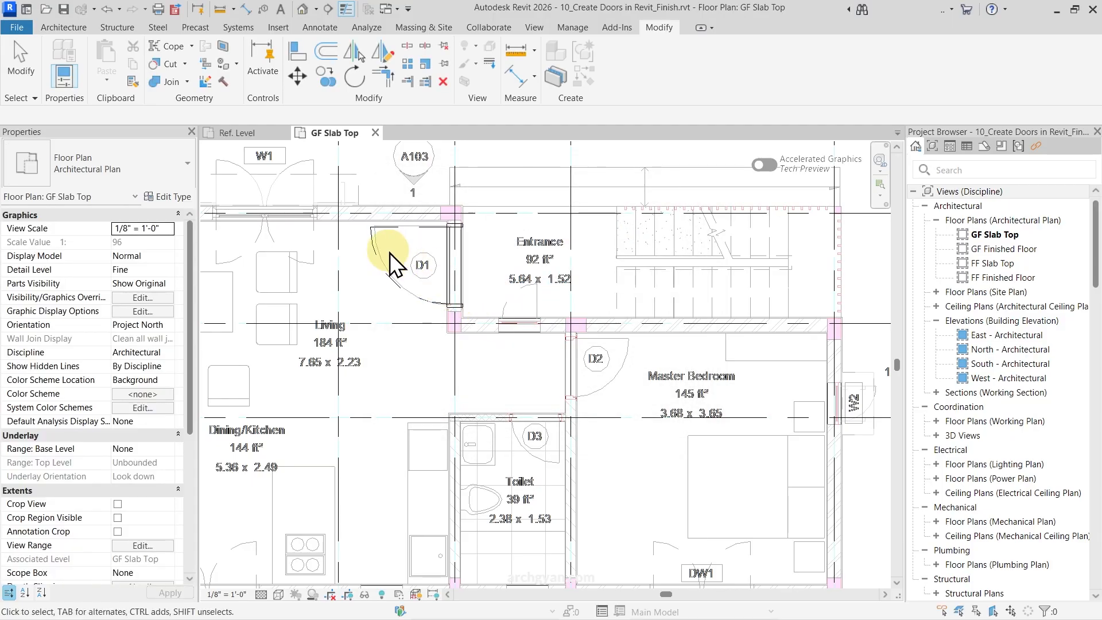
click(380, 264)
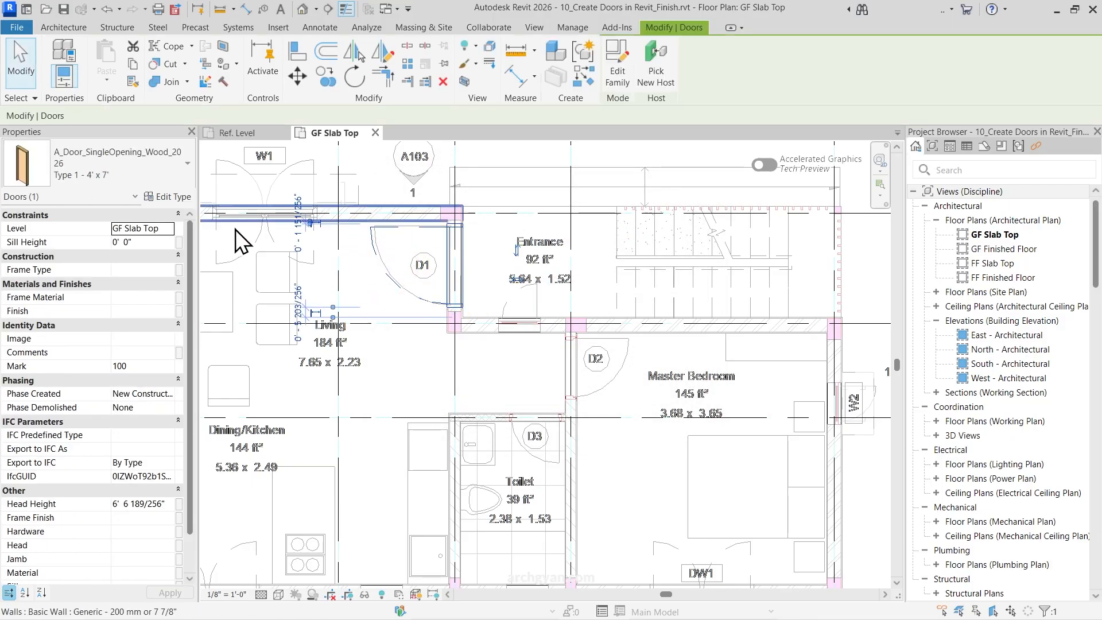
click(161, 177)
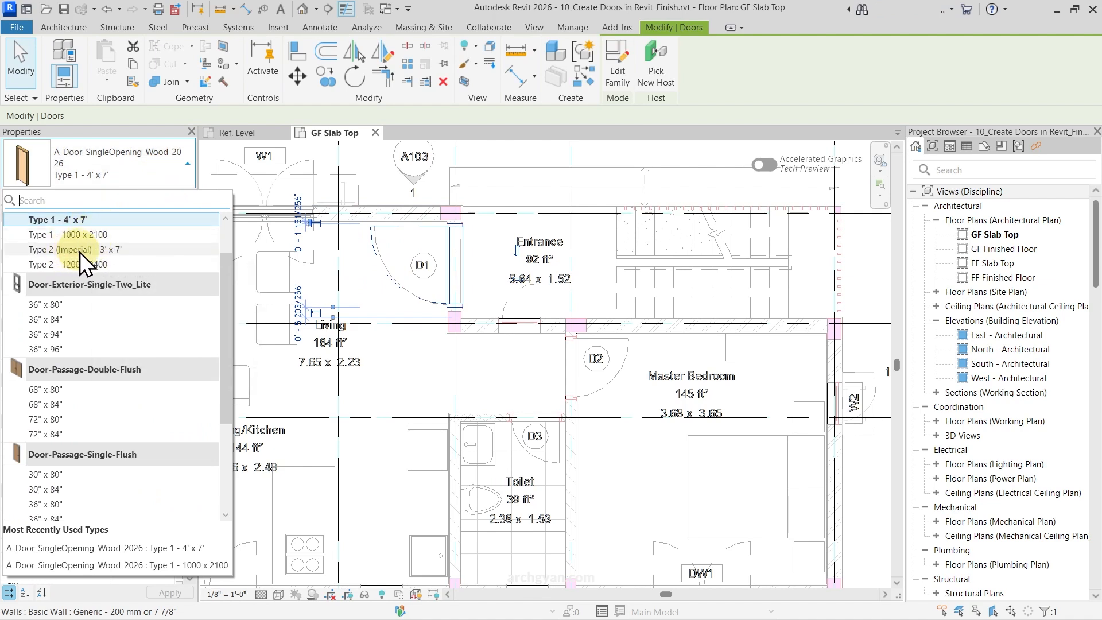
scroll(93, 253, up, 2)
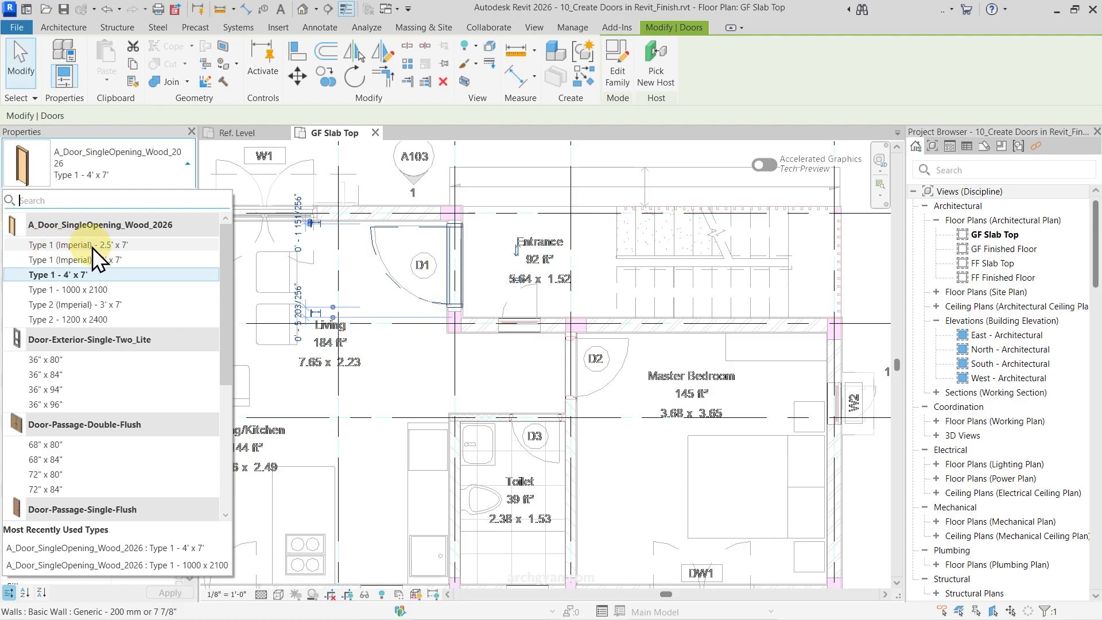
click(133, 170)
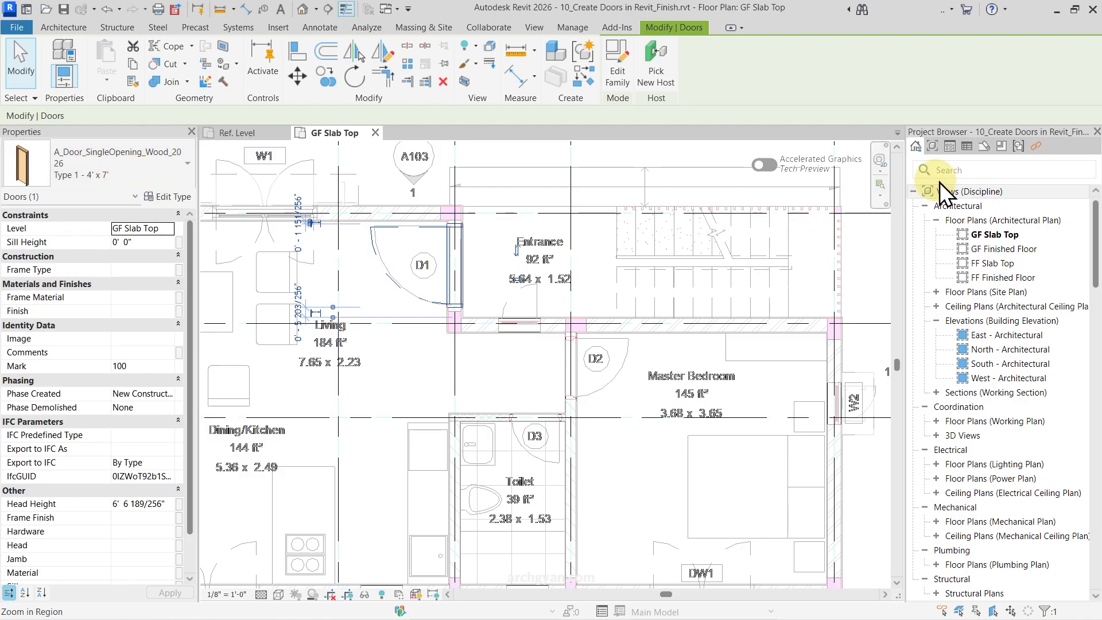
- Search the project's families for "door" and expand the types of A_Door_SingleOpening_Wood_2026
click(1001, 147)
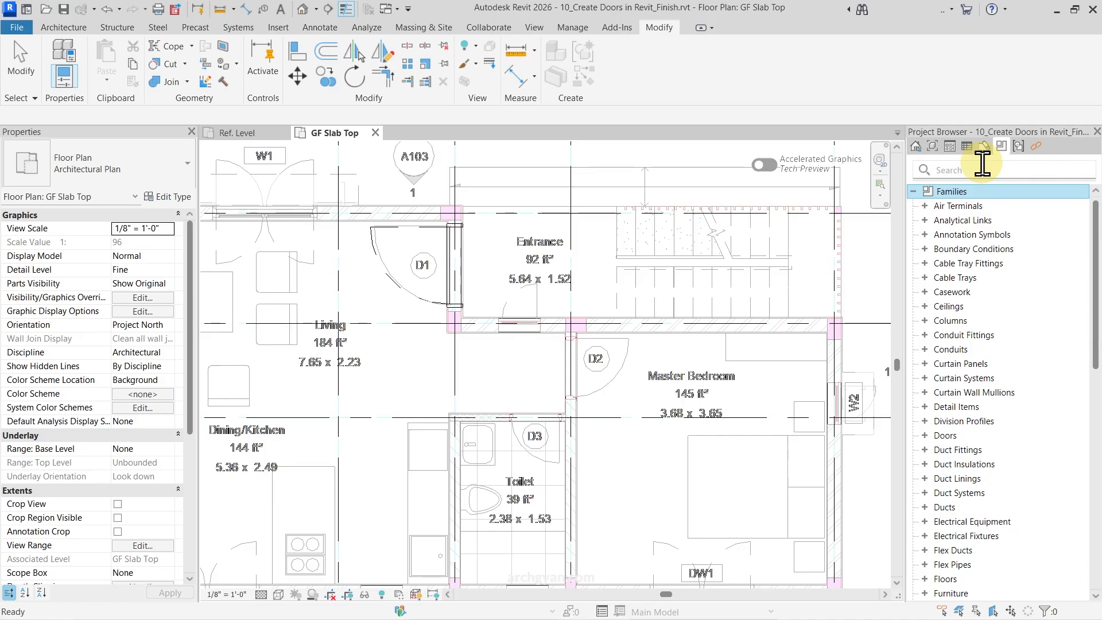
click(982, 168)
text(door)
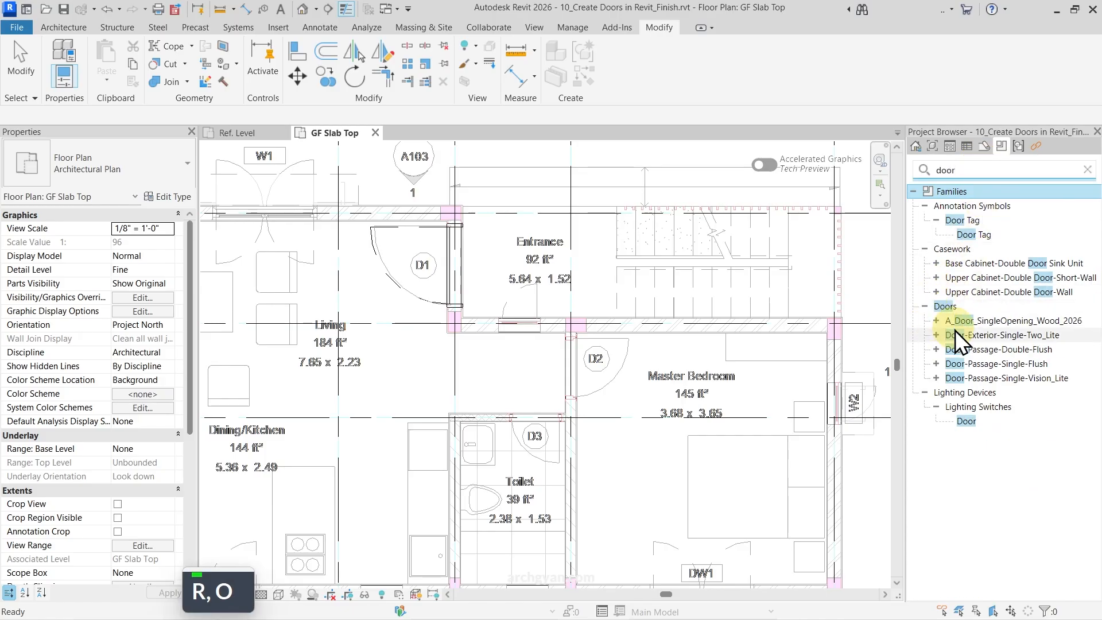
click(936, 321)
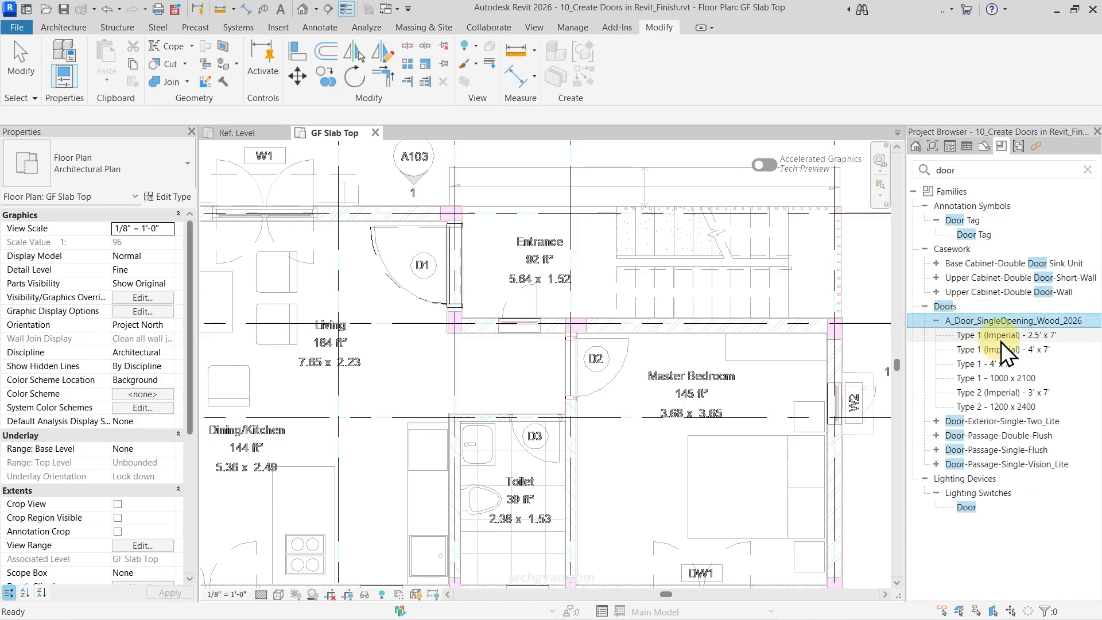
- Delete the door types Type 1 - 4' x 7', Type 1 - 1000 x 2100 and Type 2 - 1200 x 2400 from the project, including placed instances
click(983, 360)
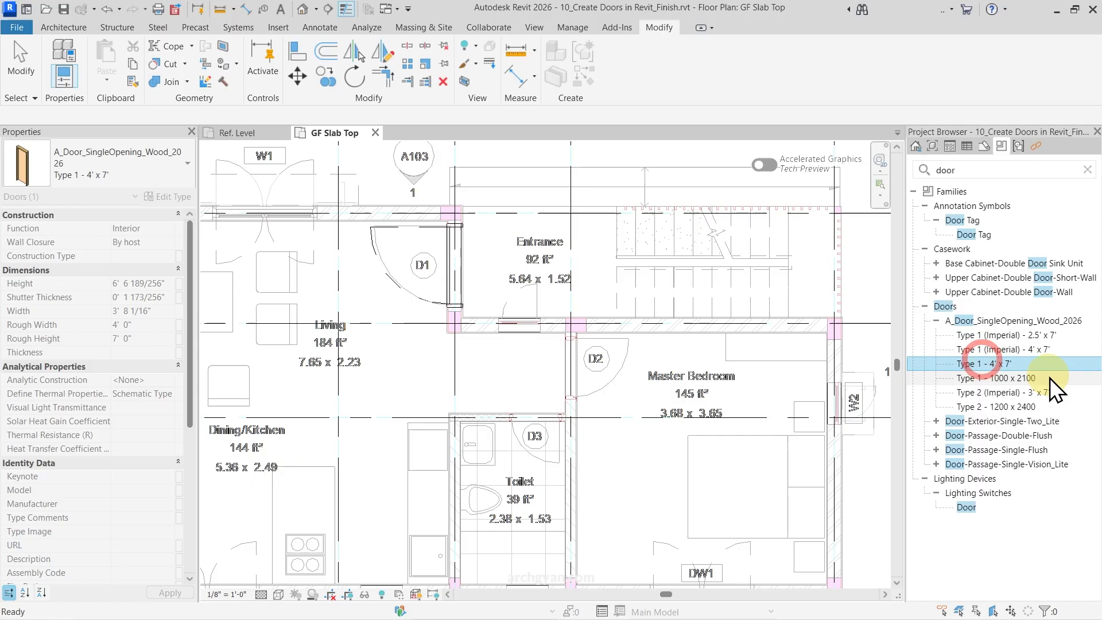
ctrl+click(1005, 379)
ctrl+click(1009, 409)
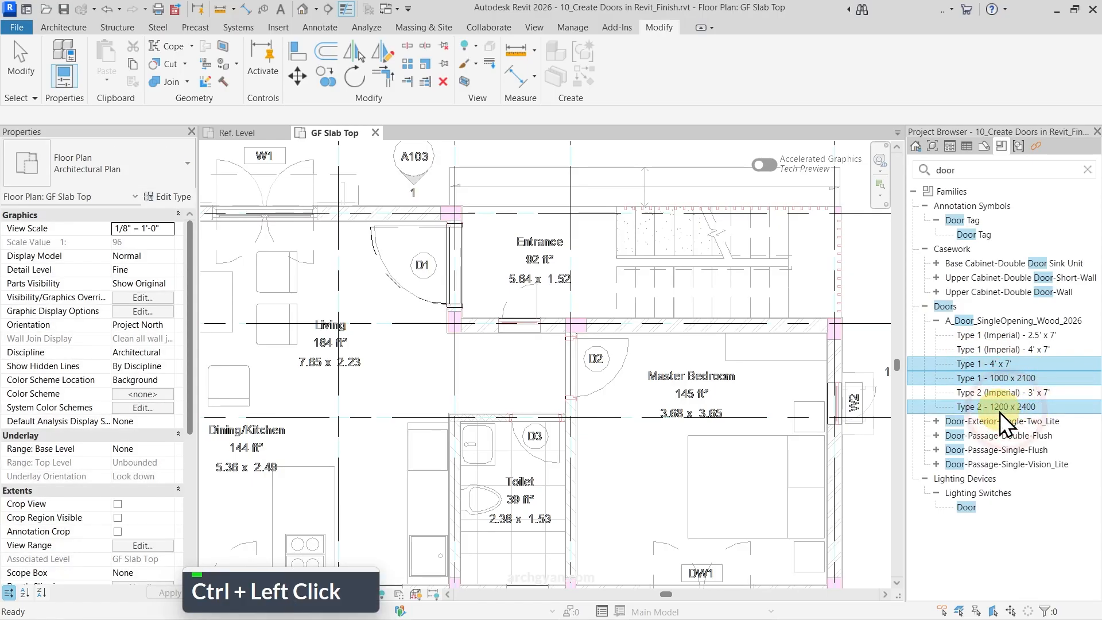
right_click(982, 411)
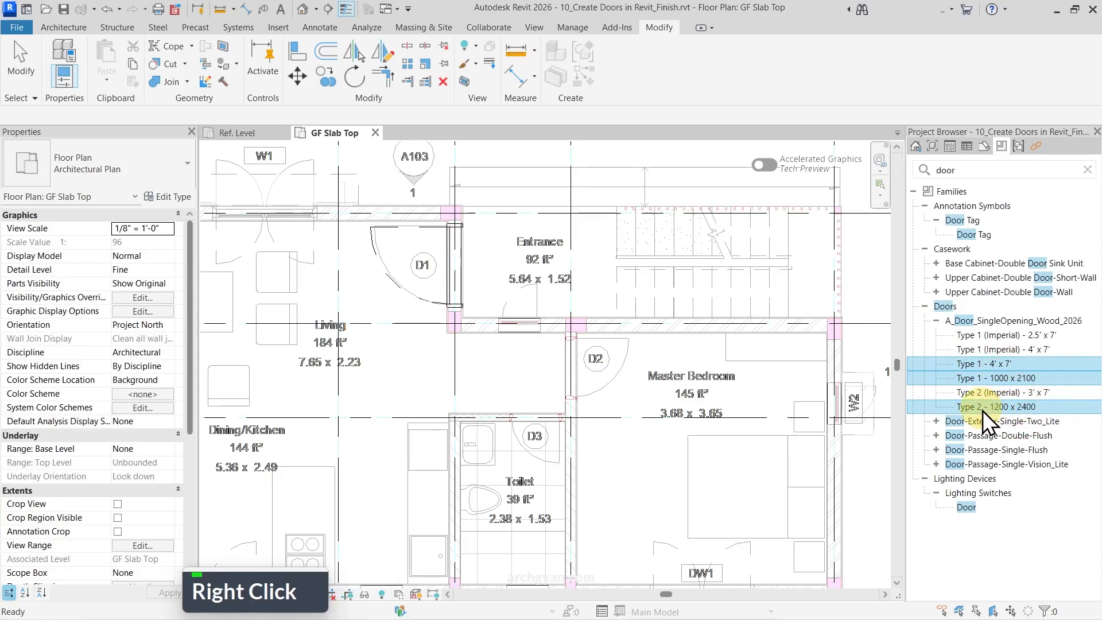
click(1015, 422)
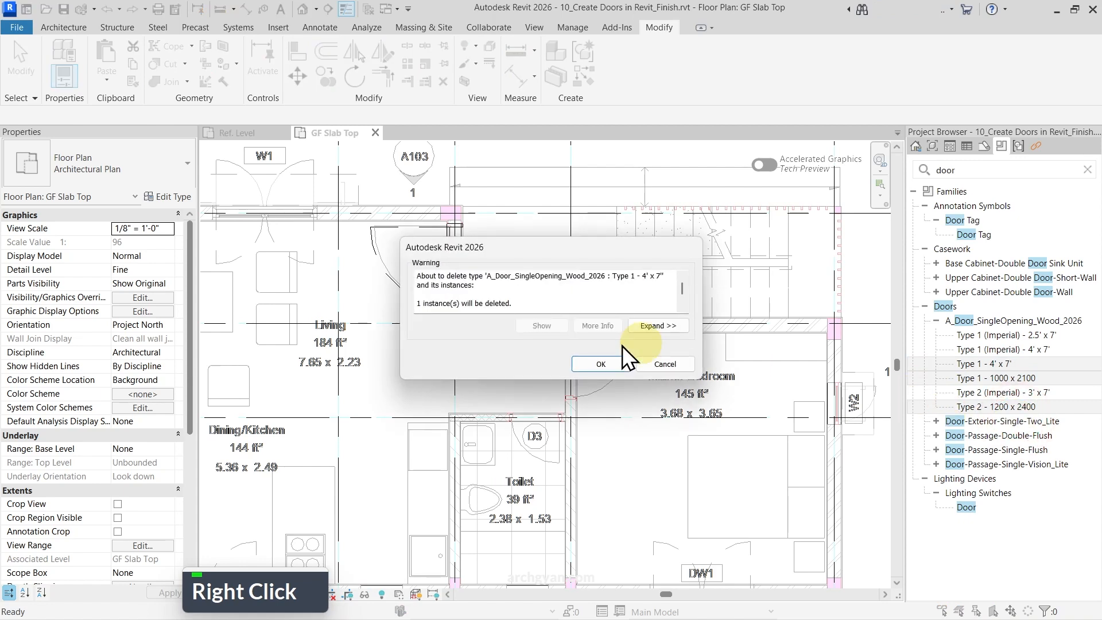
drag(527, 254, 439, 257)
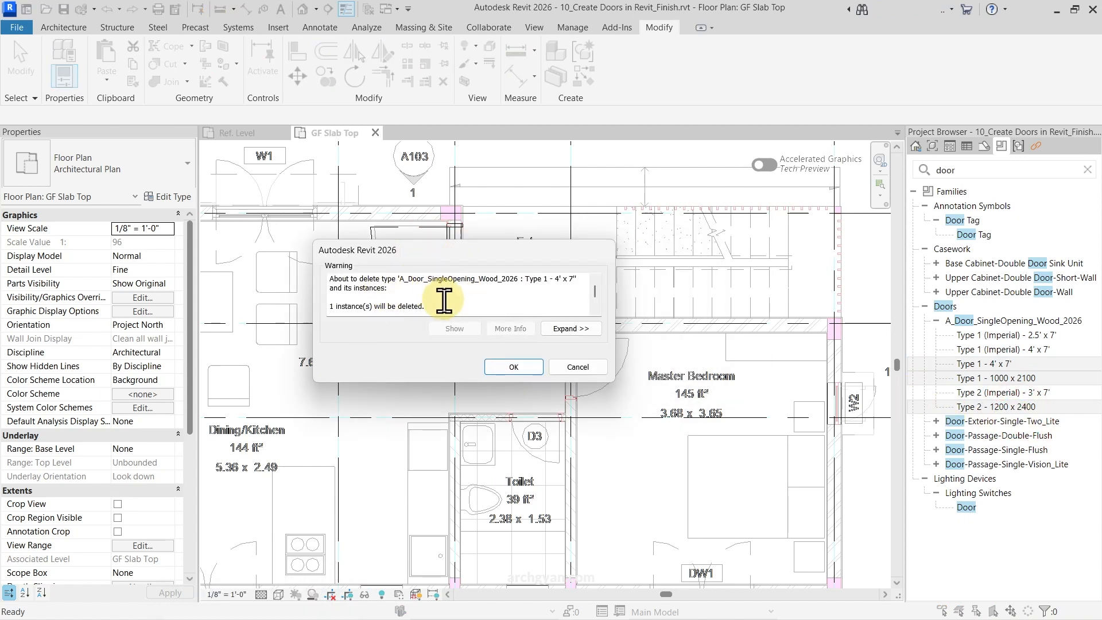
drag(445, 301, 339, 326)
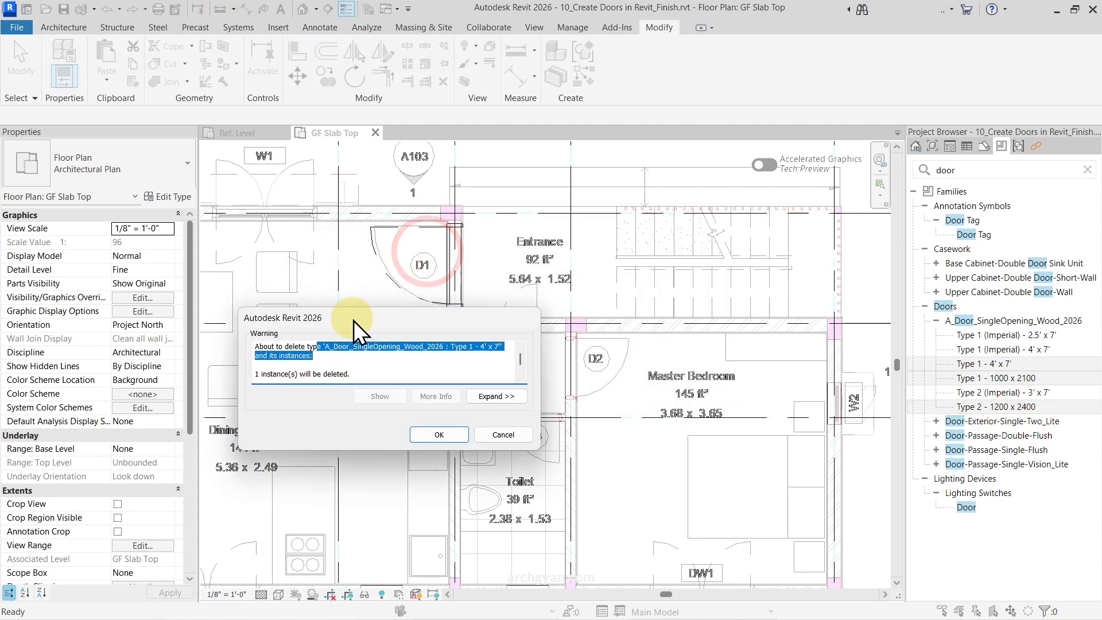
click(439, 436)
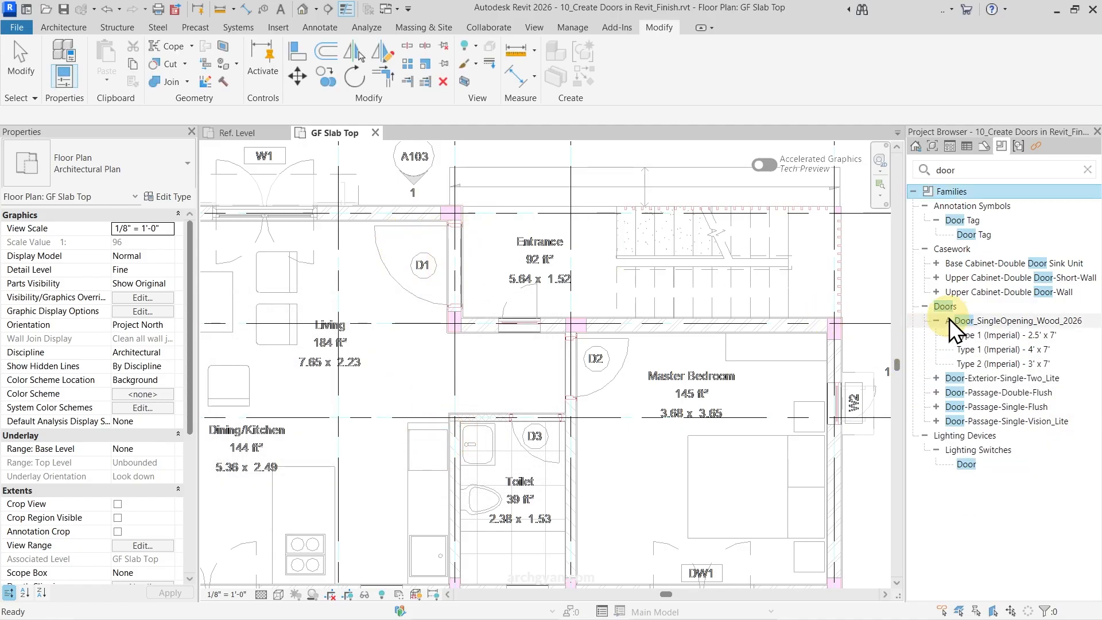
- Return to the door family's Ref. Level view and delete its metric types, including Type 2 - 1200 x 2400
click(981, 335)
click(236, 133)
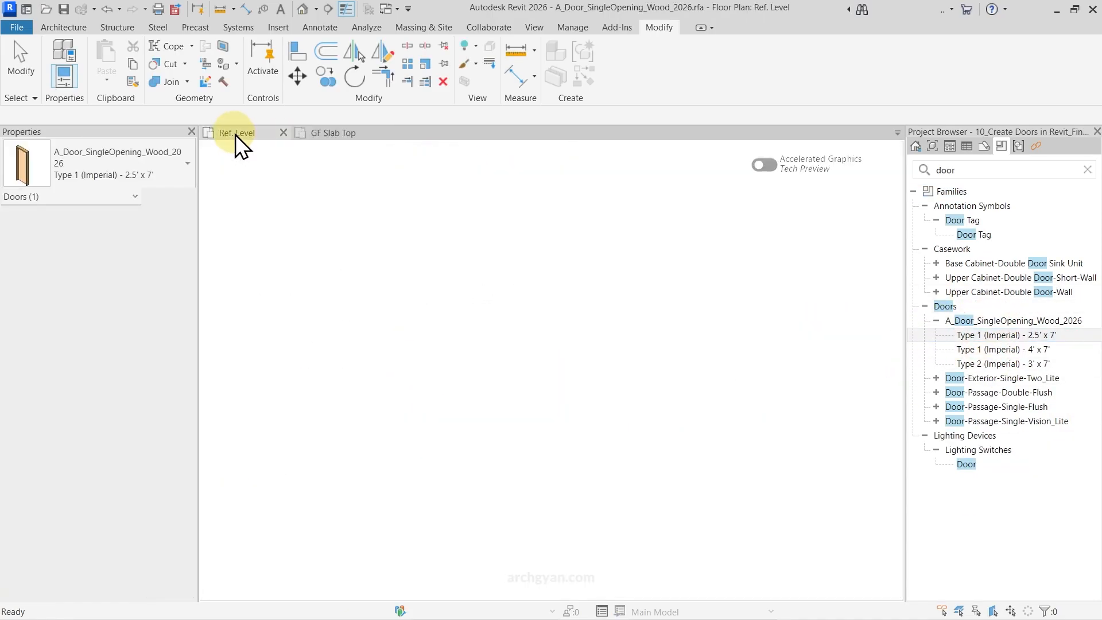
click(93, 77)
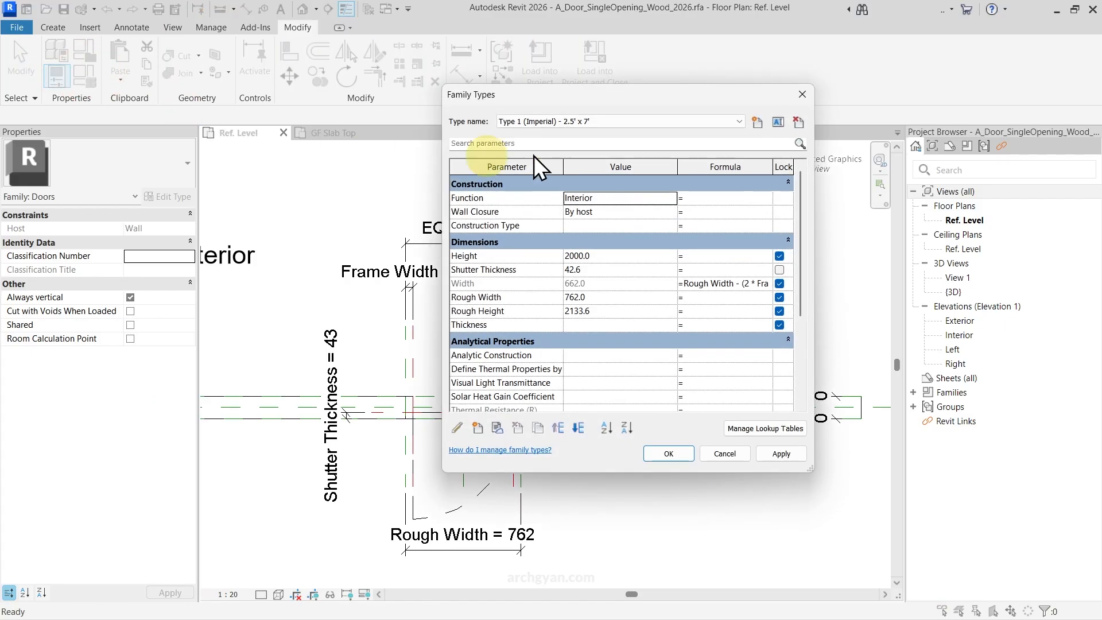
click(556, 122)
click(593, 123)
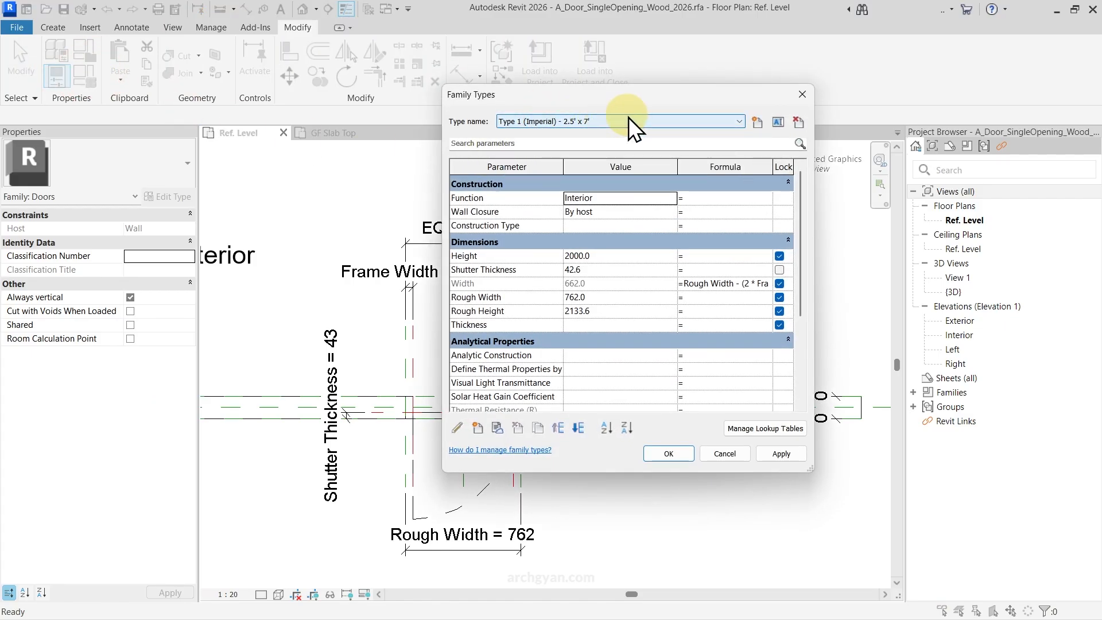
click(593, 122)
click(592, 133)
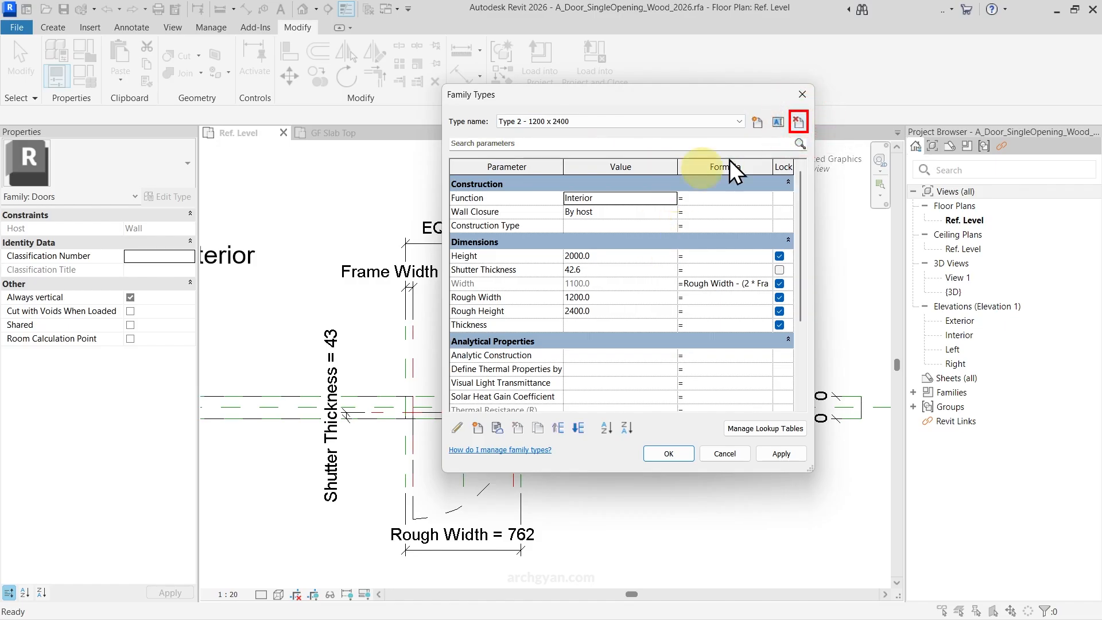
click(801, 123)
- Rename the family's 2.5' x 7' type as "Type 3 (Imperial) - 2.5' x 7'" and apply the change
click(653, 125)
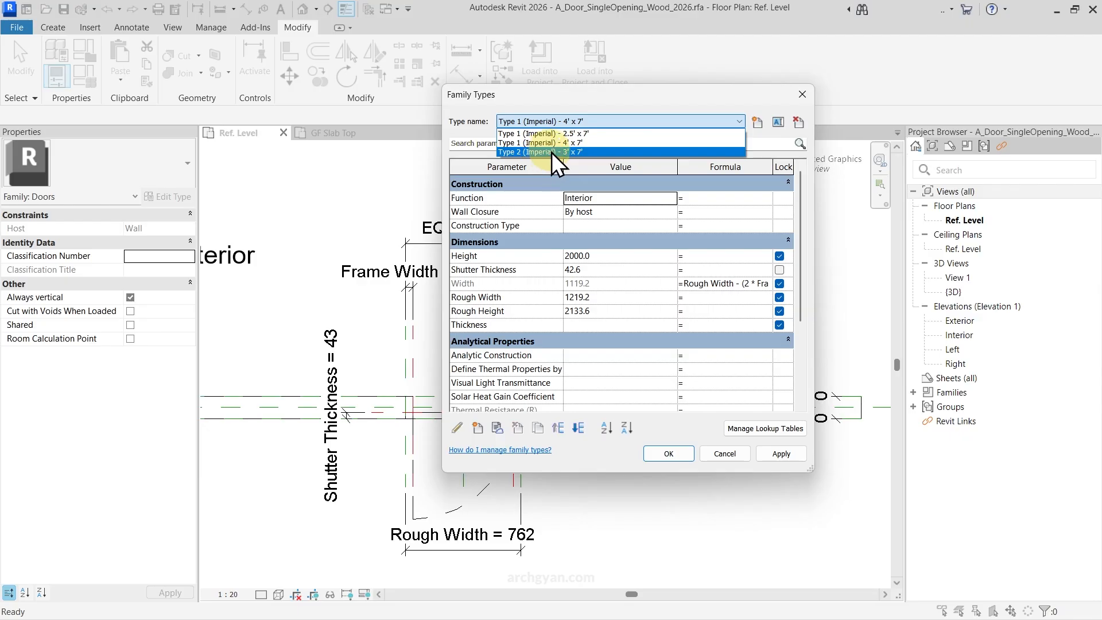
click(557, 135)
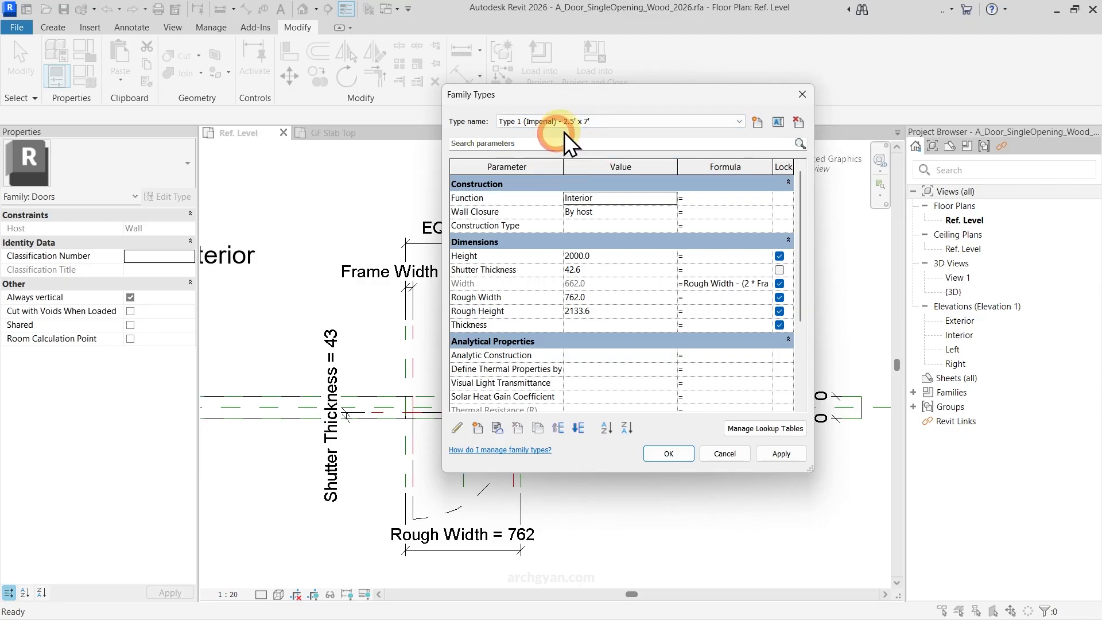
click(779, 119)
click(572, 272)
key(Down)
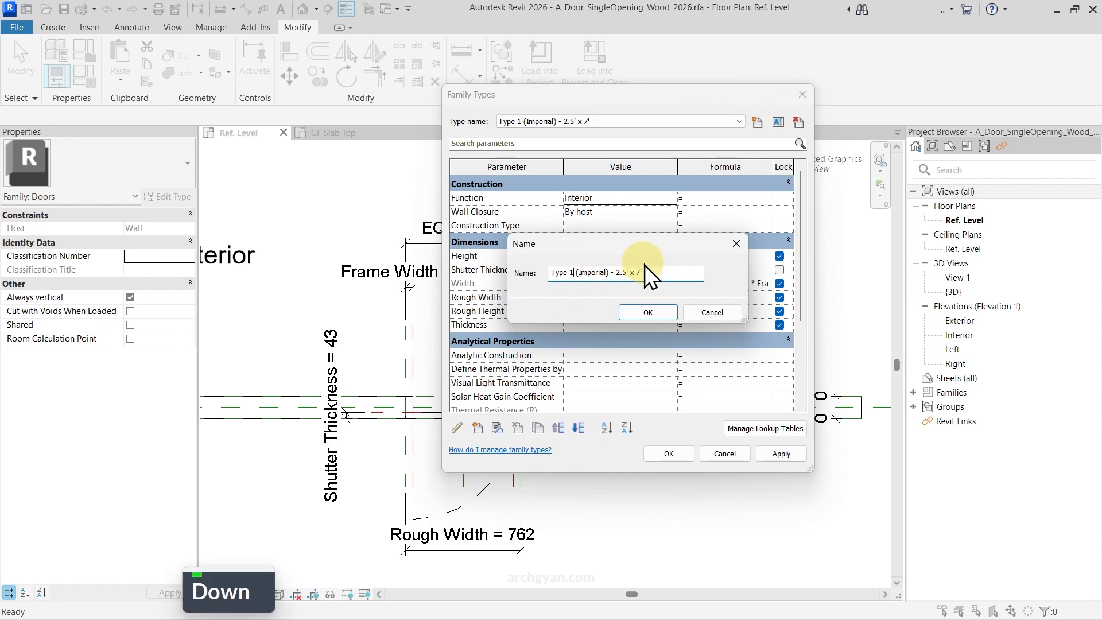
key(BackSpace)
text(3)
key(Return)
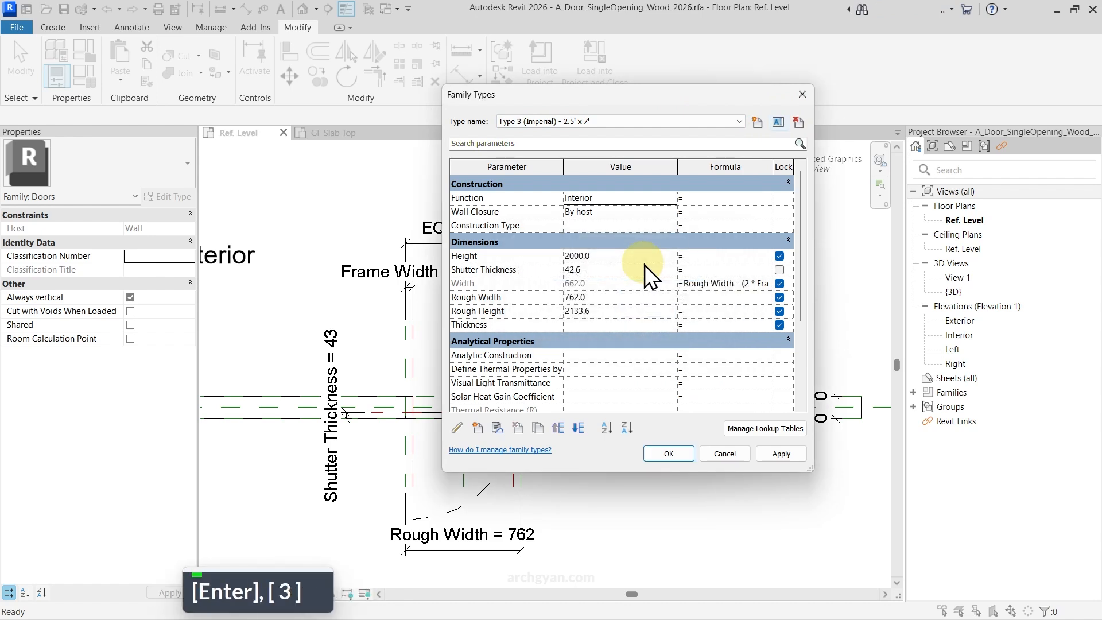
click(788, 462)
click(669, 454)
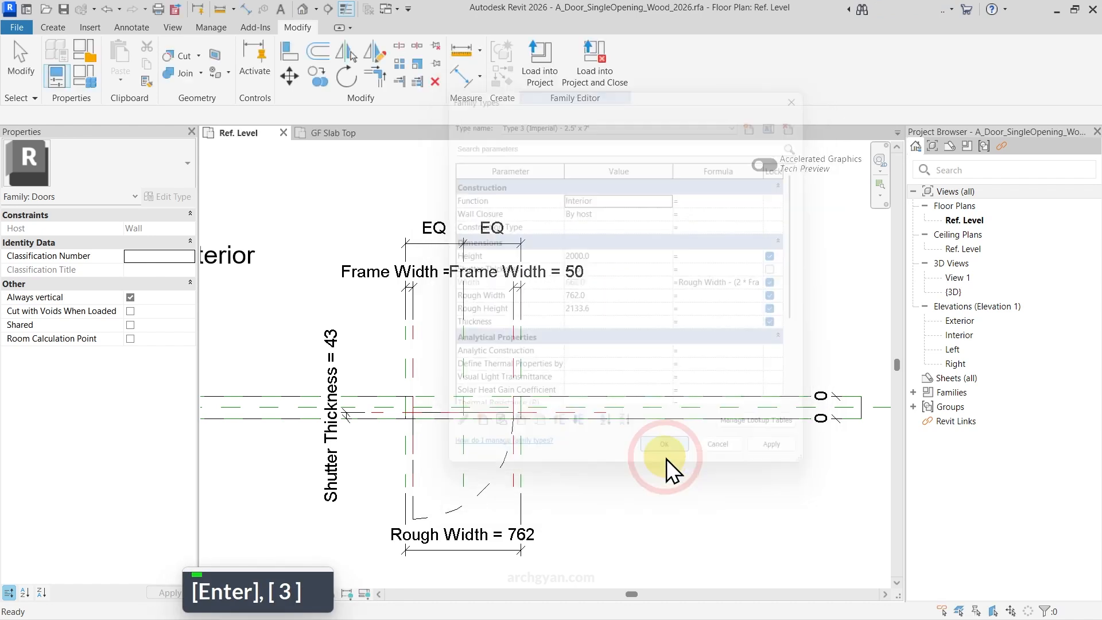
- Reload the door family into the house project, overwriting the existing version and its parameter values, and expand its list of types
click(551, 71)
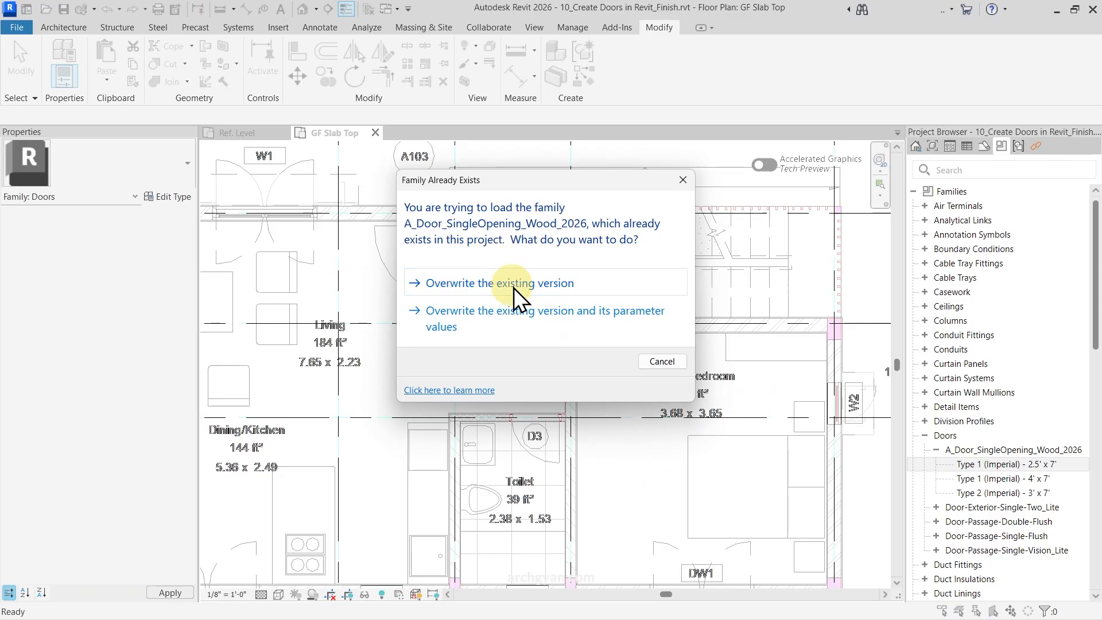
click(521, 322)
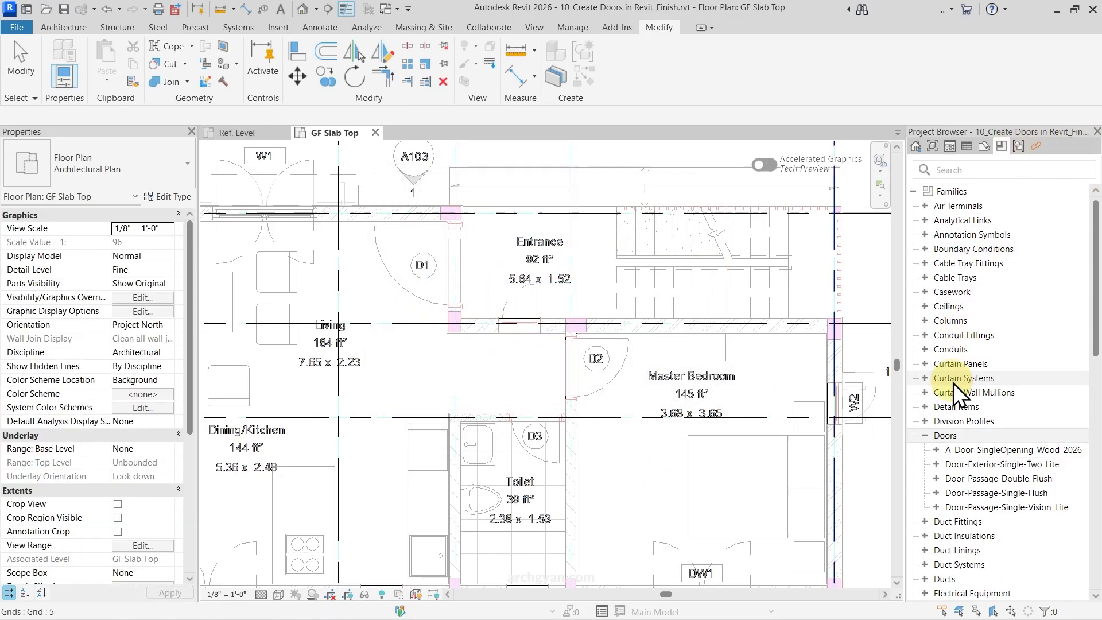
click(937, 450)
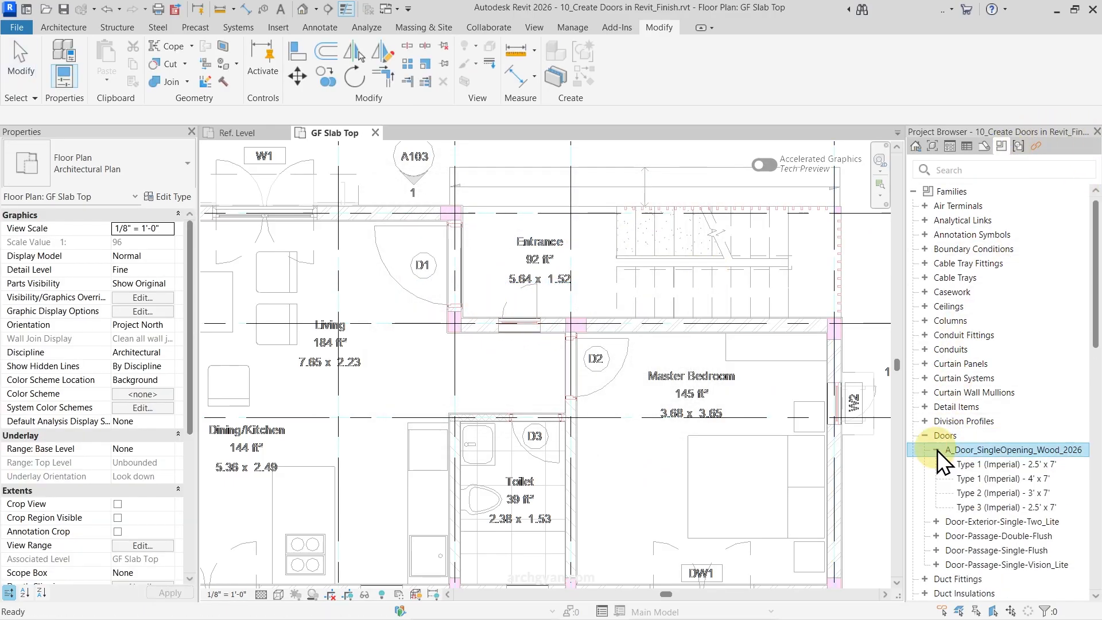
- Delete the type Type 1 (Imperial) - 2.5' x 7' from the wood door family in the project
click(978, 467)
right_click(970, 468)
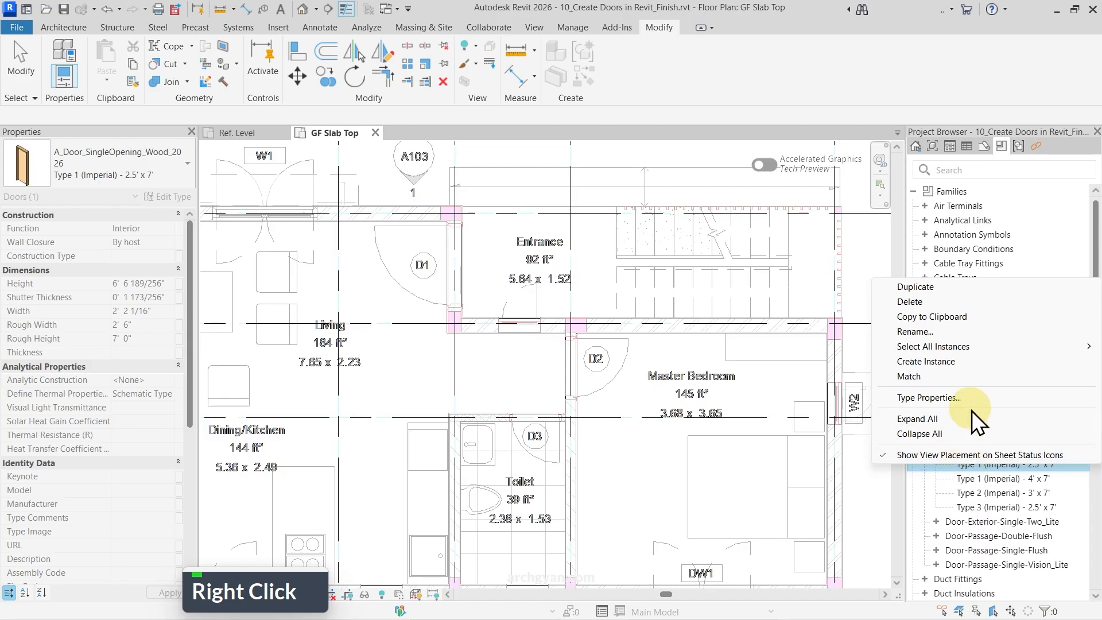
click(924, 302)
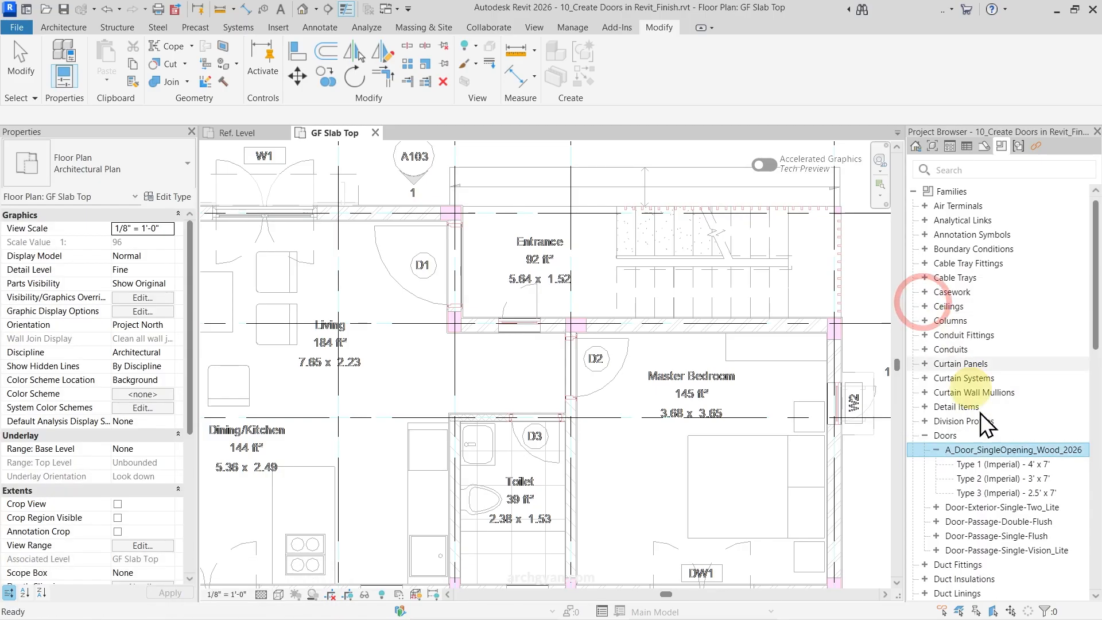
- Place a Type 1 (Imperial) - 4' x 7' door in the wall opening at D1, swinging into the Living room
click(993, 465)
click(987, 483)
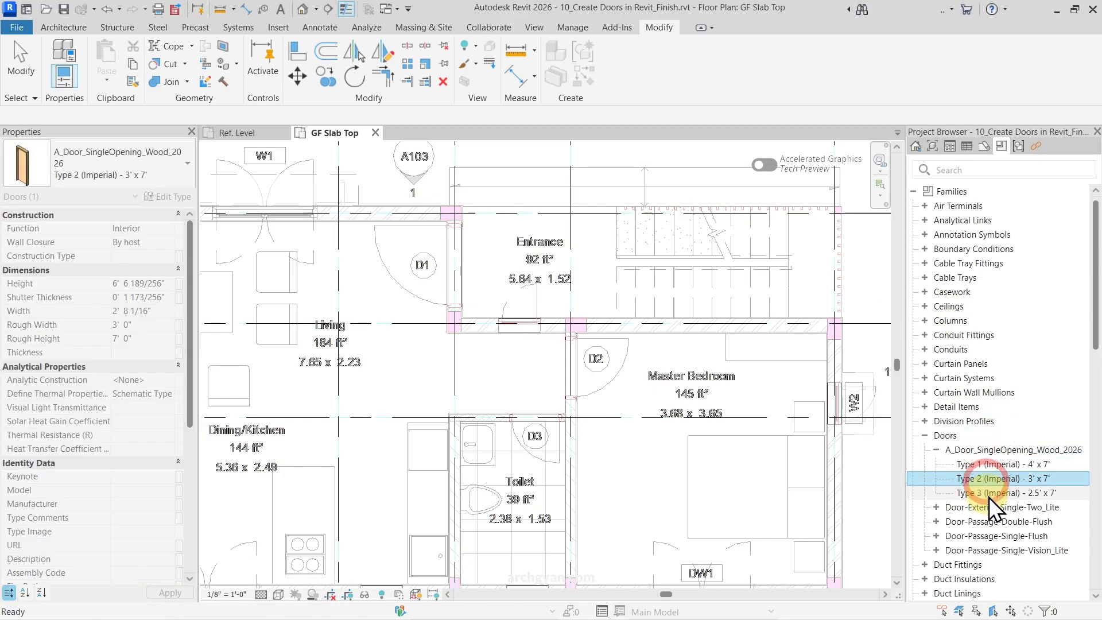
click(990, 500)
click(983, 462)
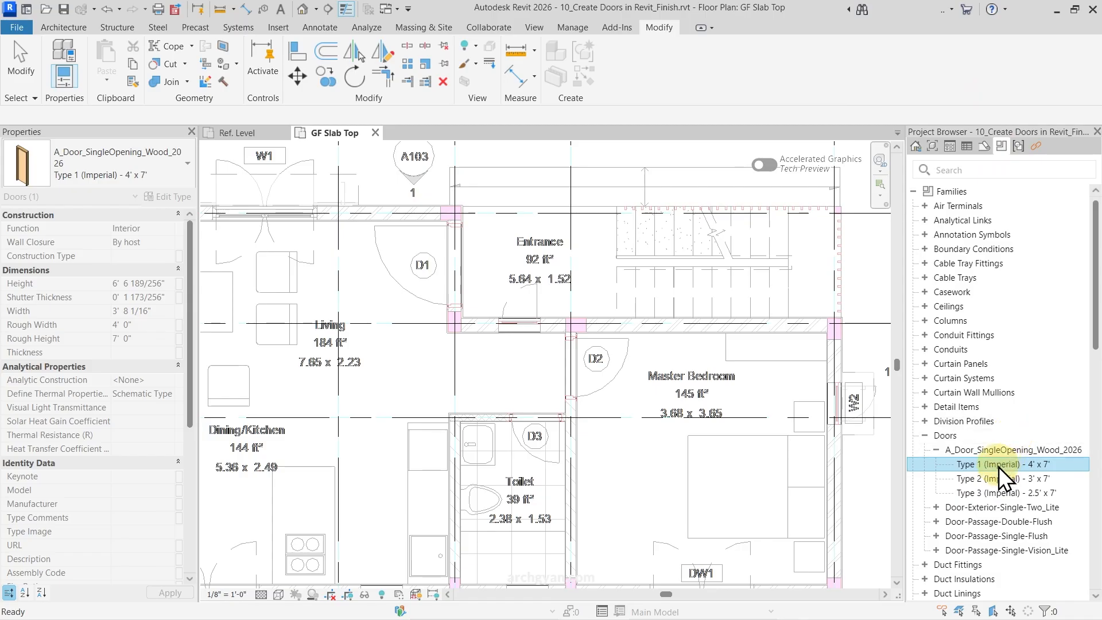
drag(999, 464, 453, 255)
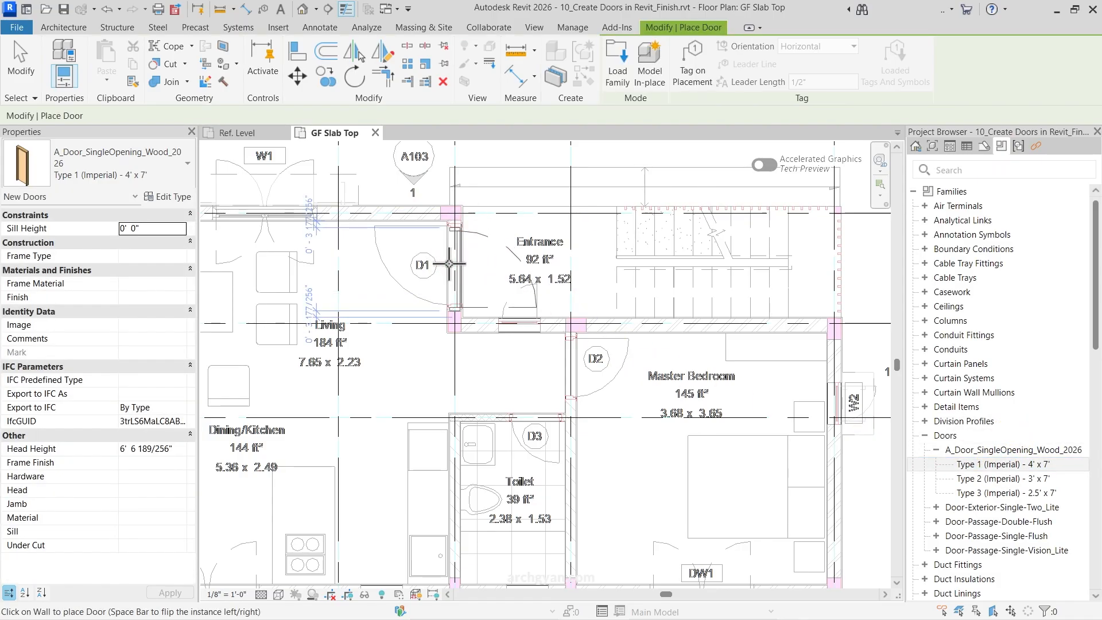
scroll(454, 256, up, 3)
key(space)
key(space)
key(space)
key(space)
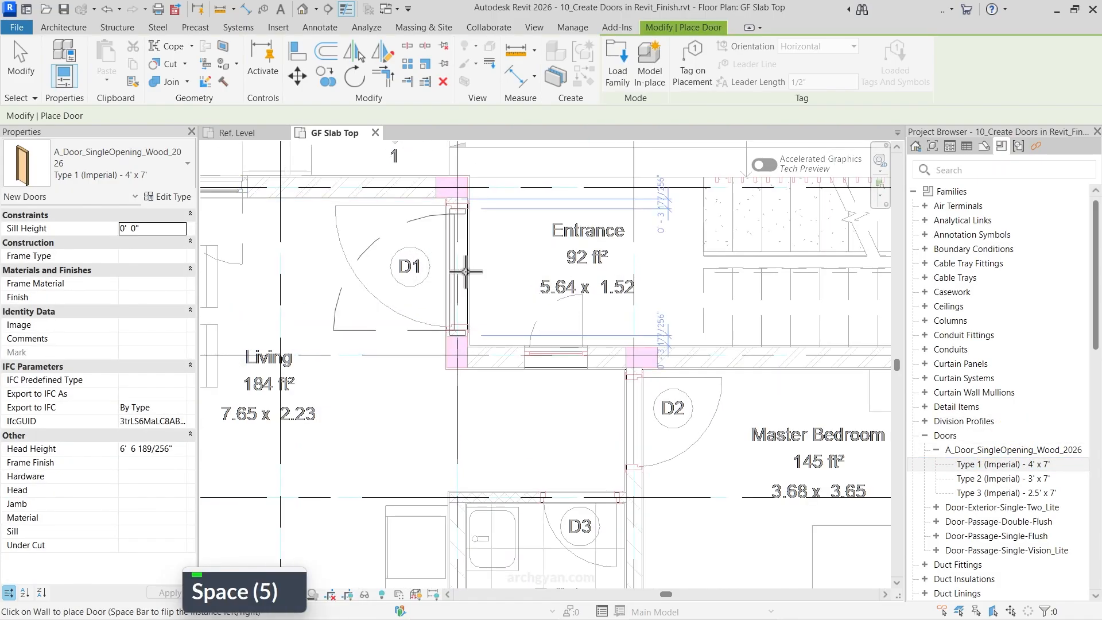
key(space)
key(space)
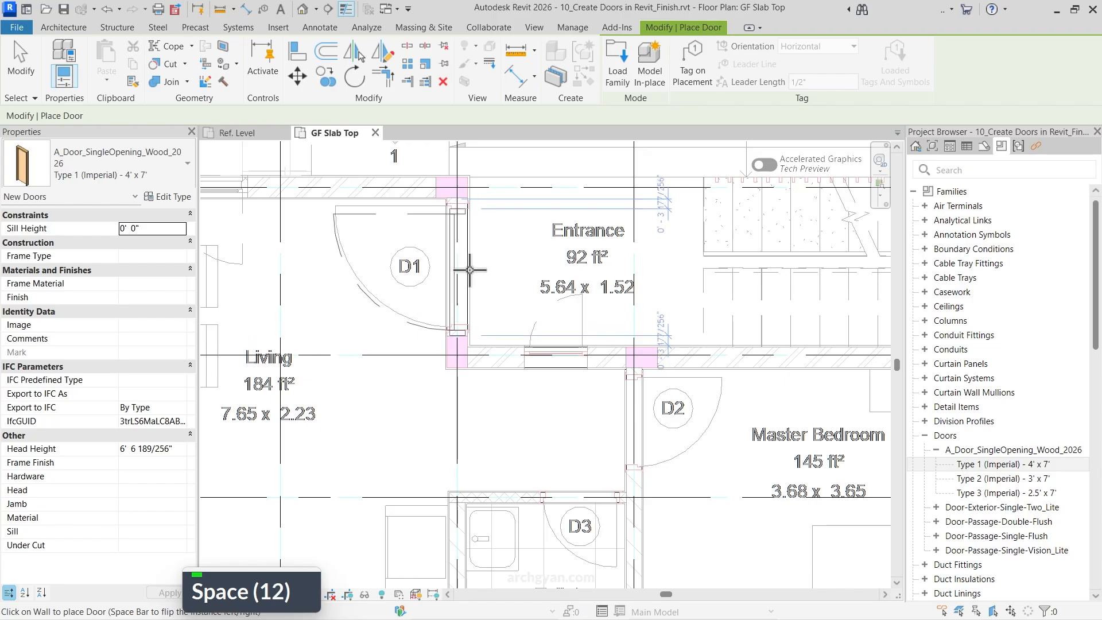
- Place a Type 2 (Imperial) - 3' x 7' door at D2, swinging into the Master Bedroom
middle_drag(561, 292, 461, 266)
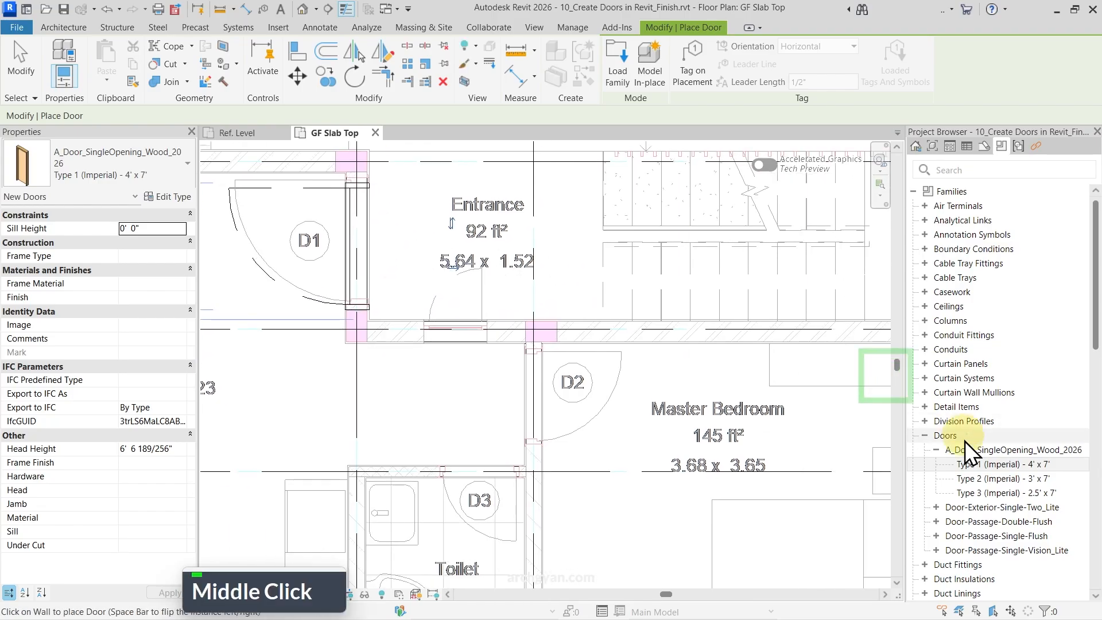
double_click(1010, 478)
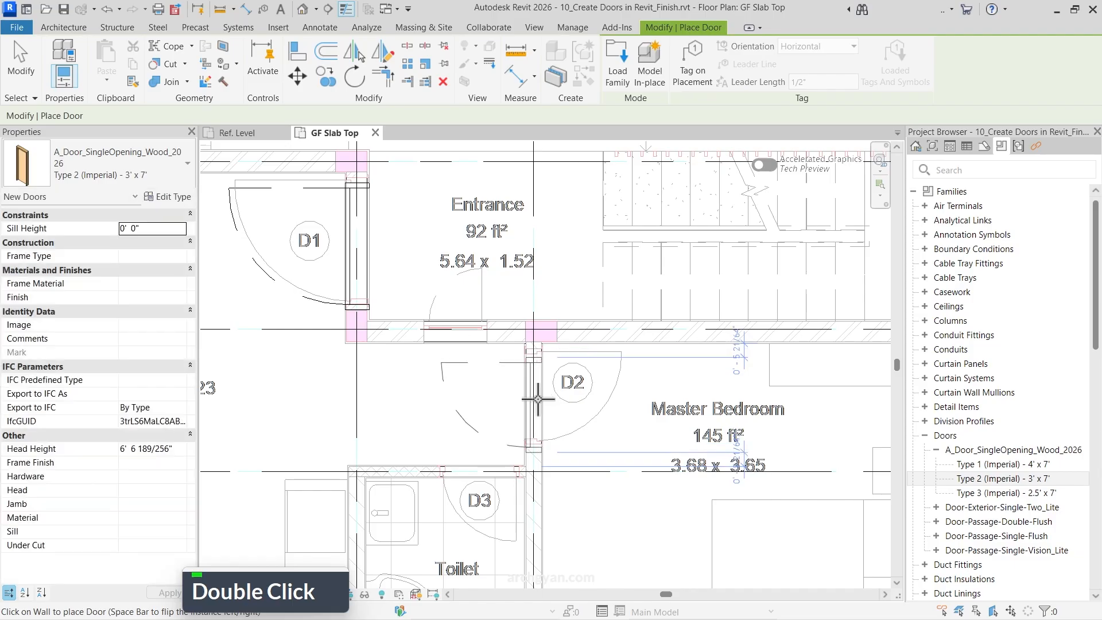
key(space)
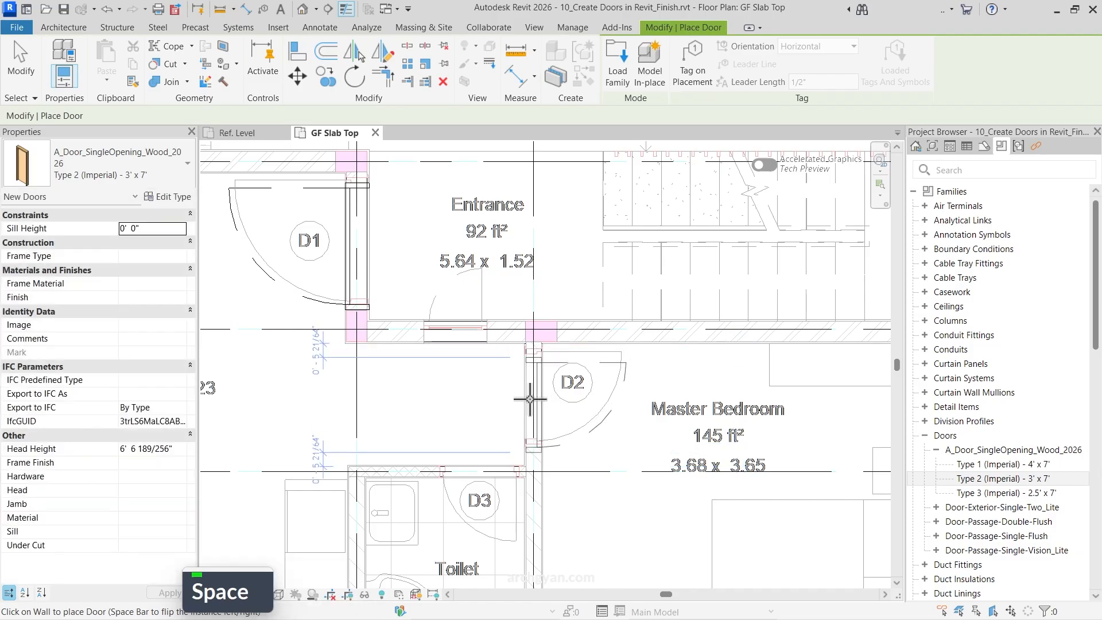
click(527, 395)
- Place a Type 3 (Imperial) - 2.5' x 7' door at D3, swinging into the Toilet, and end door placement
double_click(980, 493)
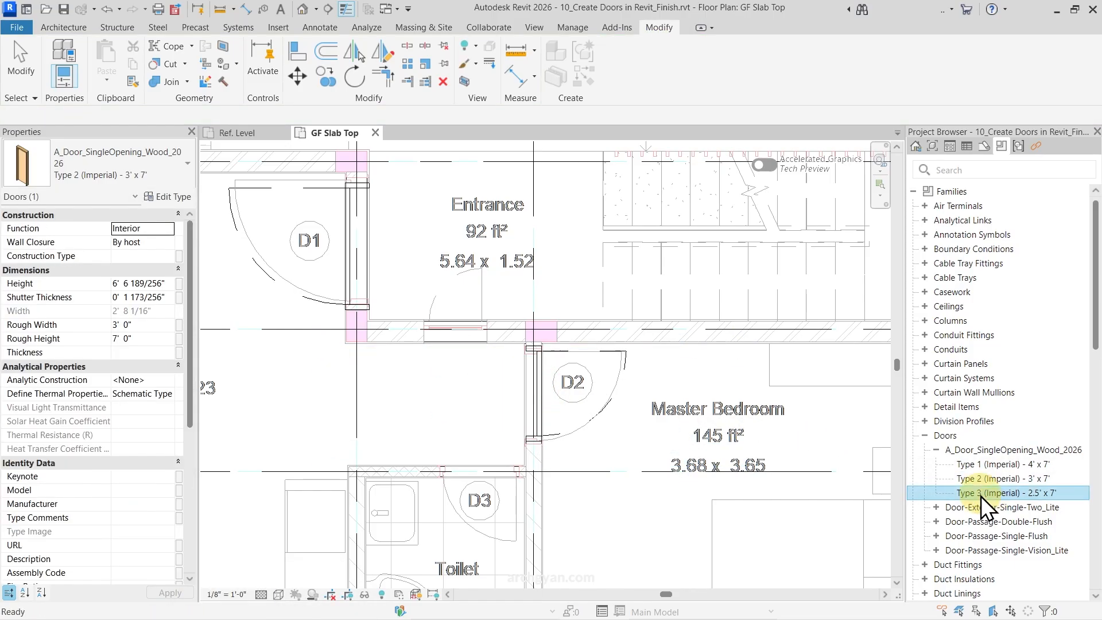
key(space)
key(space)
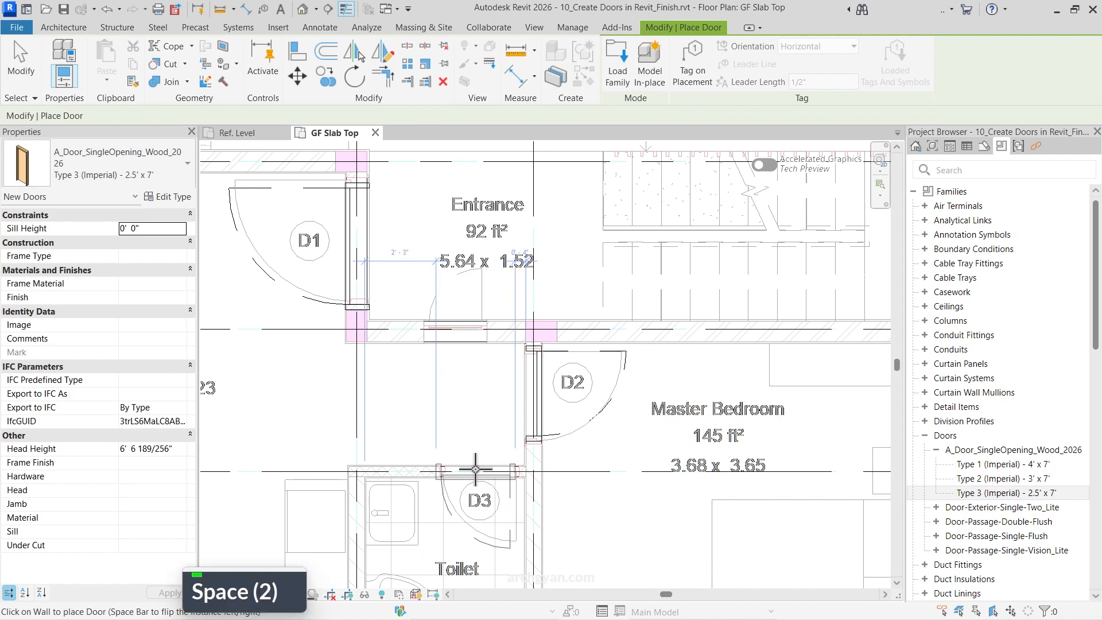
click(481, 471)
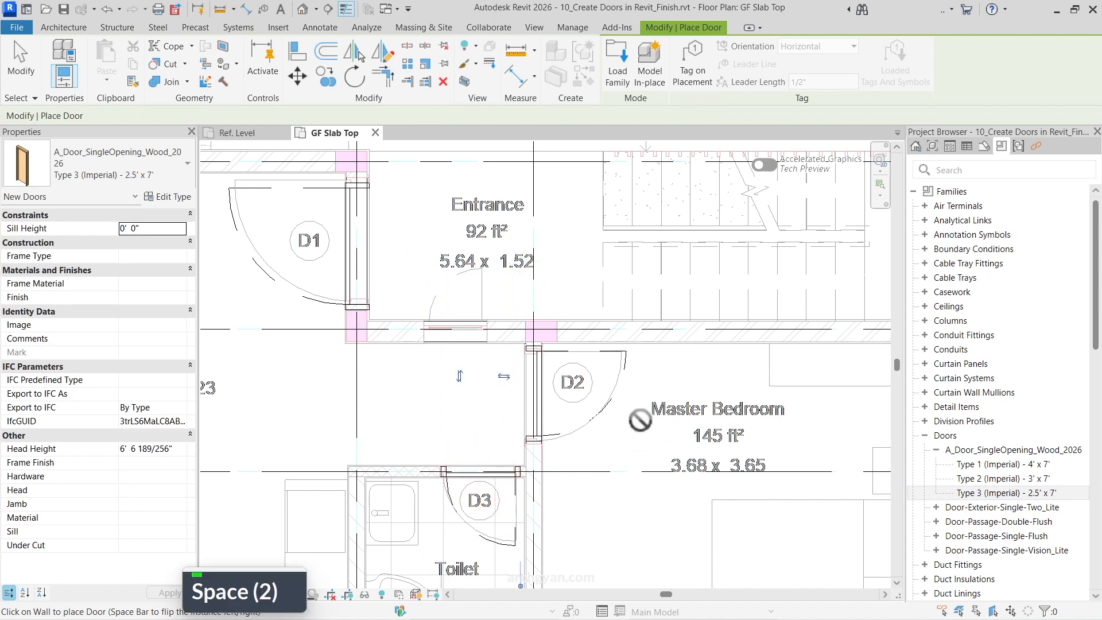
key(Escape)
key(Escape)
- Align the frame edge of the D1 door with the opening line of the imported DWG plan
scroll(394, 191, up, 10)
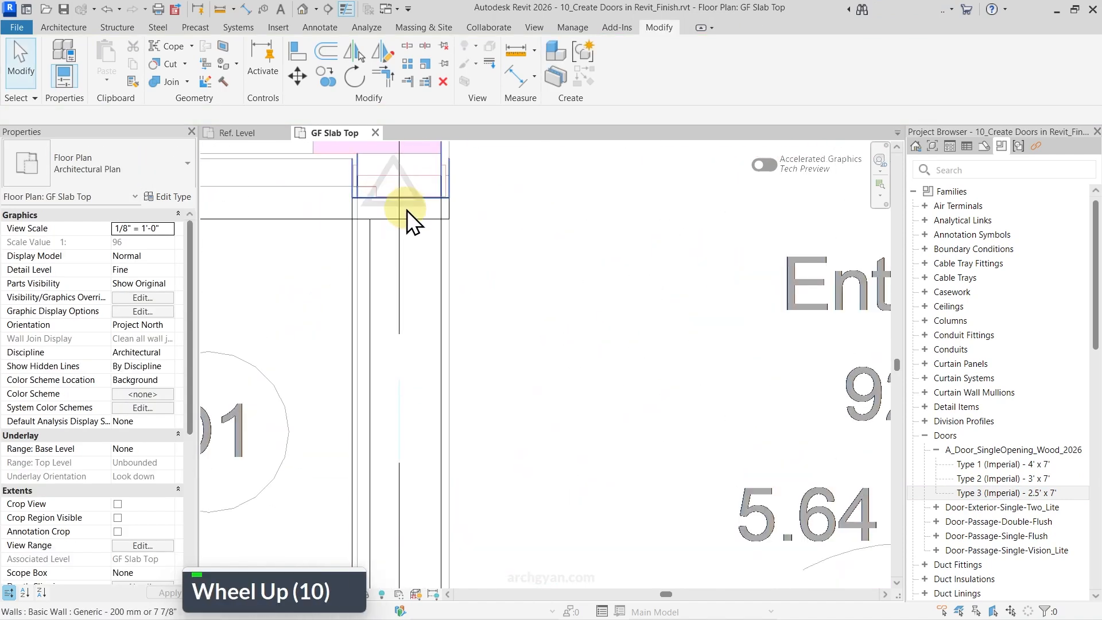
key(a)
key(l)
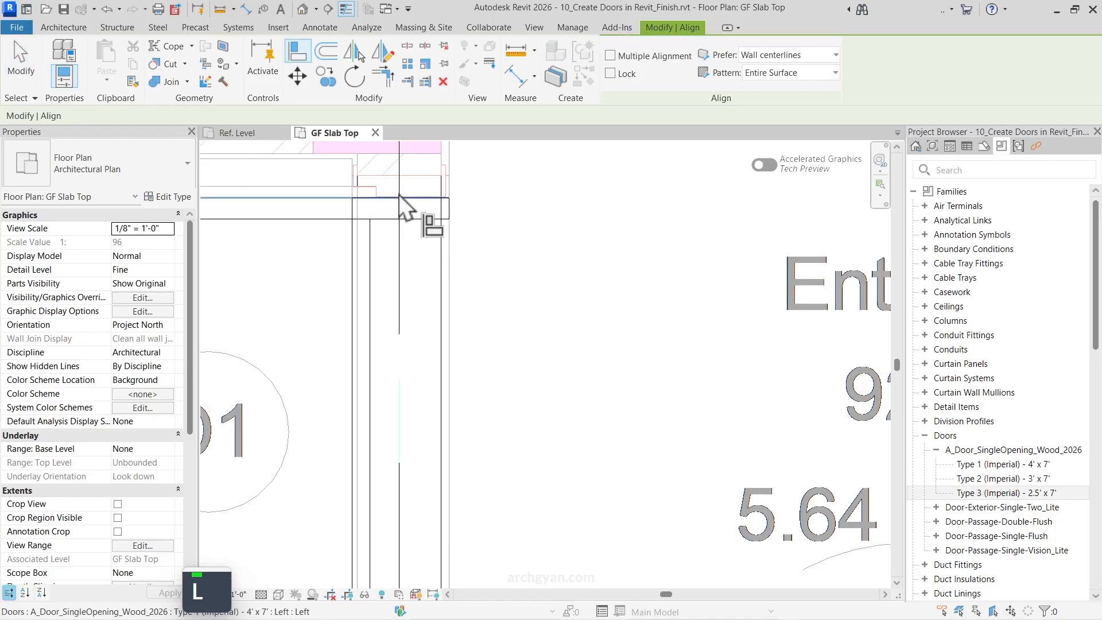
key(Tab)
click(389, 175)
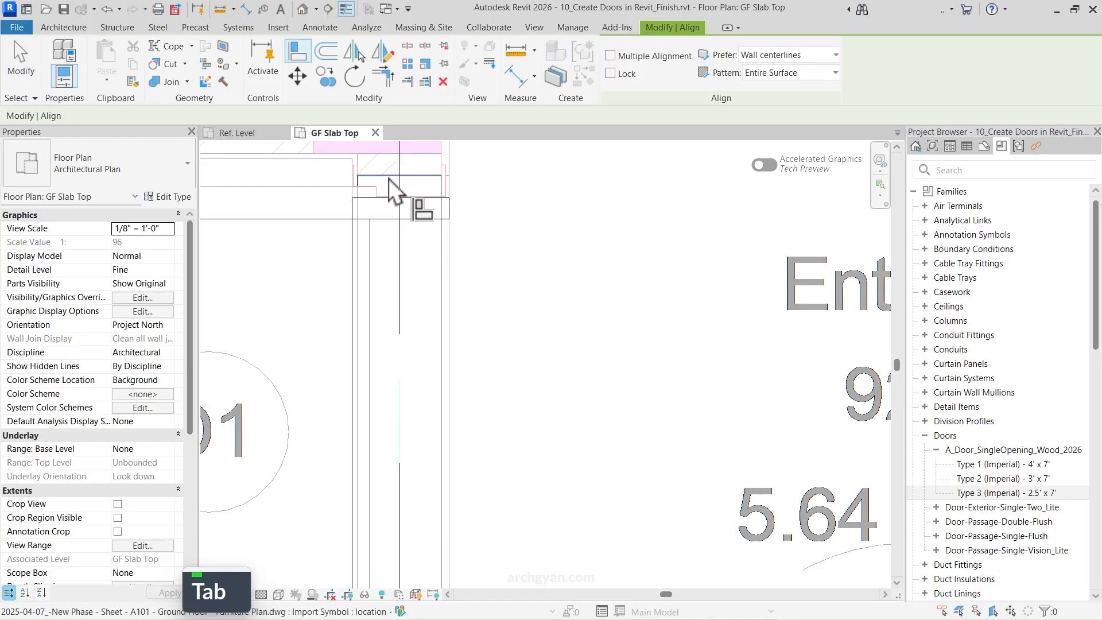
click(389, 198)
- Align the frame edge of the D2 door with its opening line in the imported DWG plan
scroll(459, 193, down, 5)
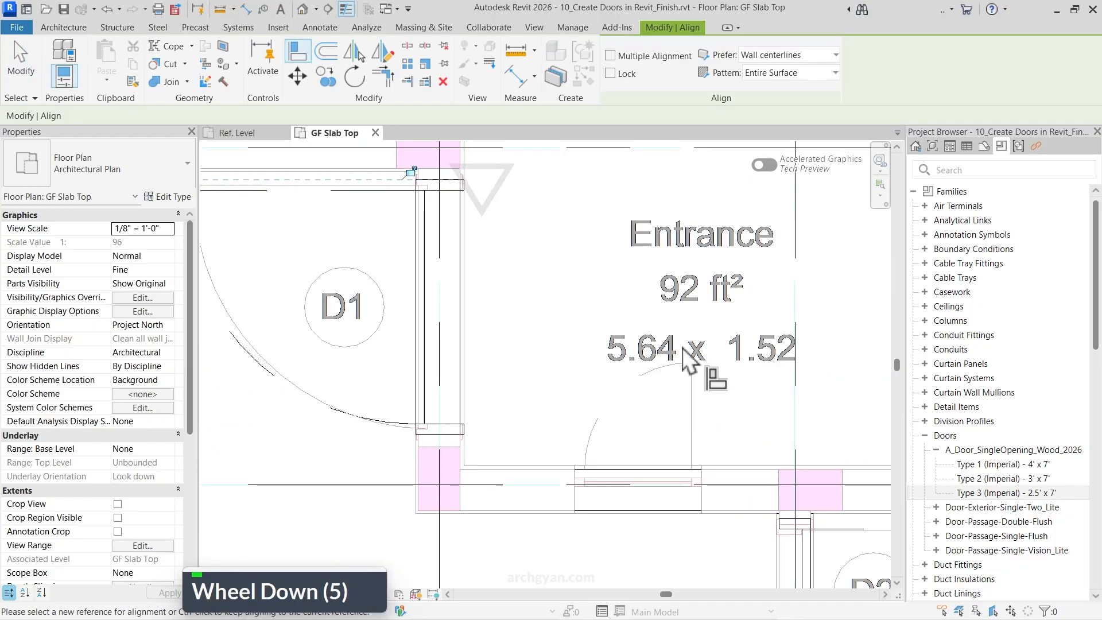
middle_drag(712, 506, 413, 263)
scroll(493, 299, up, 11)
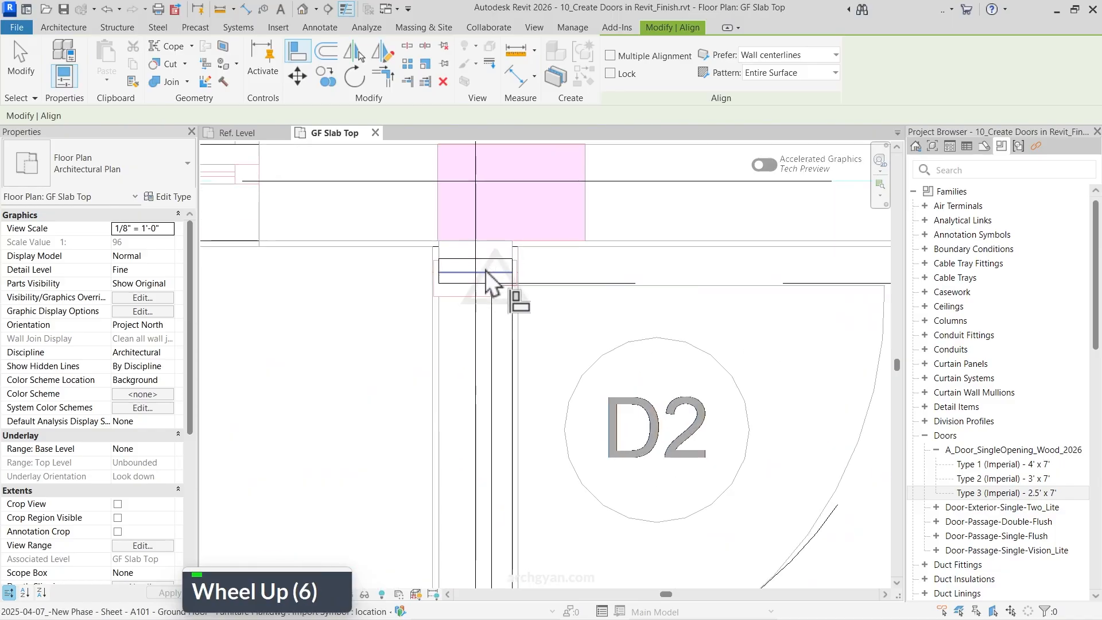
scroll(386, 266, up, 4)
click(394, 254)
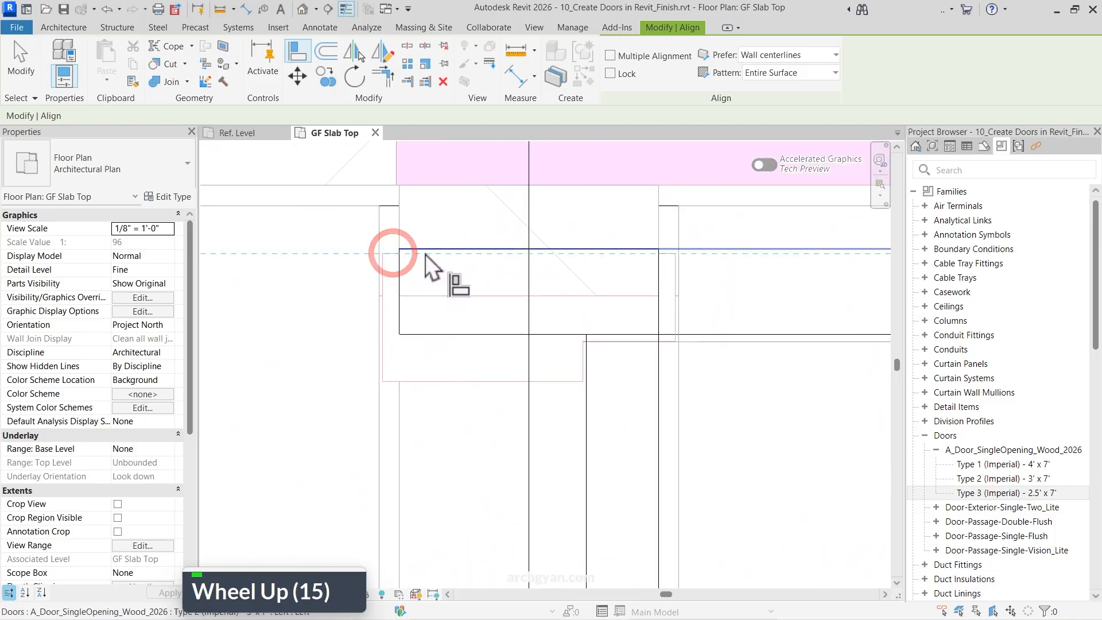
- Align the D3 door's frame edge near the Master Bedroom wall with its line in the imported DWG plan
scroll(537, 212, down, 3)
scroll(603, 373, down, 3)
middle_drag(603, 373, 603, 209)
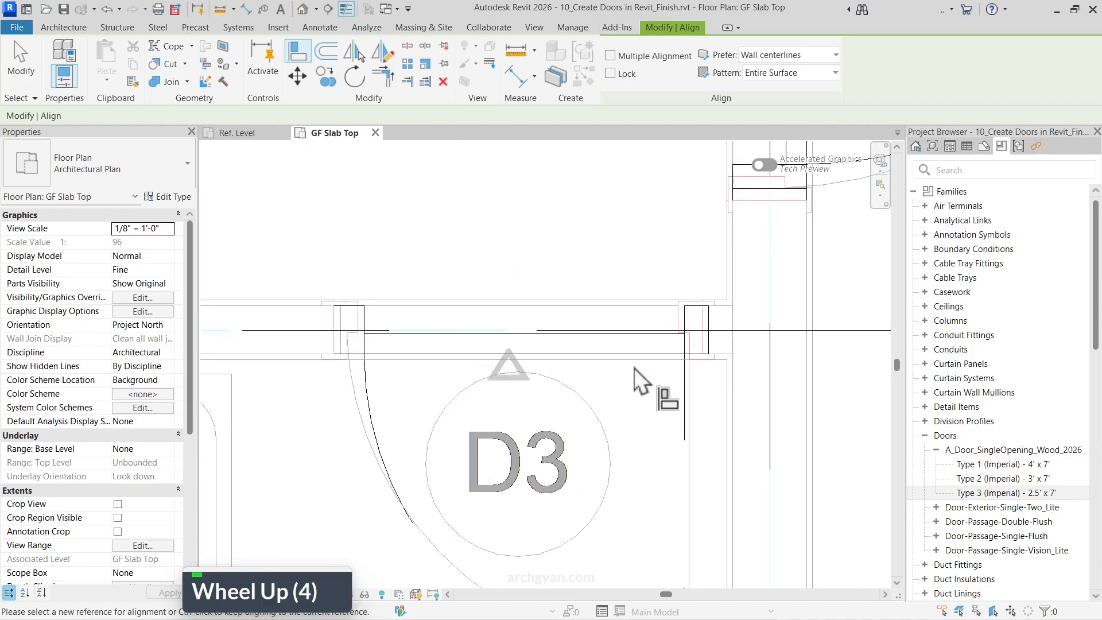
scroll(635, 370, up, 5)
click(714, 294)
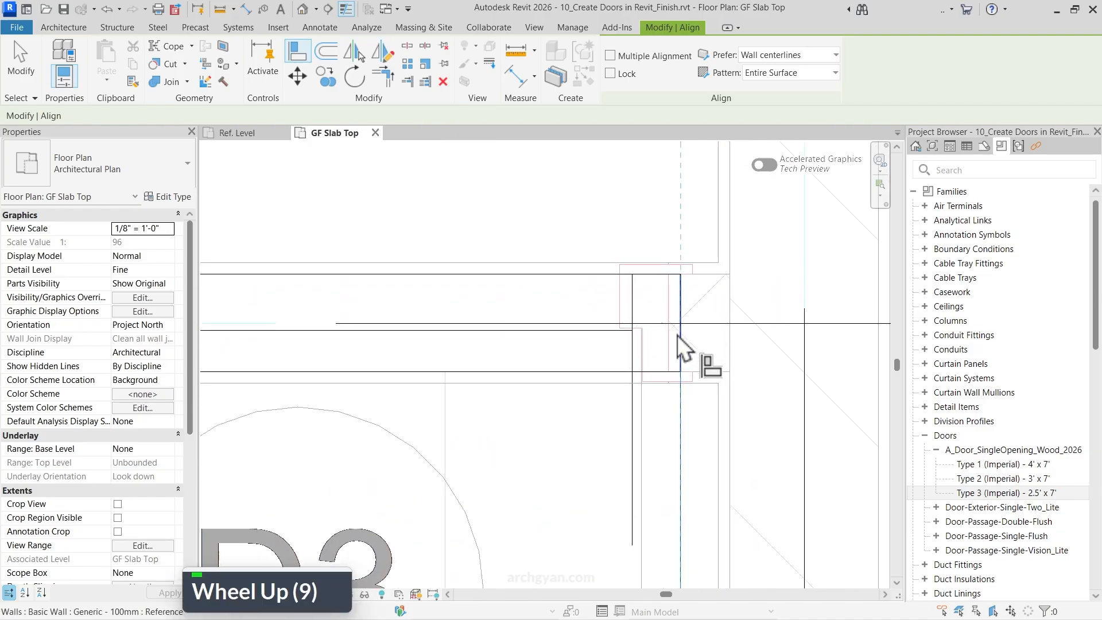
key(Escape)
scroll(664, 322, down, 1)
key(a)
key(l)
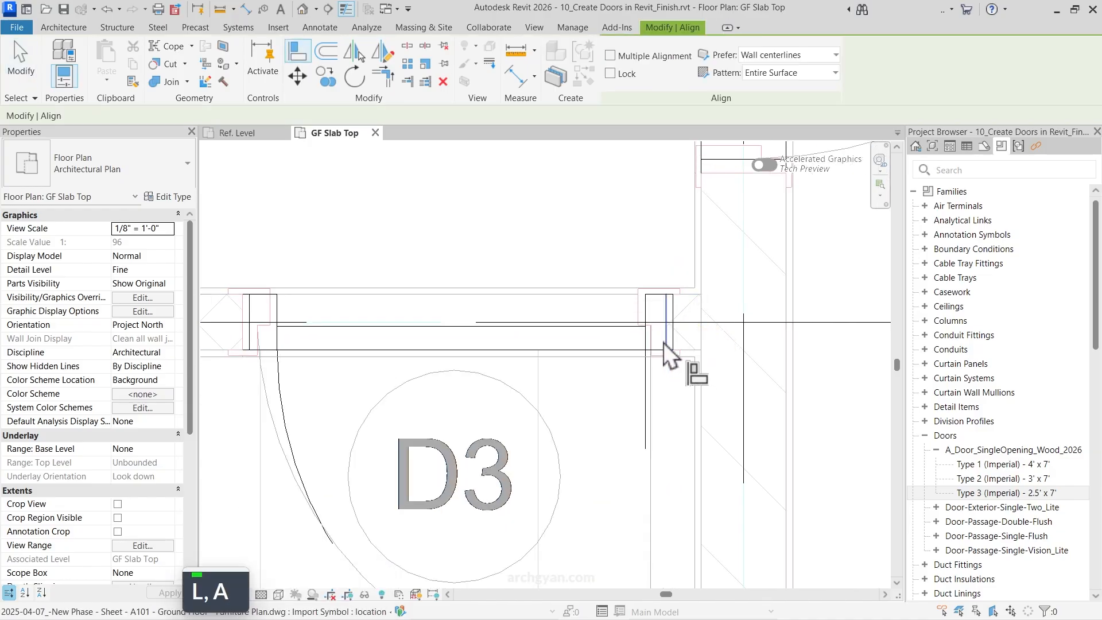
click(664, 340)
key(Escape)
key(Escape)
- Examine how the placed D1, D2 and D3 doors sit in their walls against the imported DWG plan
scroll(754, 266, down, 7)
middle_drag(754, 265, 709, 333)
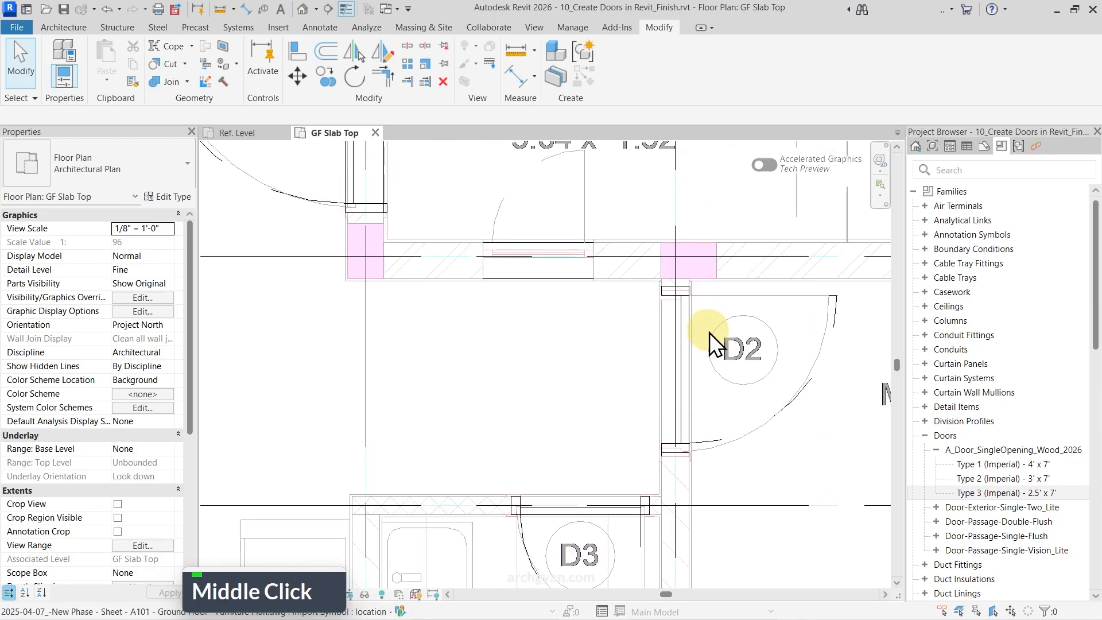
scroll(688, 301, up, 5)
scroll(493, 294, up, 1)
key(Escape)
key(Escape)
scroll(636, 280, down, 5)
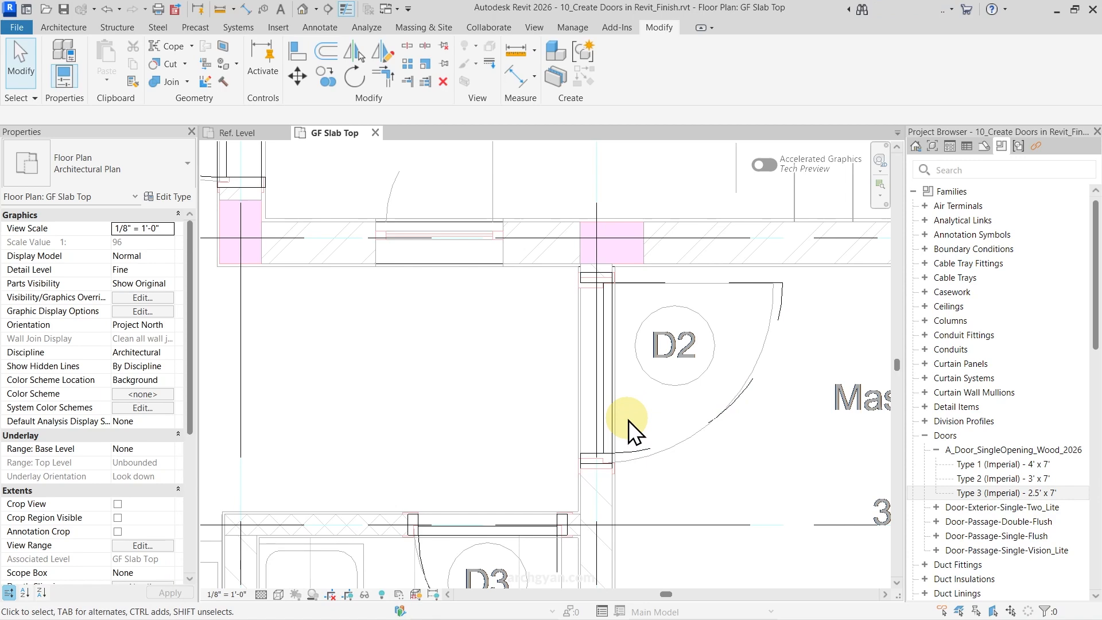
scroll(612, 394, down, 10)
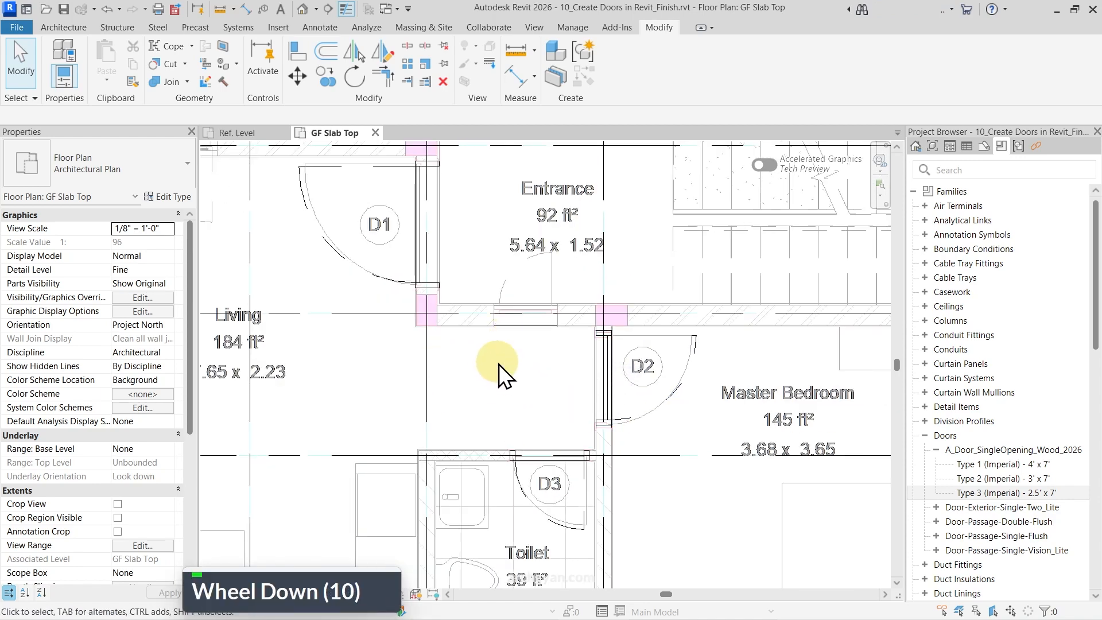
- Select the D2 door and open its family for editing
scroll(615, 398, up, 7)
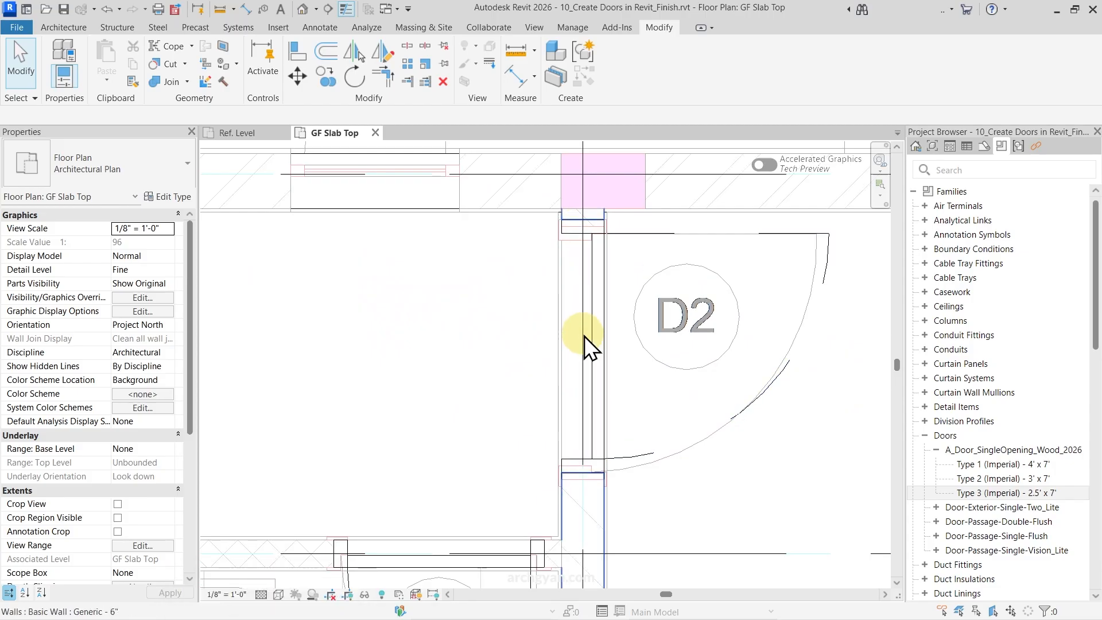
click(598, 366)
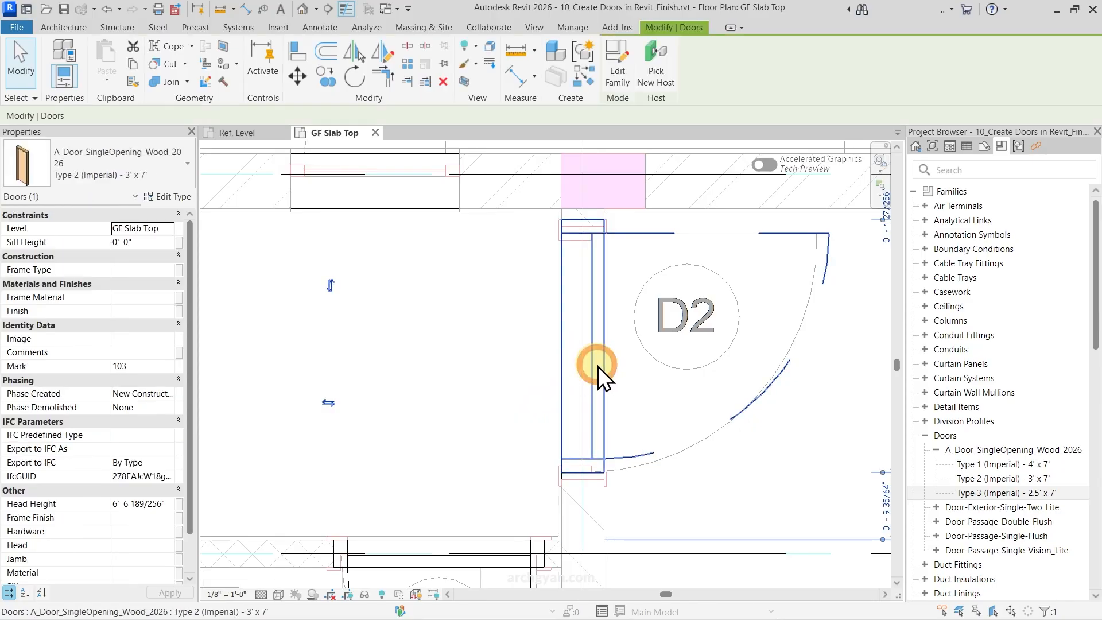
click(612, 51)
click(491, 333)
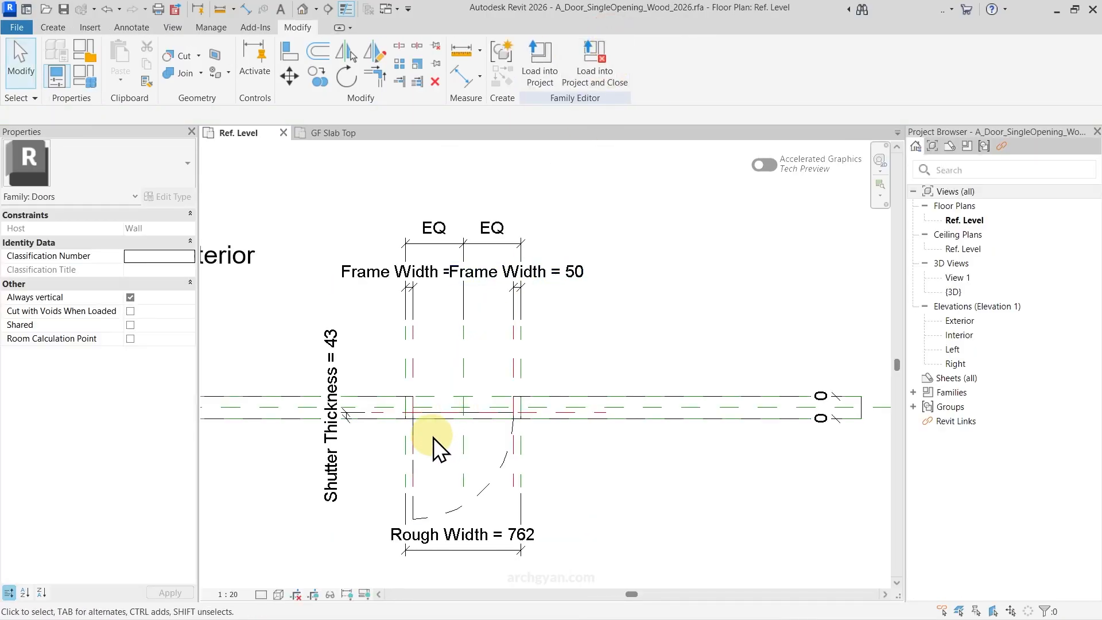
- Turn off Plan/RCP display for the door shutter extrusion in its family element visibility settings
scroll(432, 437, up, 17)
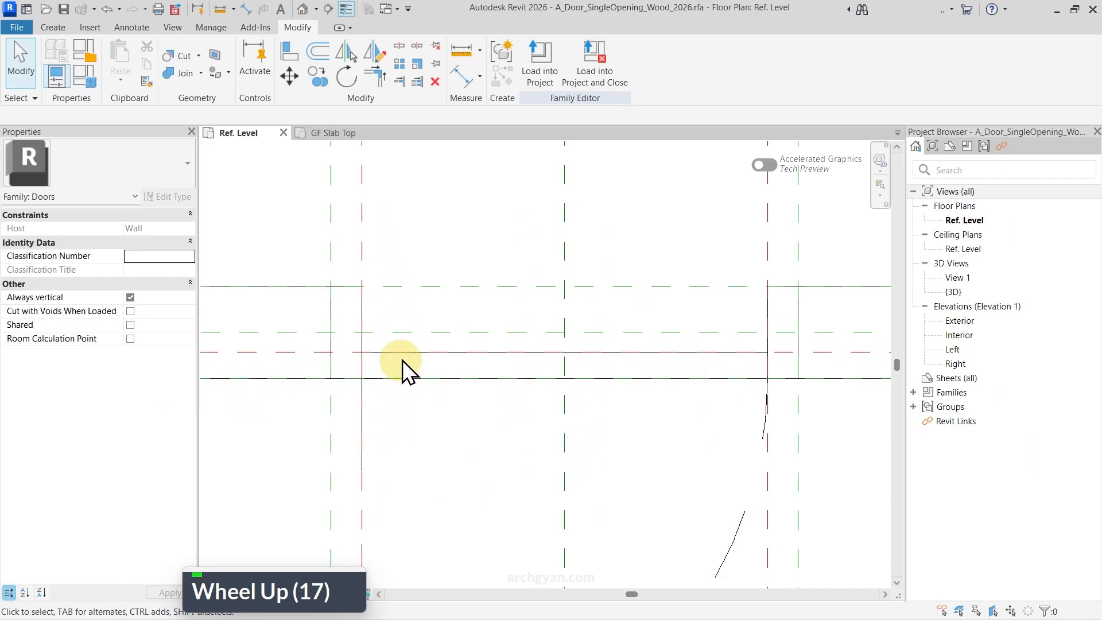
click(402, 355)
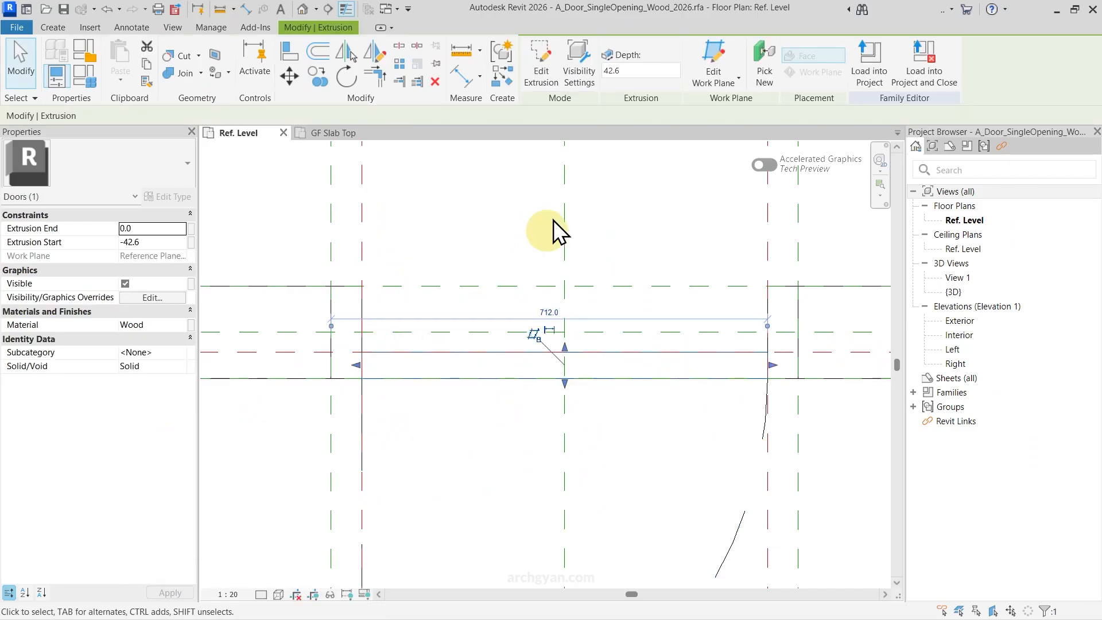
click(573, 55)
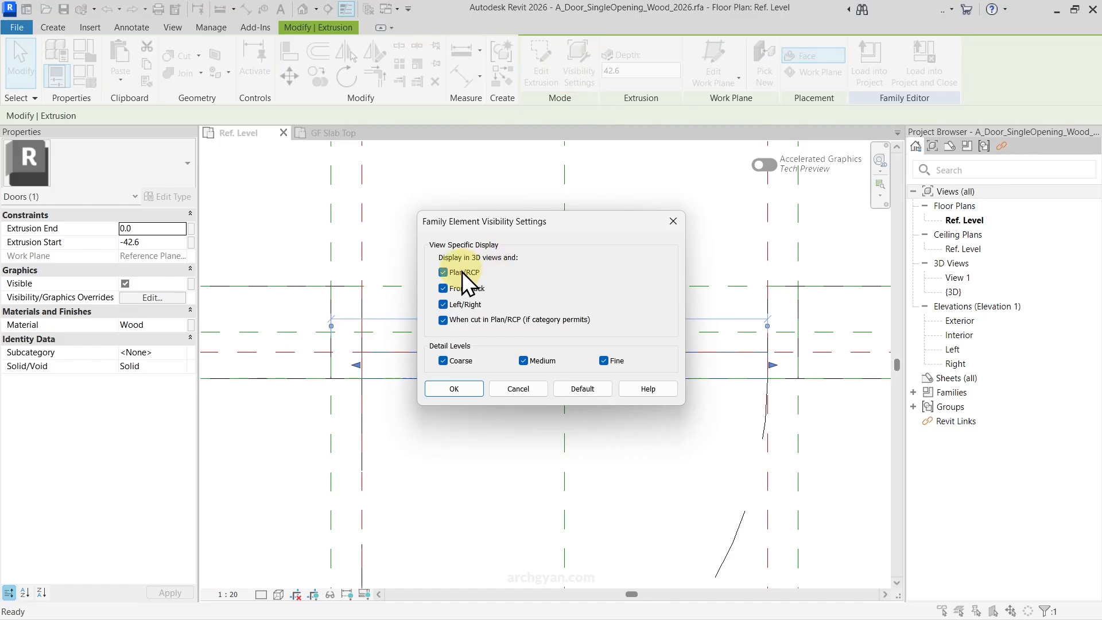
click(463, 270)
drag(504, 231, 682, 218)
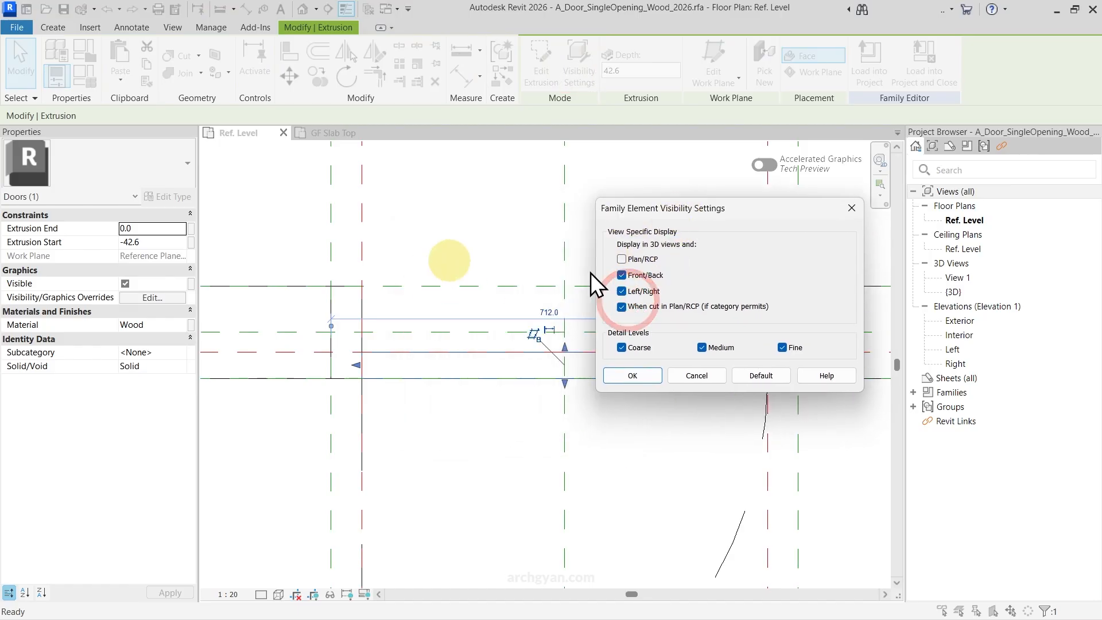
click(632, 375)
- Load the family back into the house project, overwriting the existing version, and select the D2 door to inspect it
key(Escape)
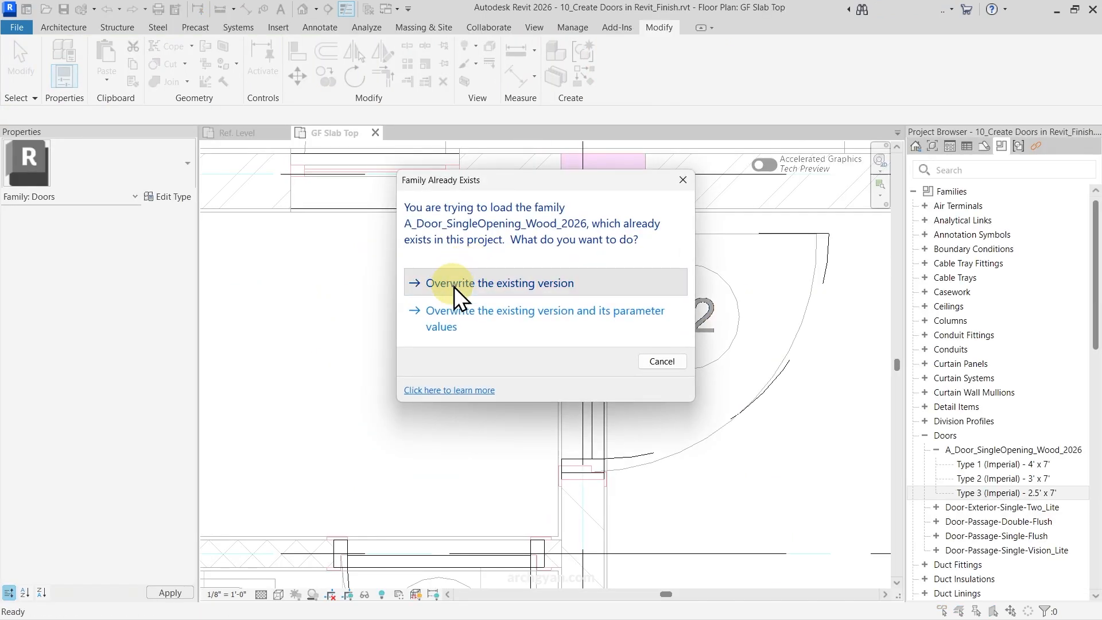
click(454, 285)
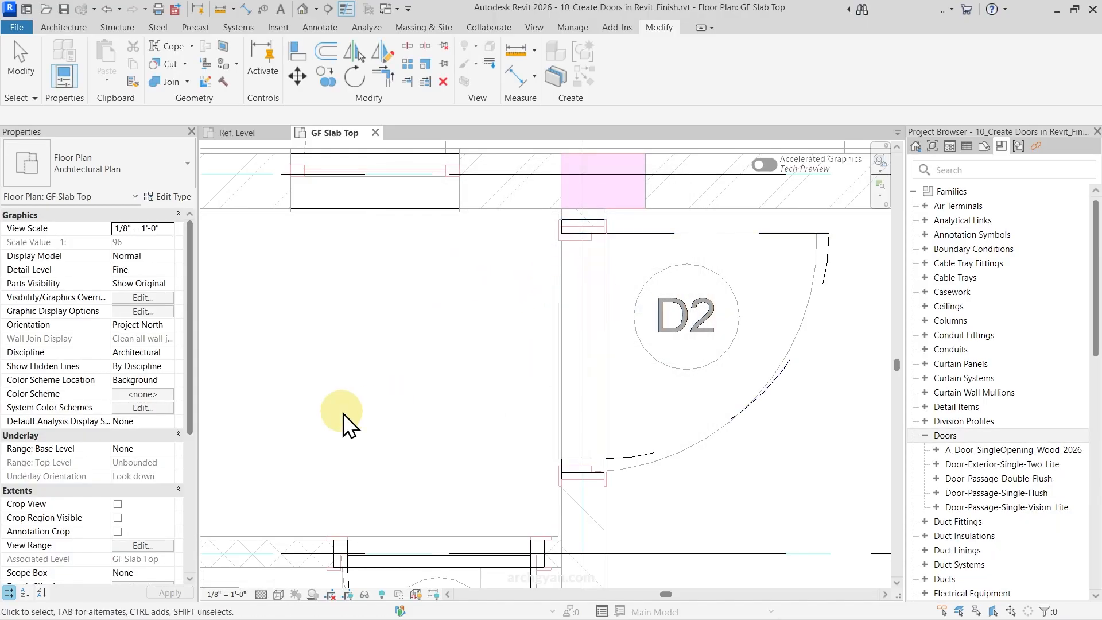
scroll(665, 488, up, 5)
click(631, 471)
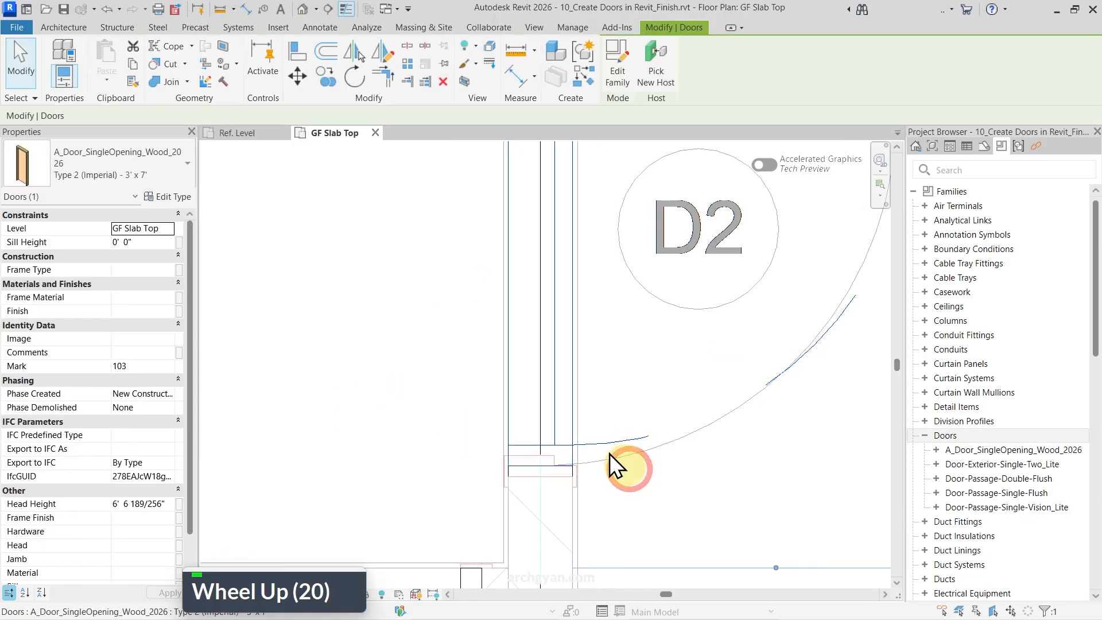
- Deselect the D2 door and set the GF Slab Top floor plan's visual style to Hidden Line
scroll(610, 454, down, 5)
key(Escape)
click(279, 594)
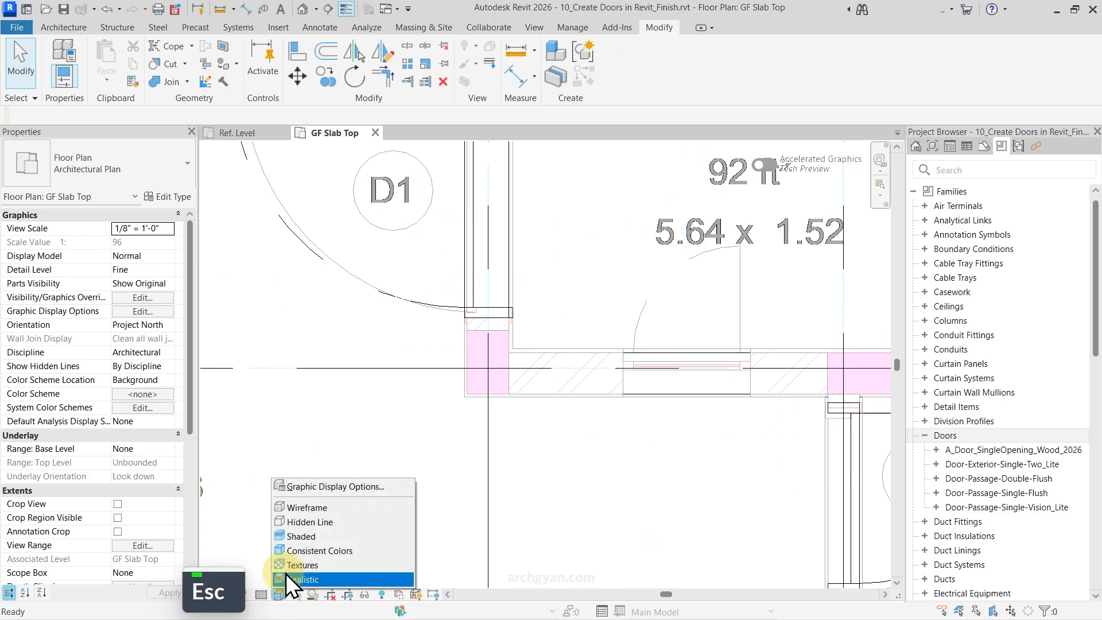
click(298, 524)
- Open the D1 door's family for editing and turn off the door shutter extrusion's display when cut in Plan/RCP
click(476, 302)
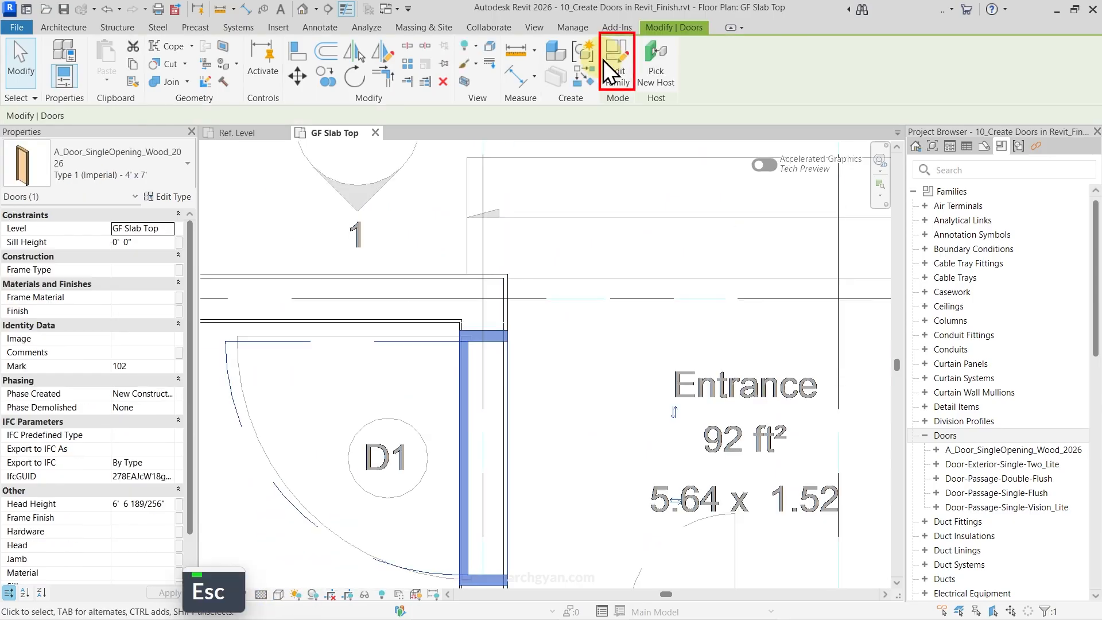
click(611, 54)
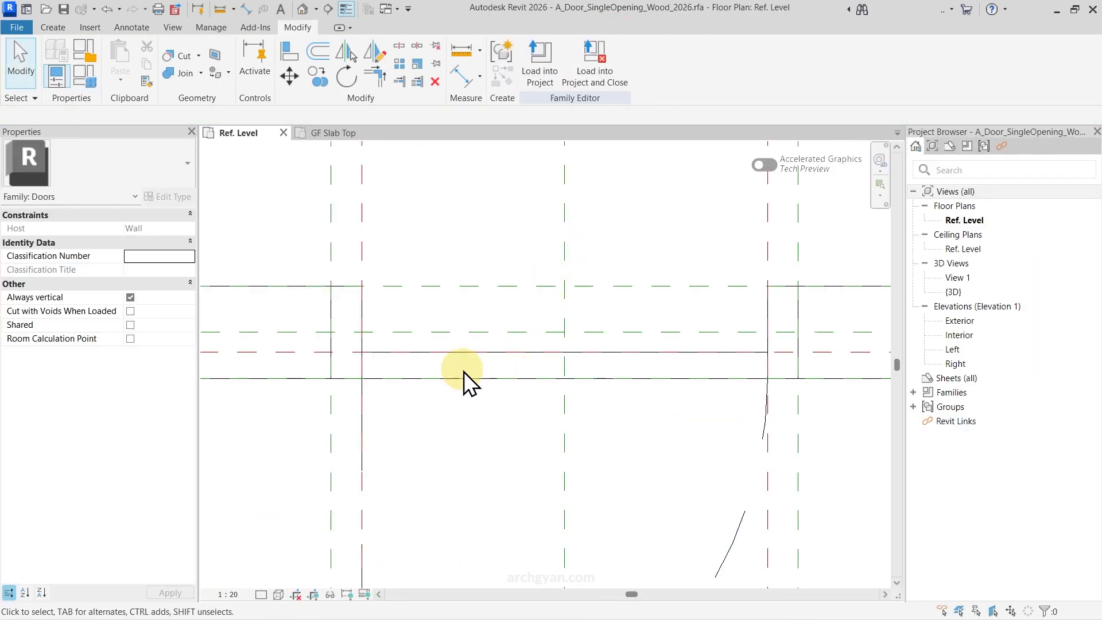
click(457, 359)
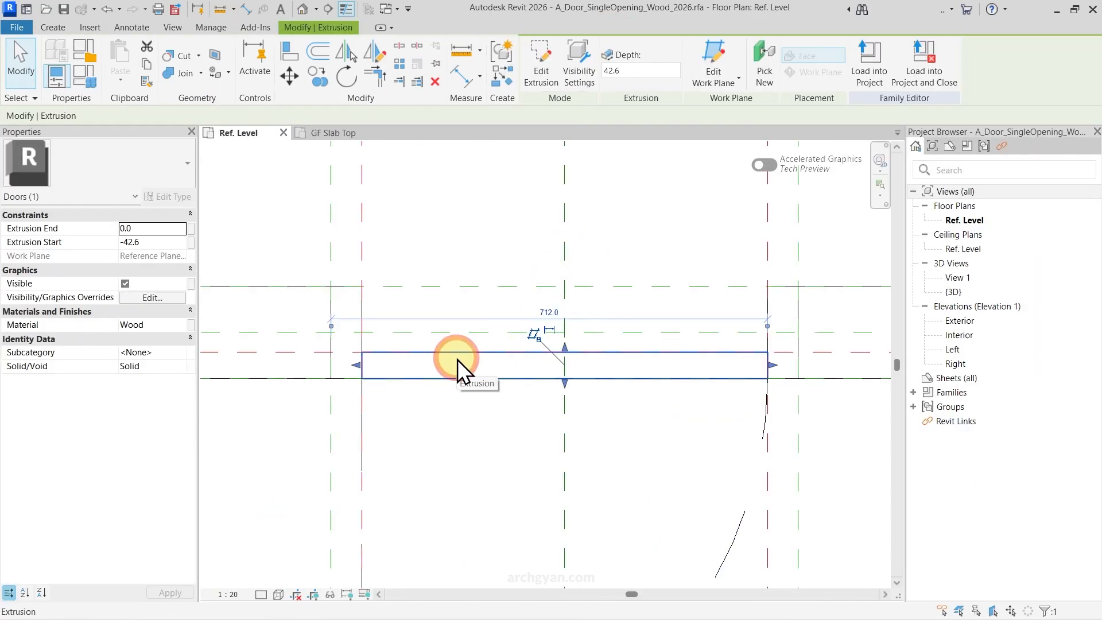
click(584, 53)
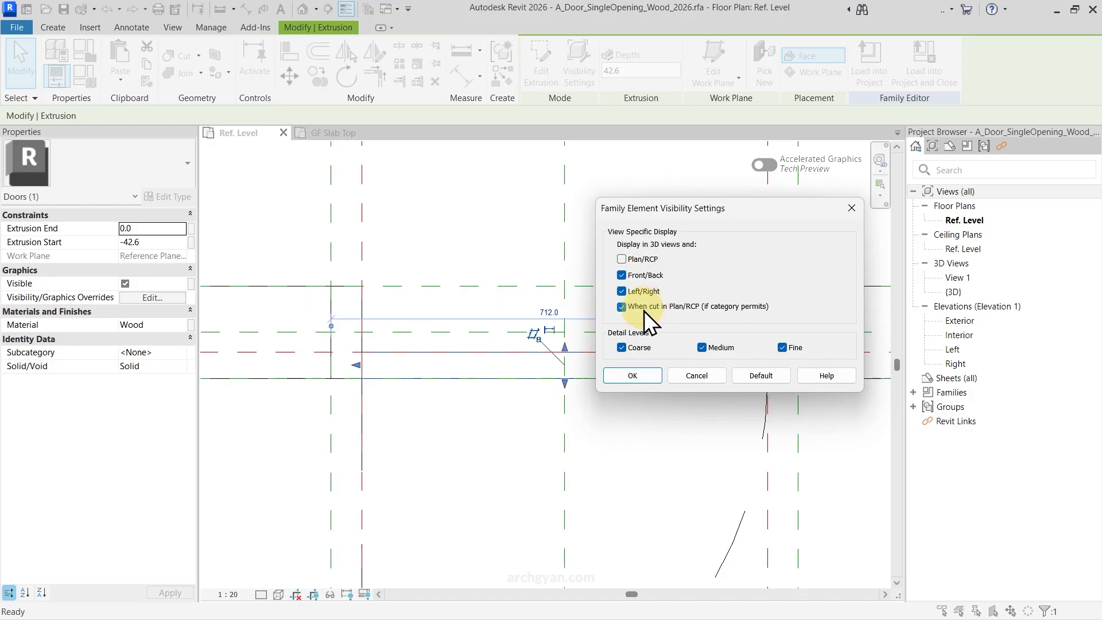
click(638, 376)
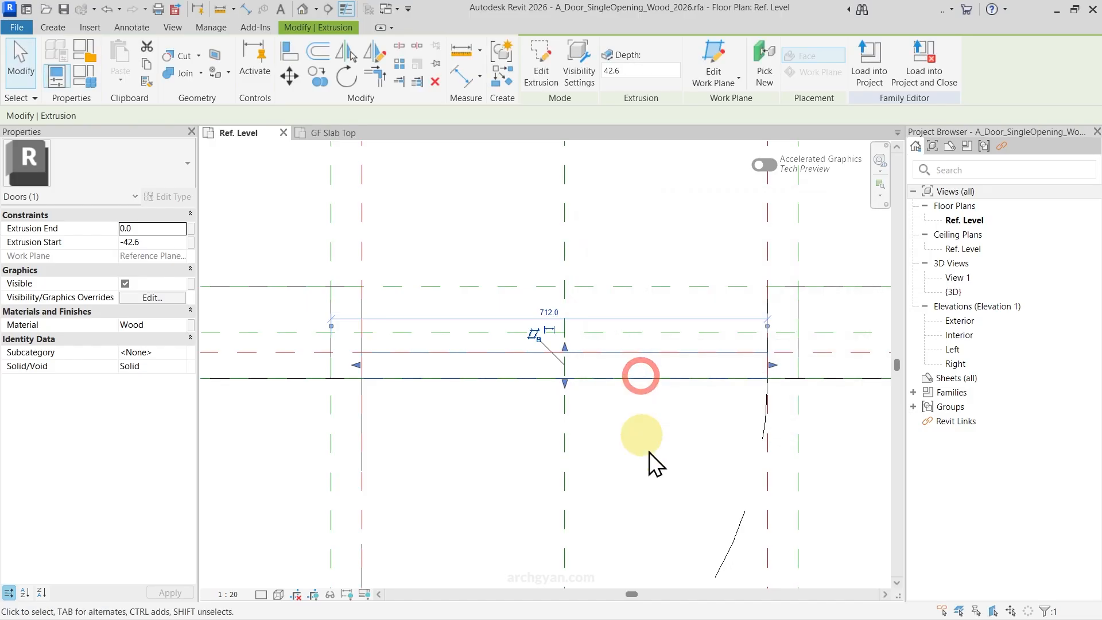
- Load the edited door family into the house project, overwrite the existing version, and check the D1 door in plan
click(542, 58)
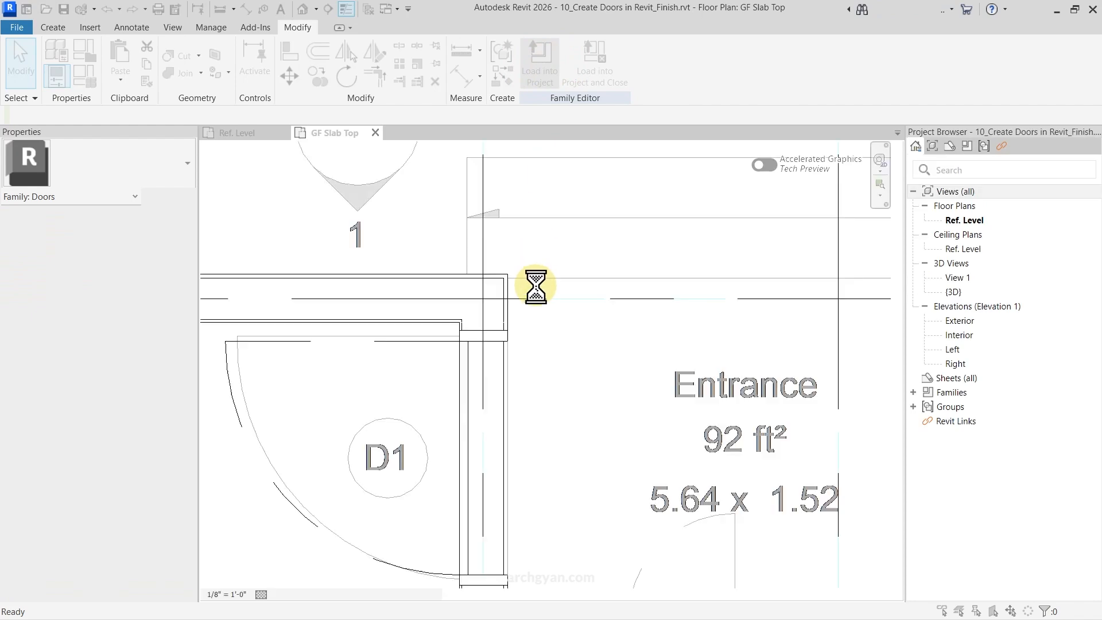
click(461, 285)
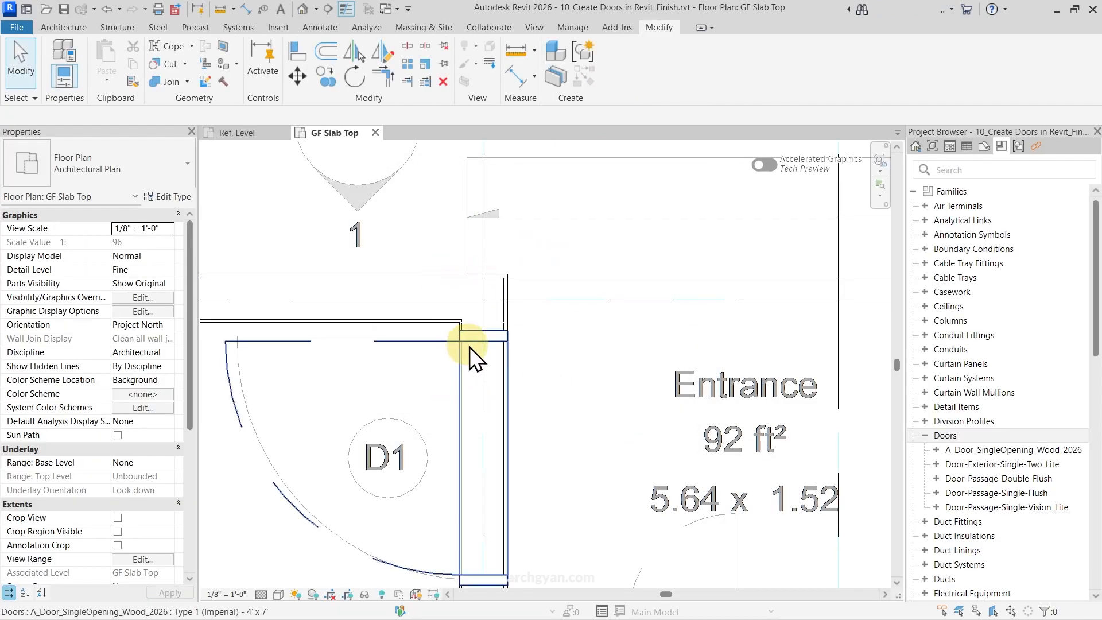
middle_drag(477, 578, 546, 455)
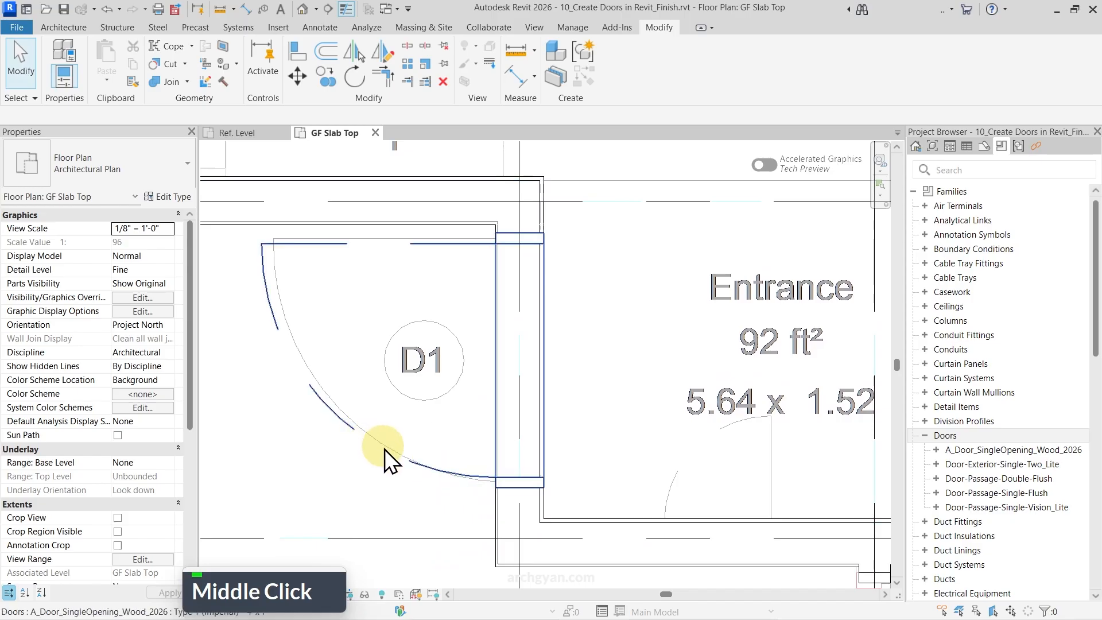
- Examine how the D1, D2 and D3 doors display in the floor plan with the updated family
scroll(516, 285, down, 5)
middle_drag(645, 403, 609, 322)
scroll(603, 448, up, 4)
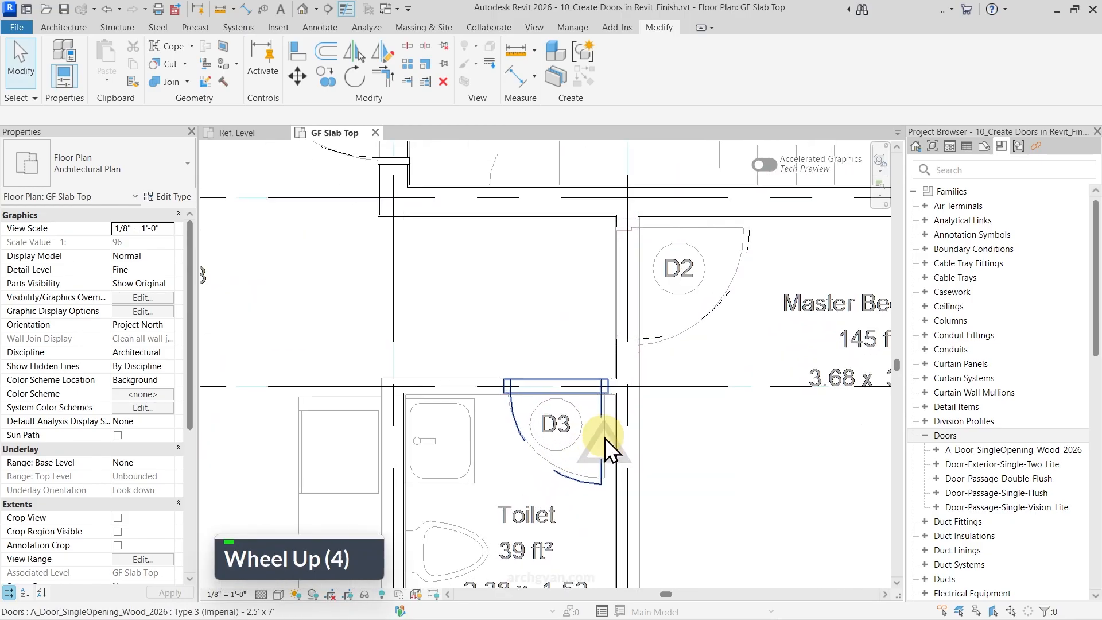
scroll(600, 422, down, 4)
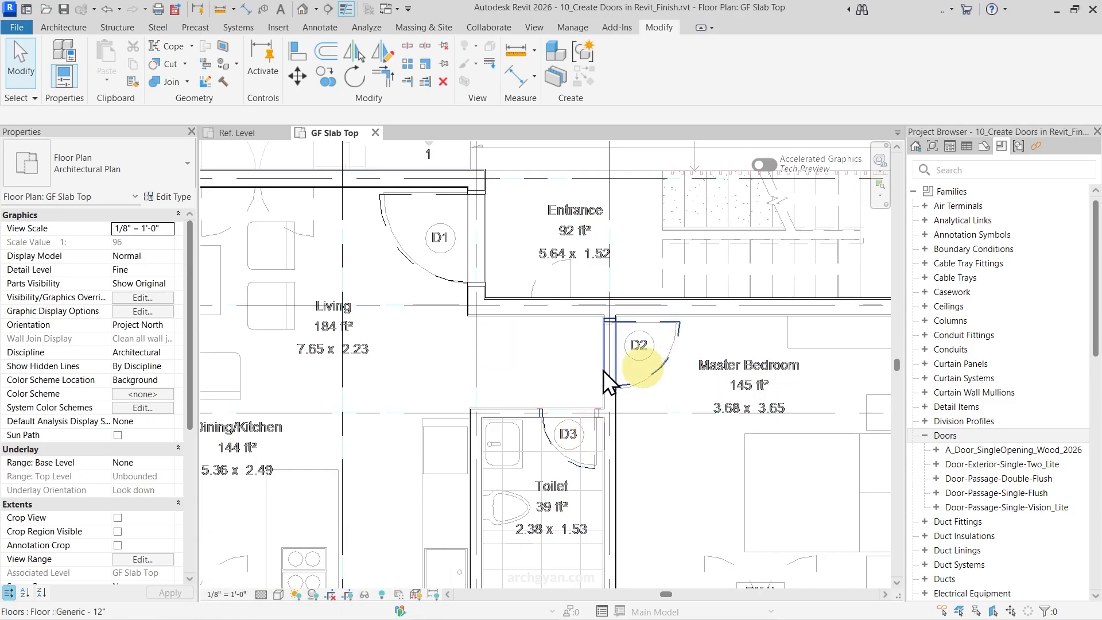
scroll(429, 267, up, 2)
middle_drag(429, 269, 422, 403)
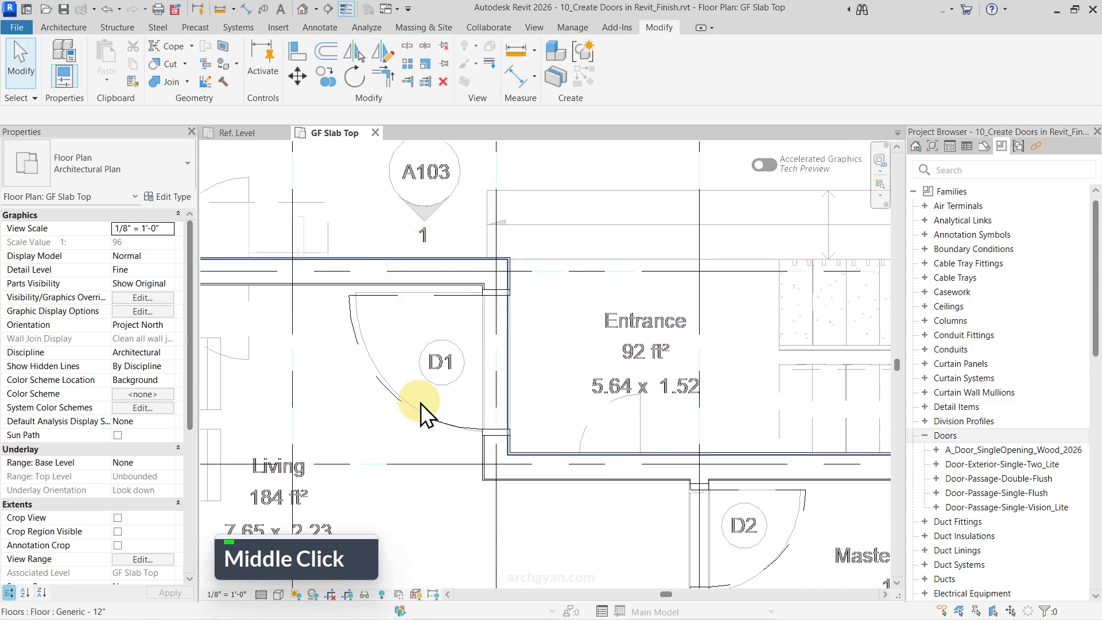
scroll(427, 329, up, 3)
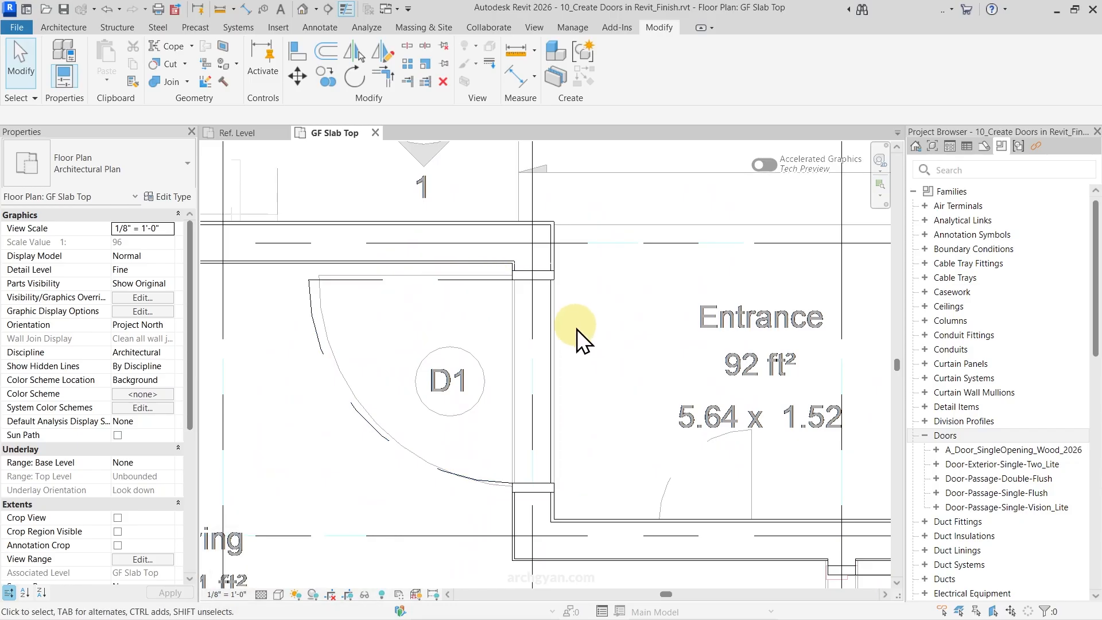
scroll(499, 316, down, 4)
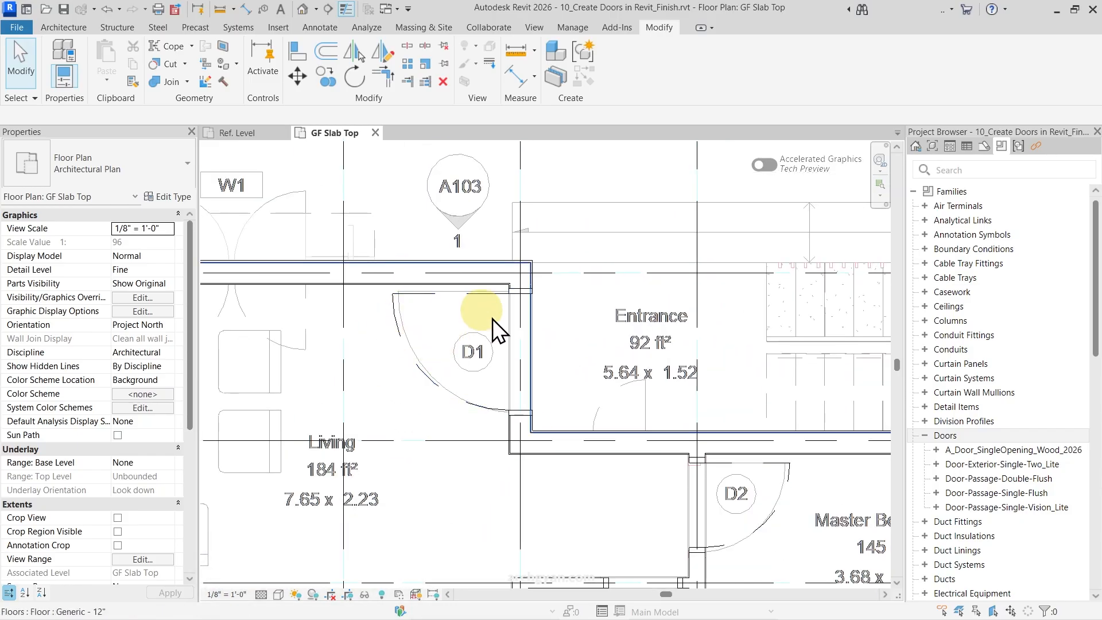
scroll(482, 417, down, 5)
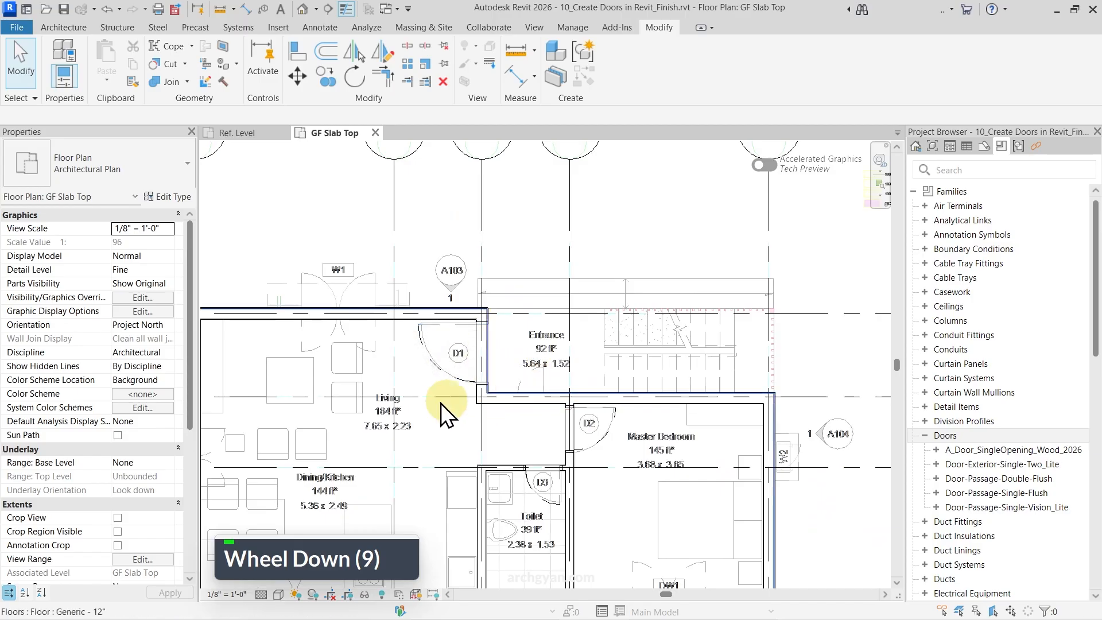